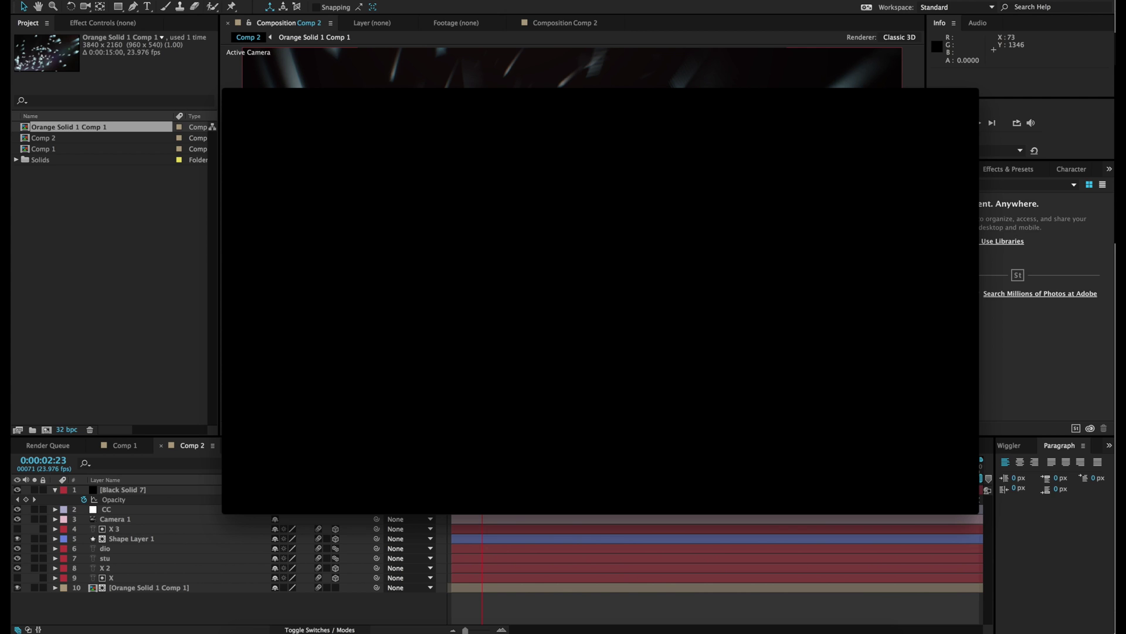
- Close the Studio X Intro preview in QuickTime Player and return to the After Effects project
{"action": "mouse_move", "coordinate": [397, 250]}
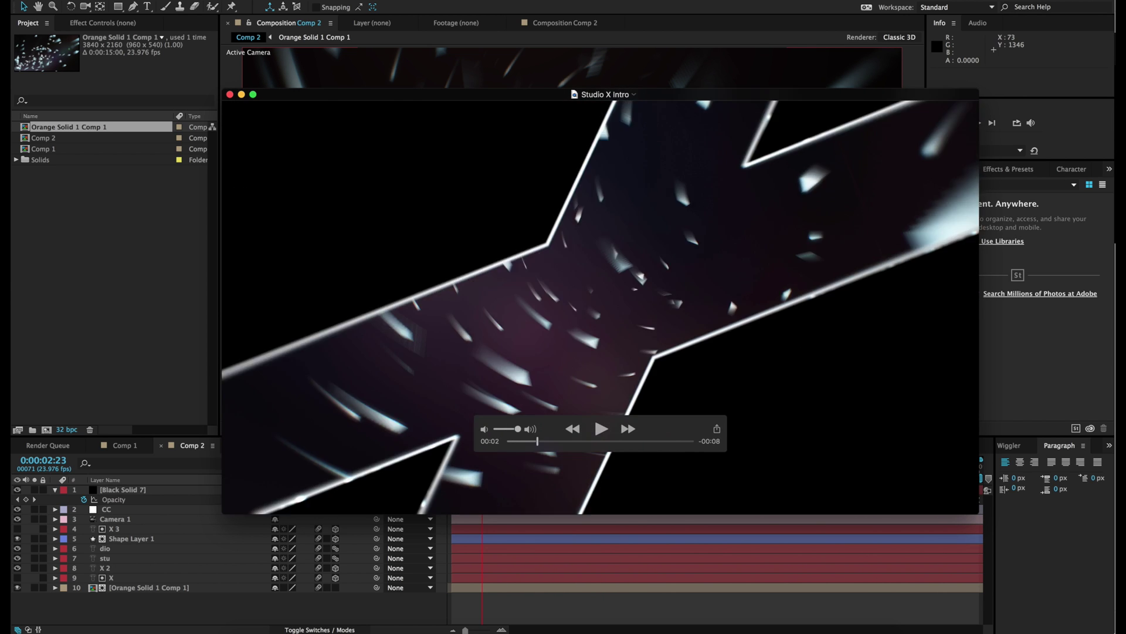
{"action": "left_click", "coordinate": [229, 95]}
{"action": "left_click", "coordinate": [90, 277]}
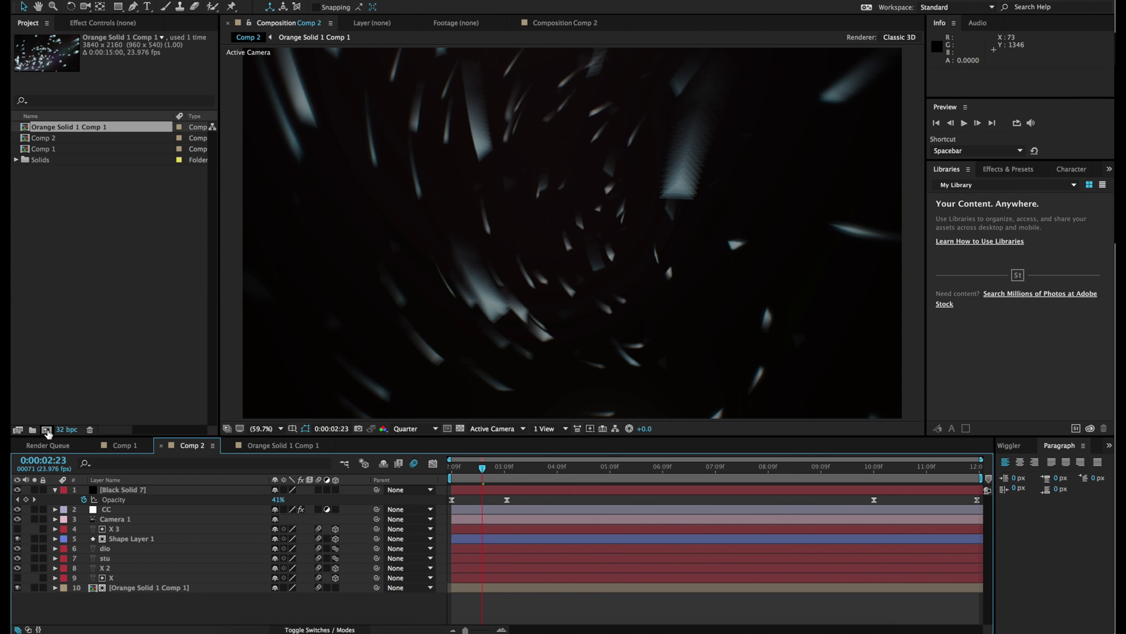
- Create a new 1920×1080 composition, Comp 3, with the aspect ratio locked
{"action": "left_click", "coordinate": [46, 430]}
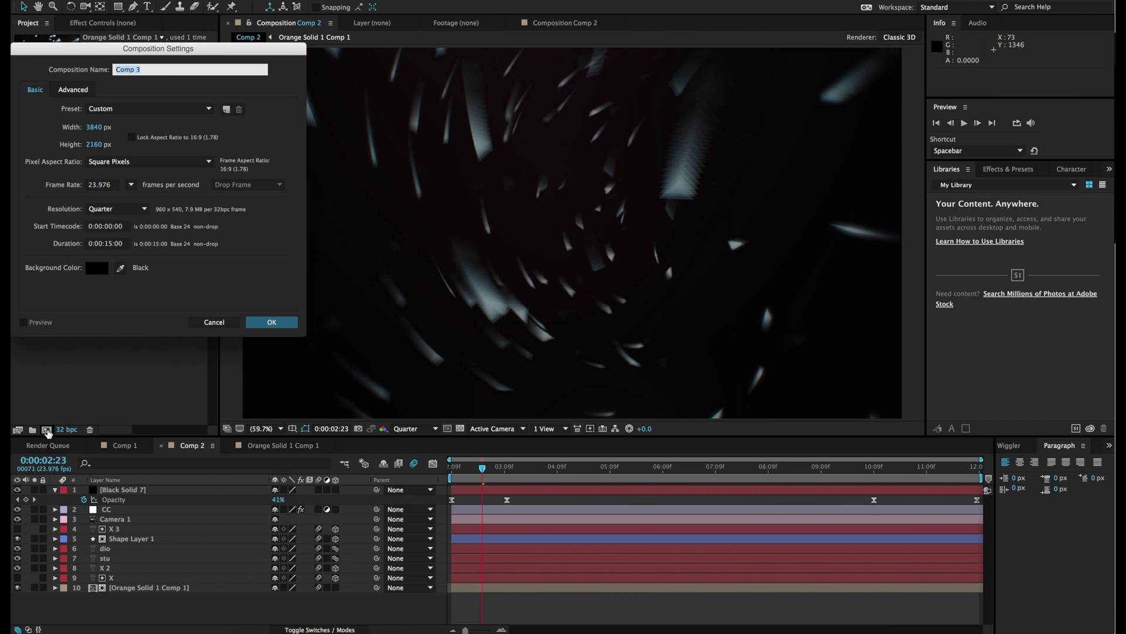
{"action": "left_click", "coordinate": [132, 137]}
{"action": "left_click", "coordinate": [94, 144]}
{"action": "type", "text": "1080"}
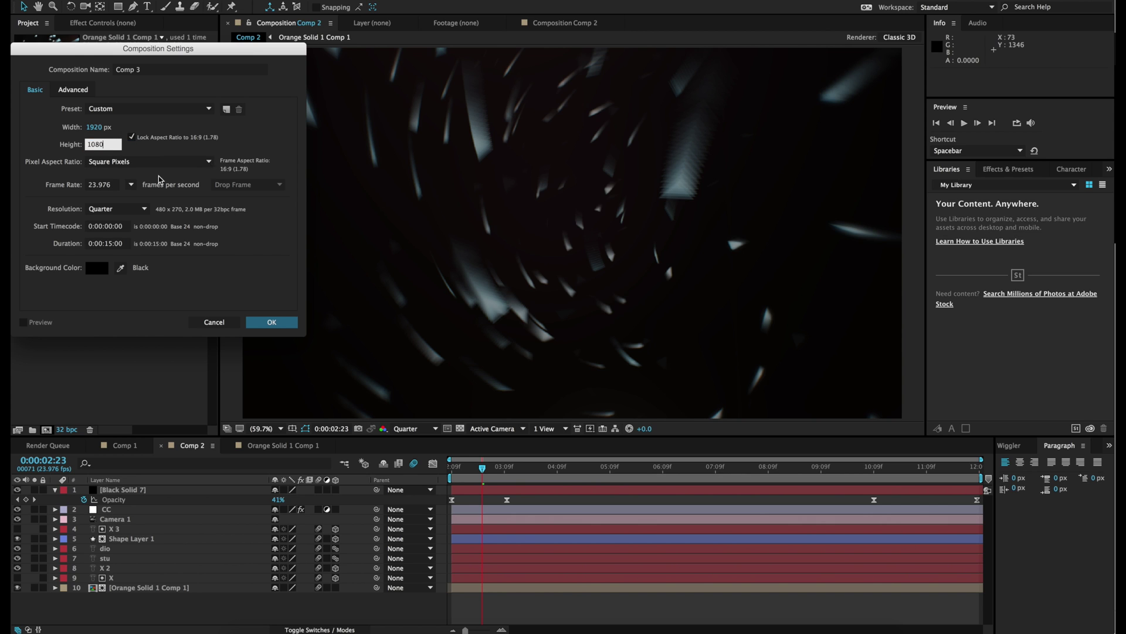
{"action": "left_click", "coordinate": [265, 322]}
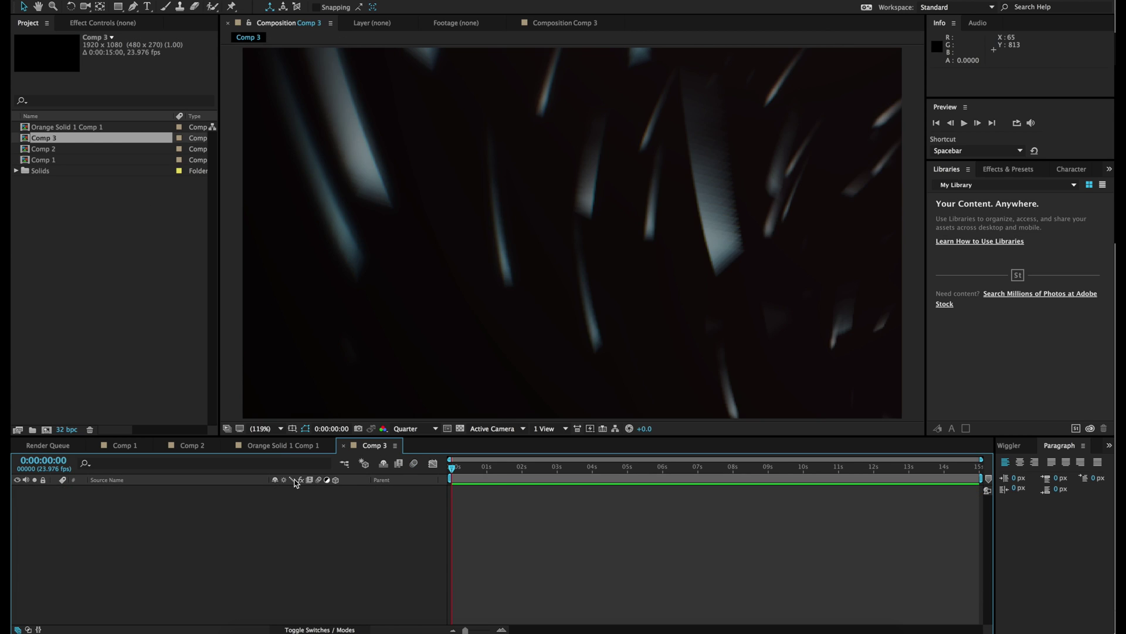
- Add a full-frame black solid layer, Black Solid 8, to Comp 3
{"action": "left_click", "coordinate": [232, 0]}
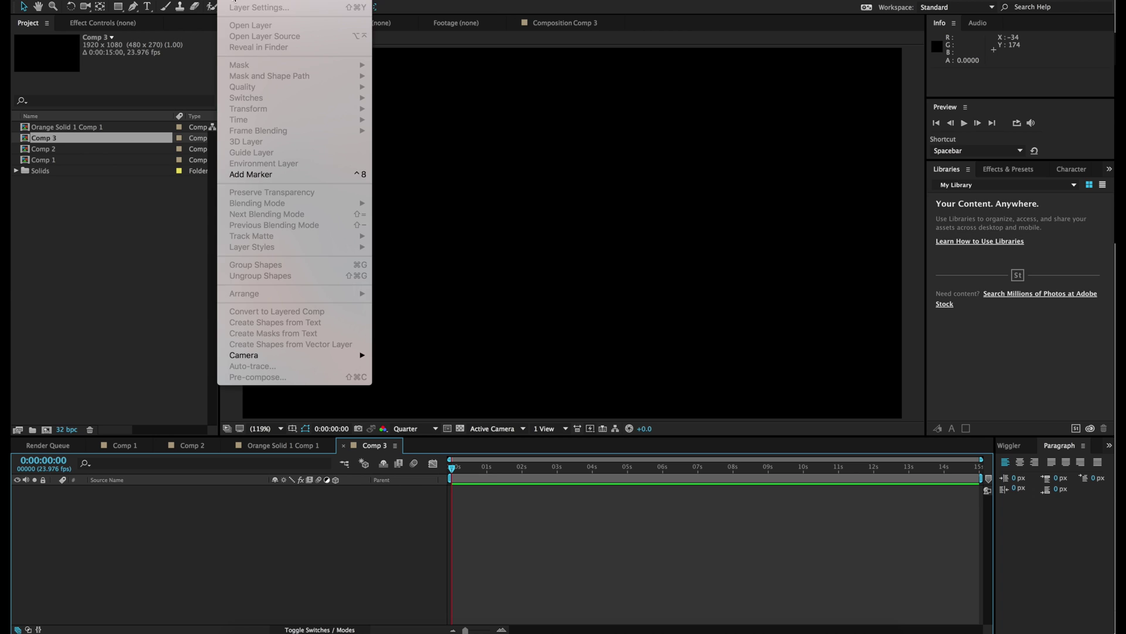
{"action": "mouse_move", "coordinate": [294, 1]}
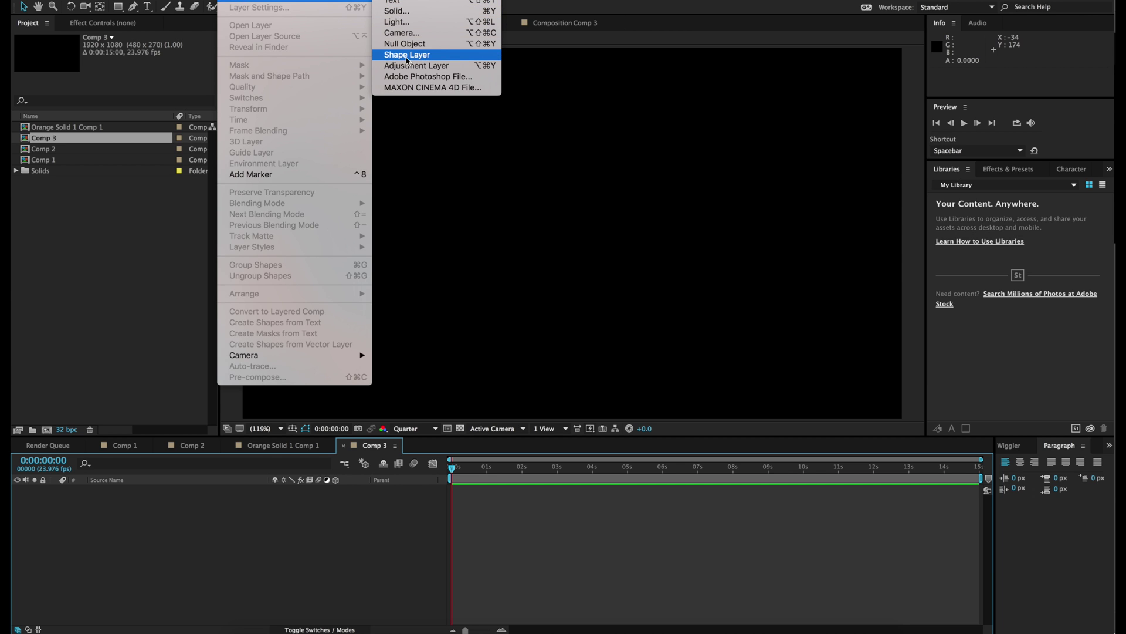
{"action": "key", "text": "Escape"}
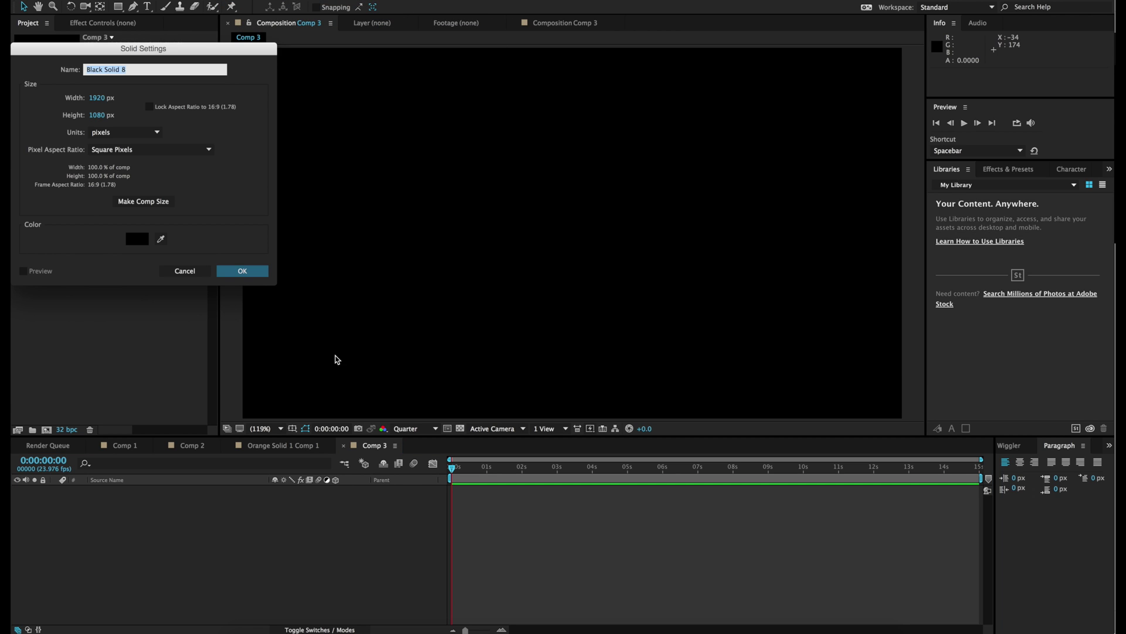
{"action": "left_click", "coordinate": [234, 271]}
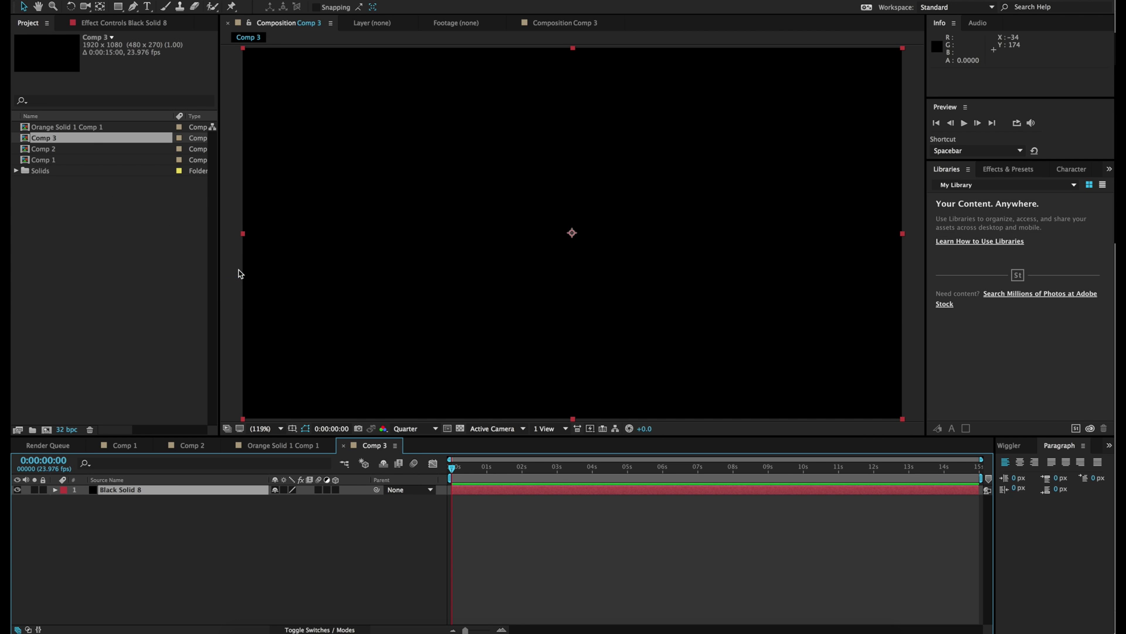
- Apply the Simulation effect CC Particle World to the Black Solid 8 layer
{"action": "left_click", "coordinate": [121, 535]}
{"action": "left_click", "coordinate": [117, 496]}
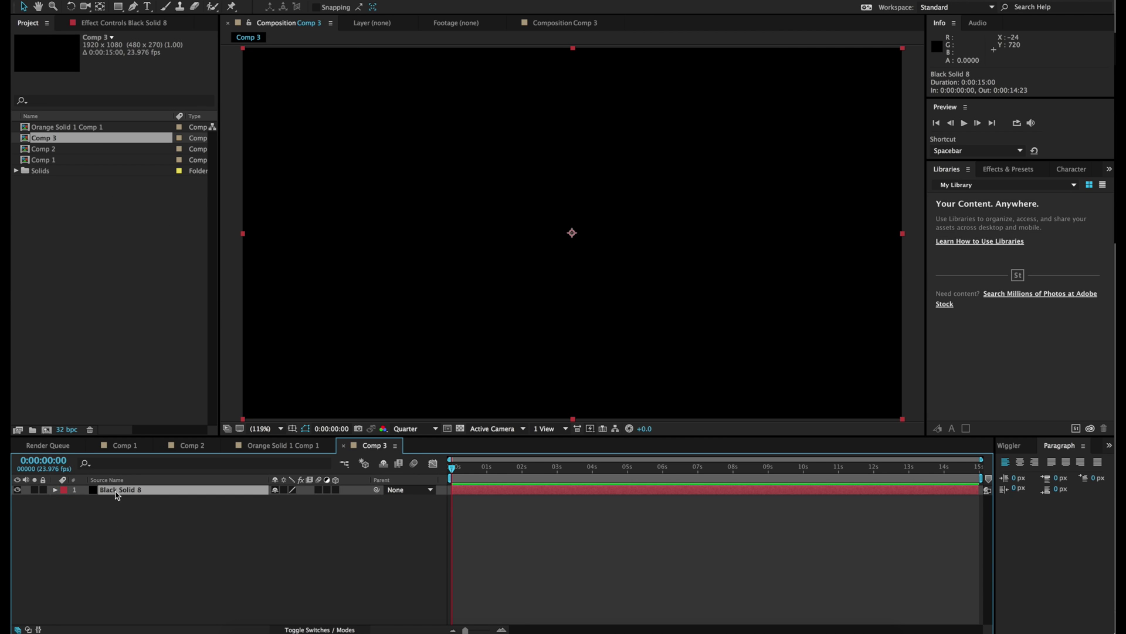
{"action": "left_click", "coordinate": [237, 0]}
{"action": "mouse_move", "coordinate": [240, 3]}
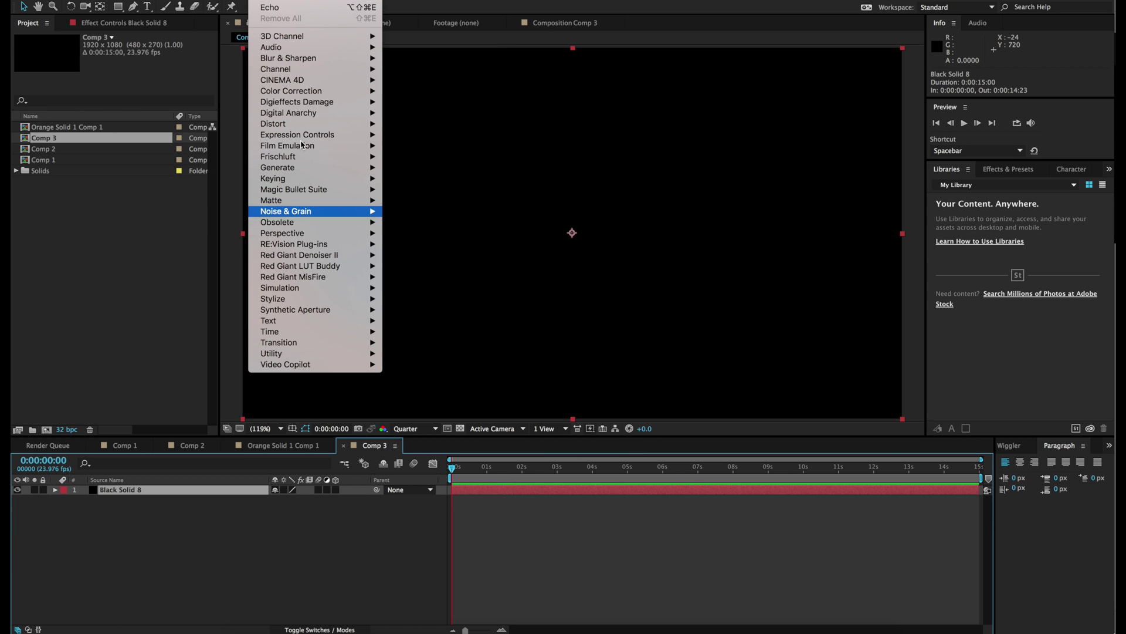
{"action": "mouse_move", "coordinate": [303, 139]}
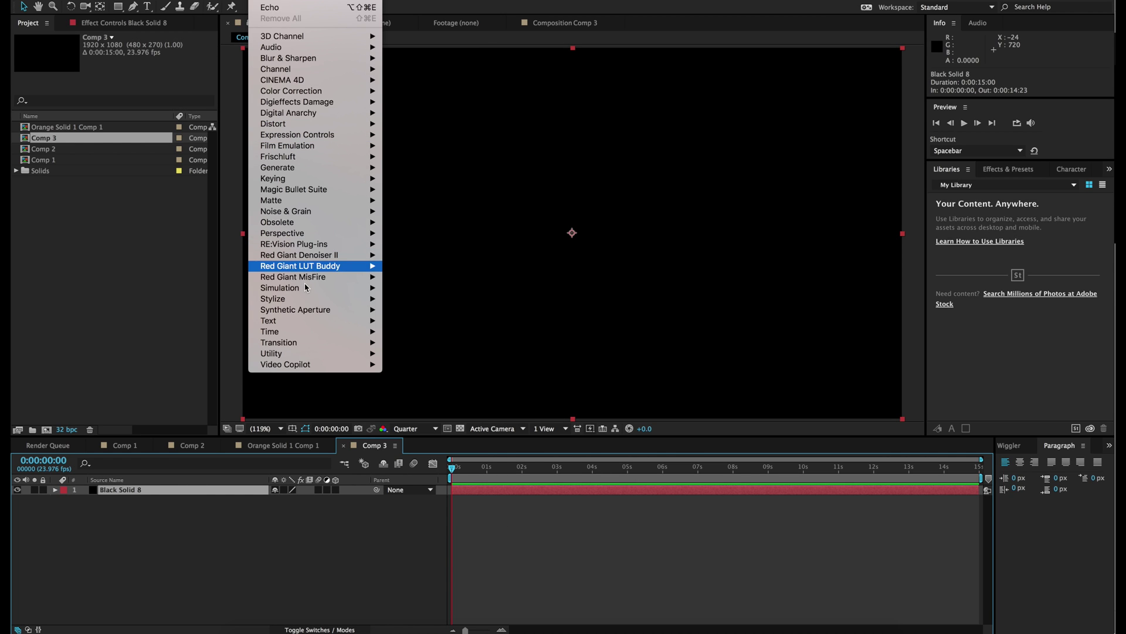
{"action": "mouse_move", "coordinate": [305, 288]}
{"action": "left_click", "coordinate": [429, 376]}
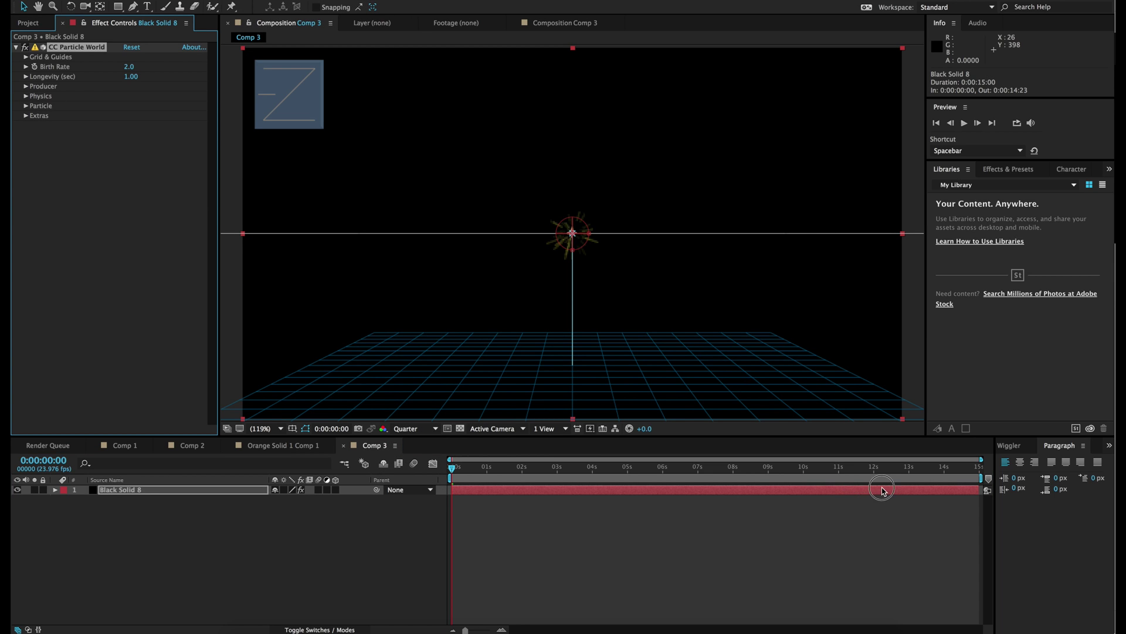
- Start the particle layer before frame 0, extend it to the comp end, and set Gravity to 0
{"action": "left_click_drag", "start_coordinate": [884, 491], "coordinate": [526, 512]}
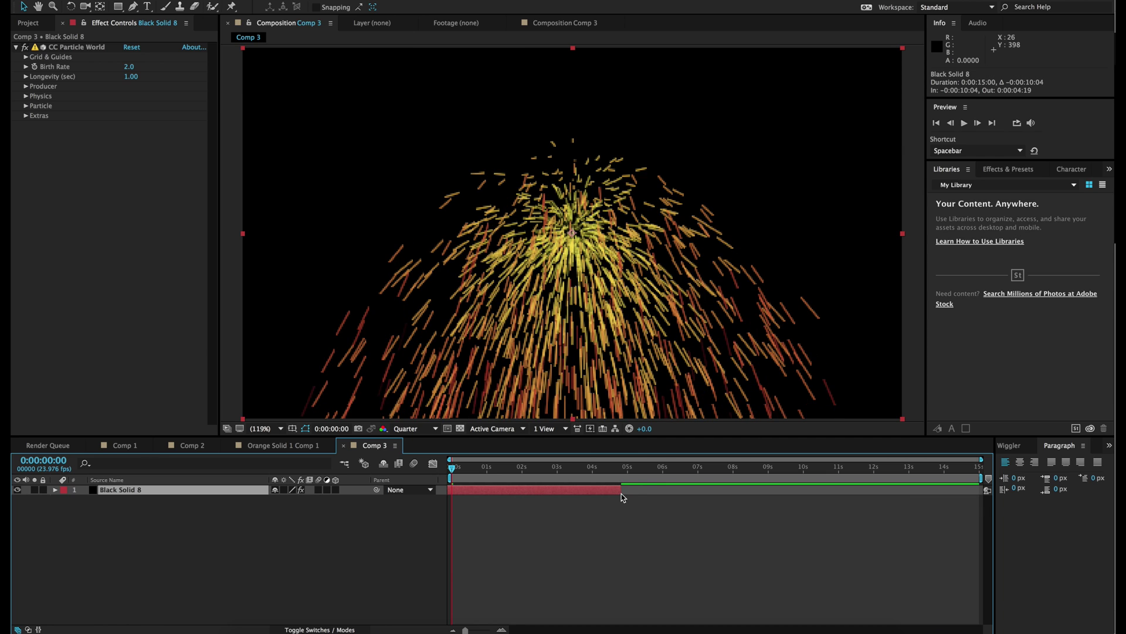
{"action": "left_click_drag", "start_coordinate": [620, 489], "coordinate": [987, 491]}
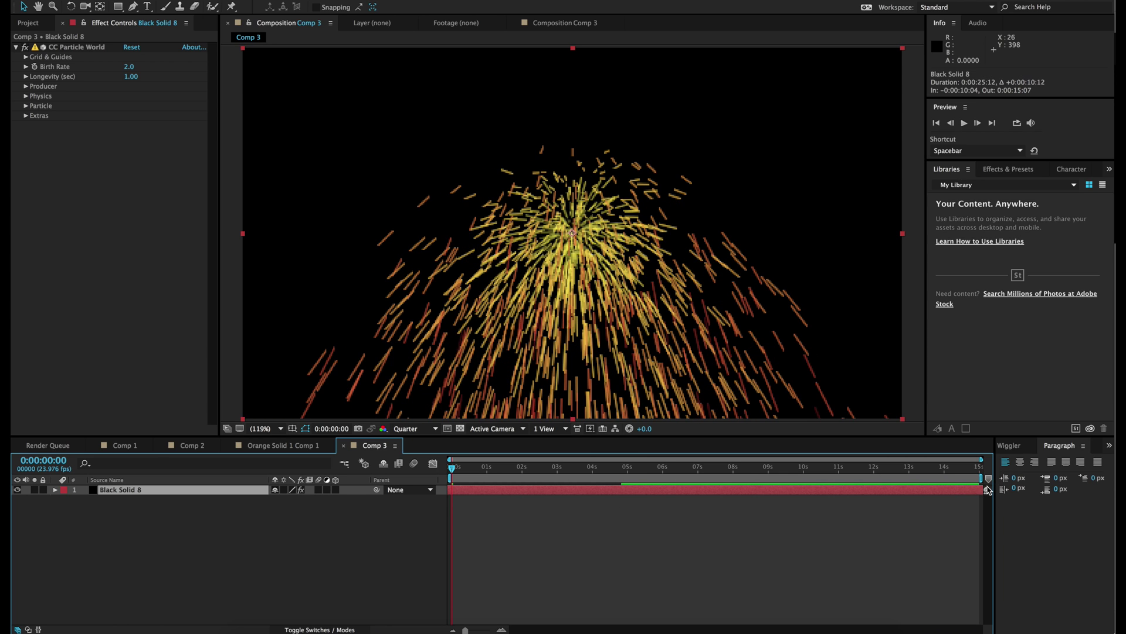
{"action": "left_click", "coordinate": [25, 96]}
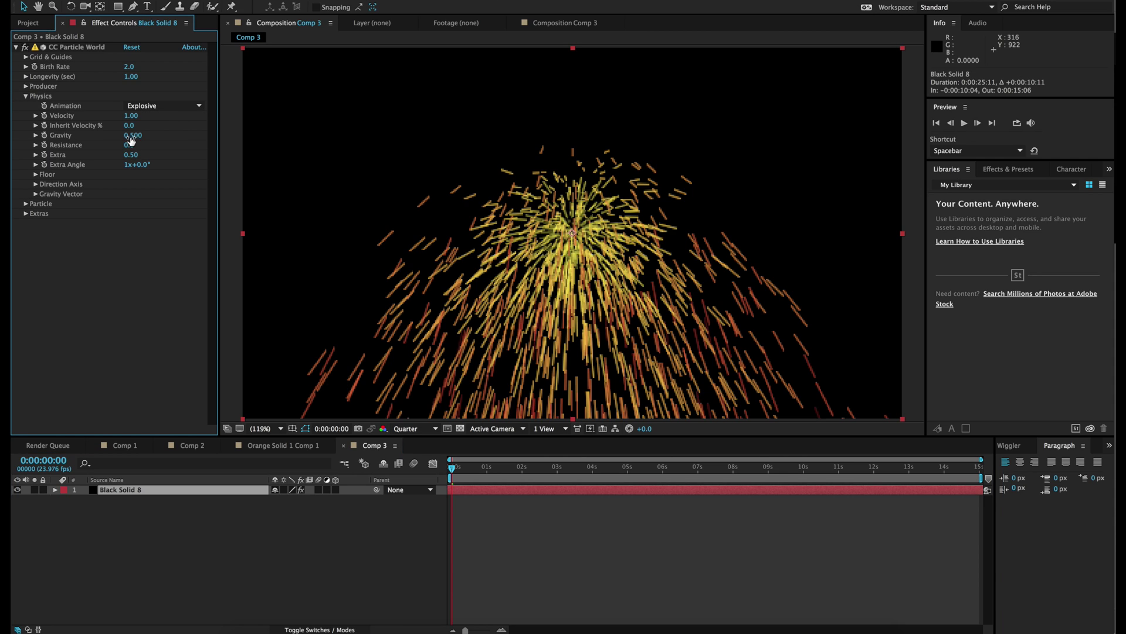
{"action": "key", "text": "Return"}
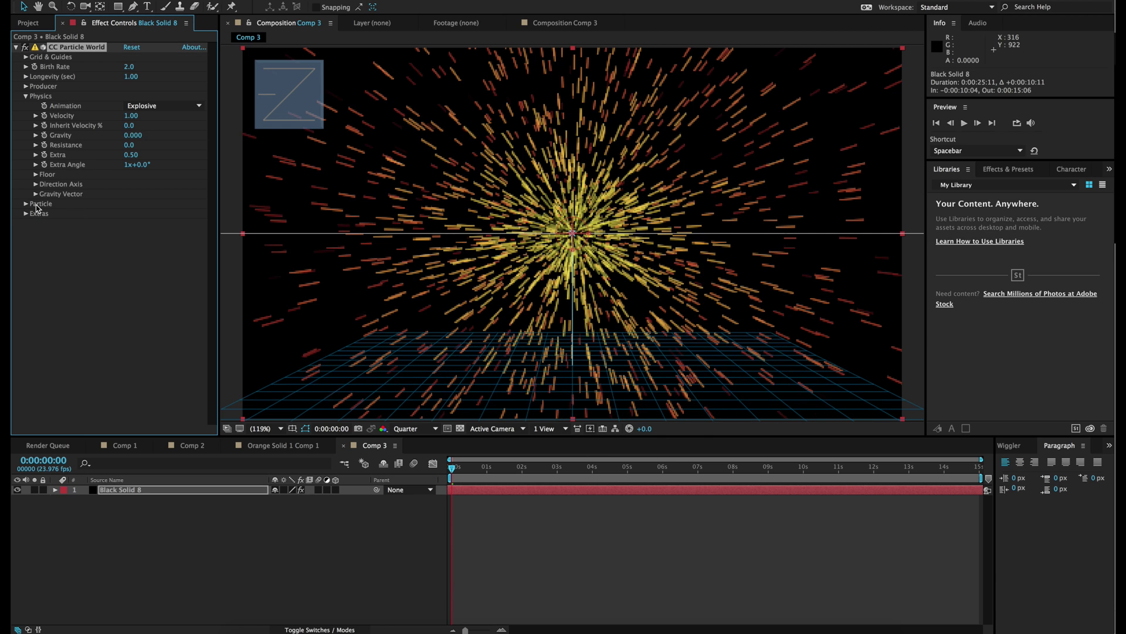
- Set the Particle Type to TriPolygon
{"action": "left_click", "coordinate": [26, 204]}
{"action": "left_click", "coordinate": [164, 213]}
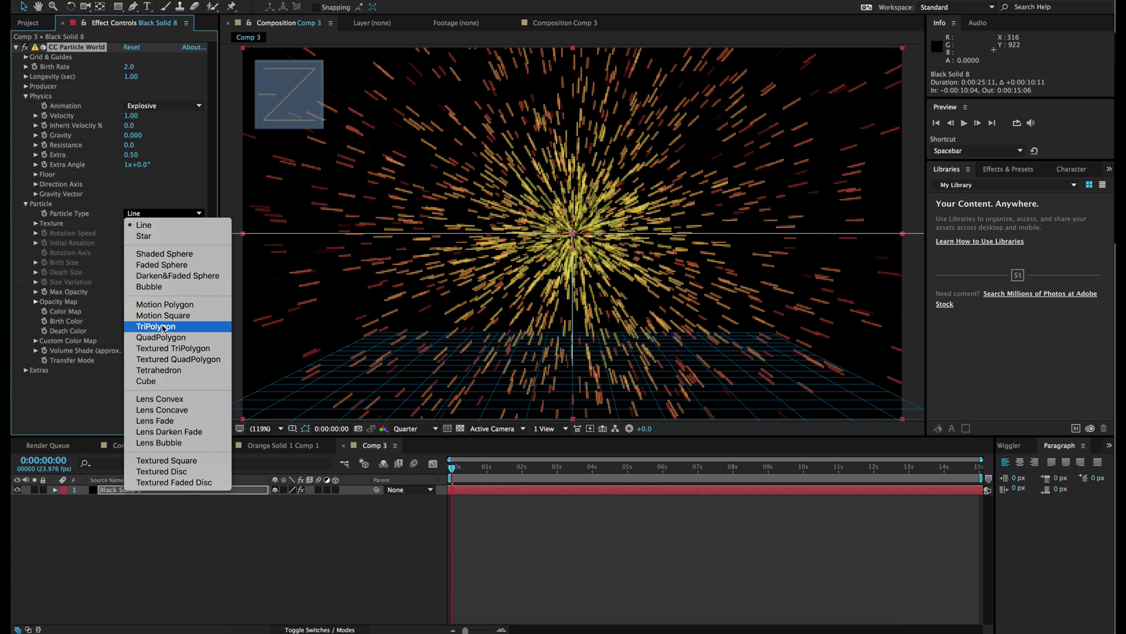
{"action": "left_click", "coordinate": [163, 326]}
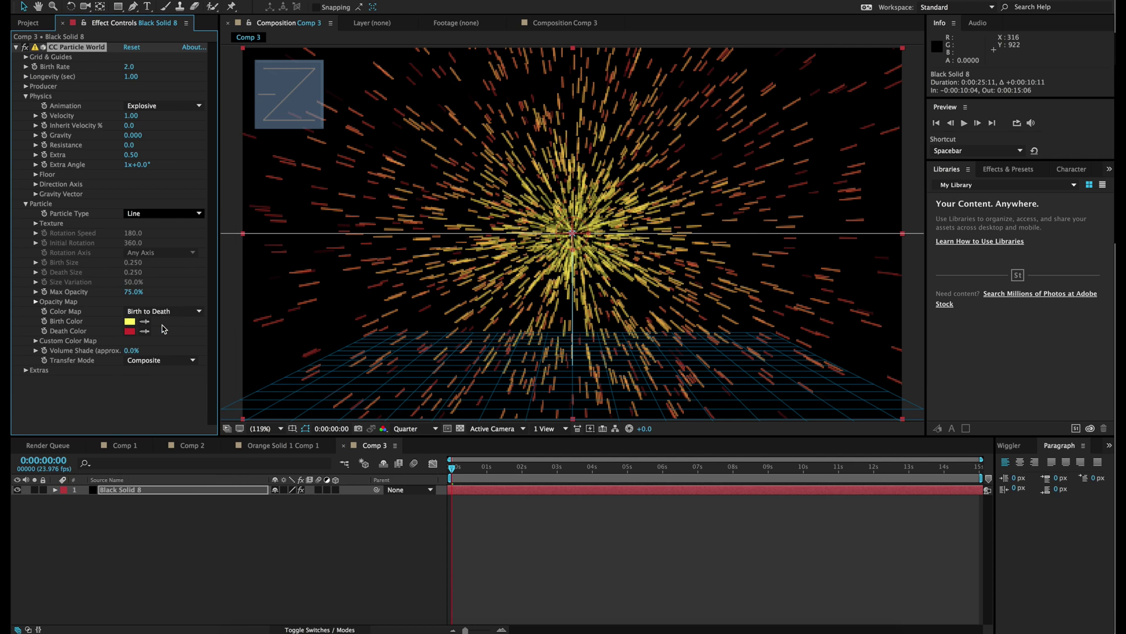
- Set the particles' Birth Color to a light cyan-blue
{"action": "left_click", "coordinate": [130, 320]}
{"action": "left_click", "coordinate": [187, 125]}
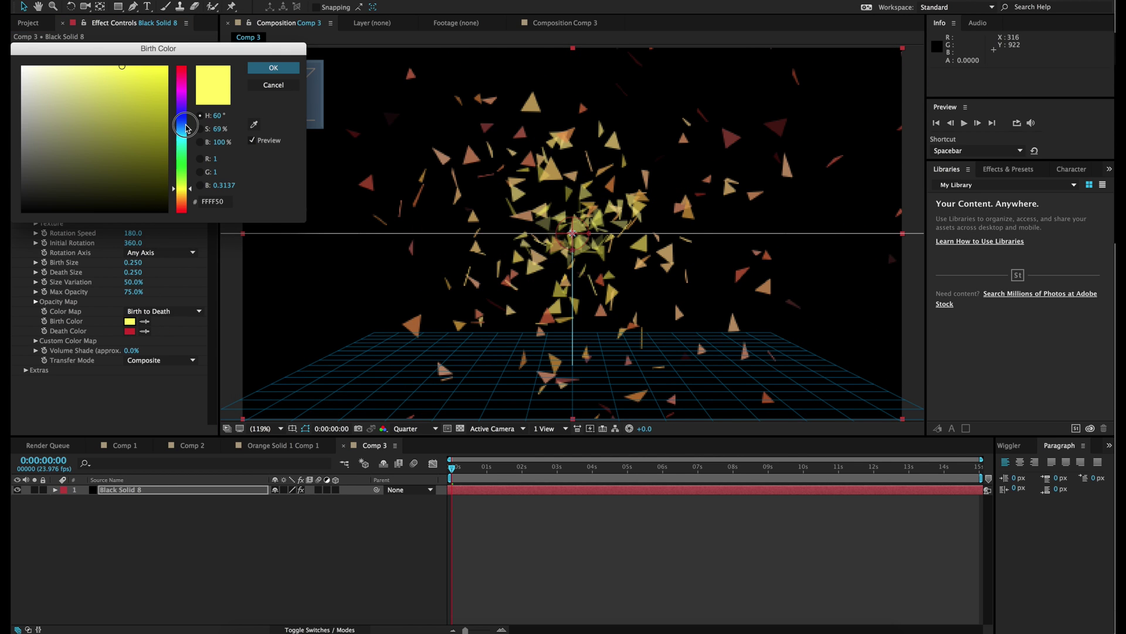
{"action": "left_click_drag", "start_coordinate": [183, 122], "coordinate": [183, 130]}
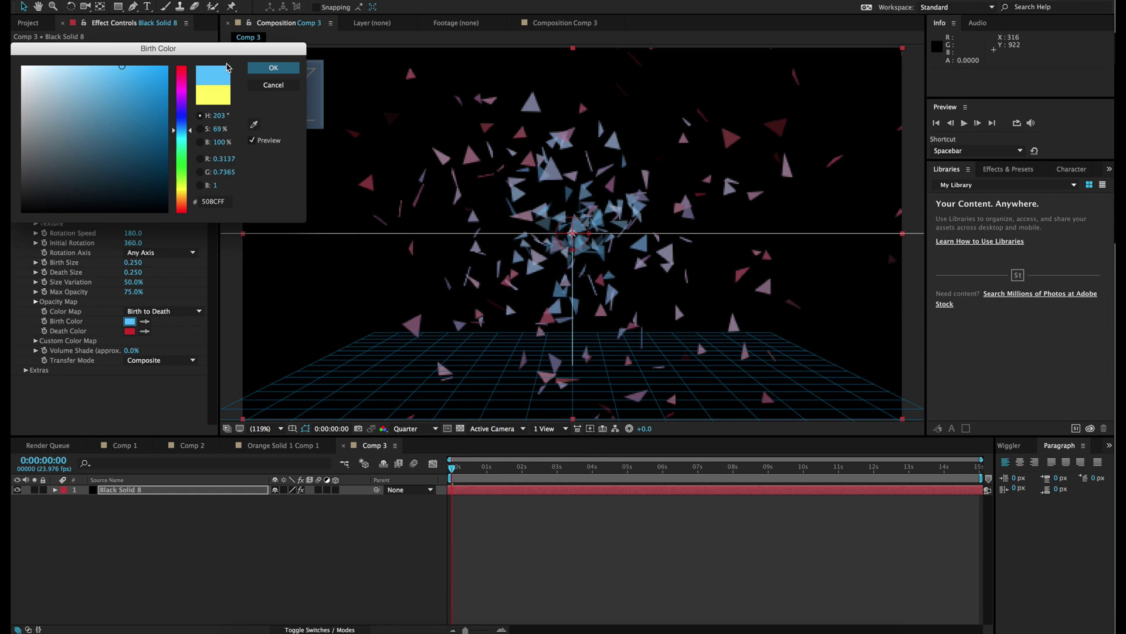
{"action": "left_click", "coordinate": [273, 67]}
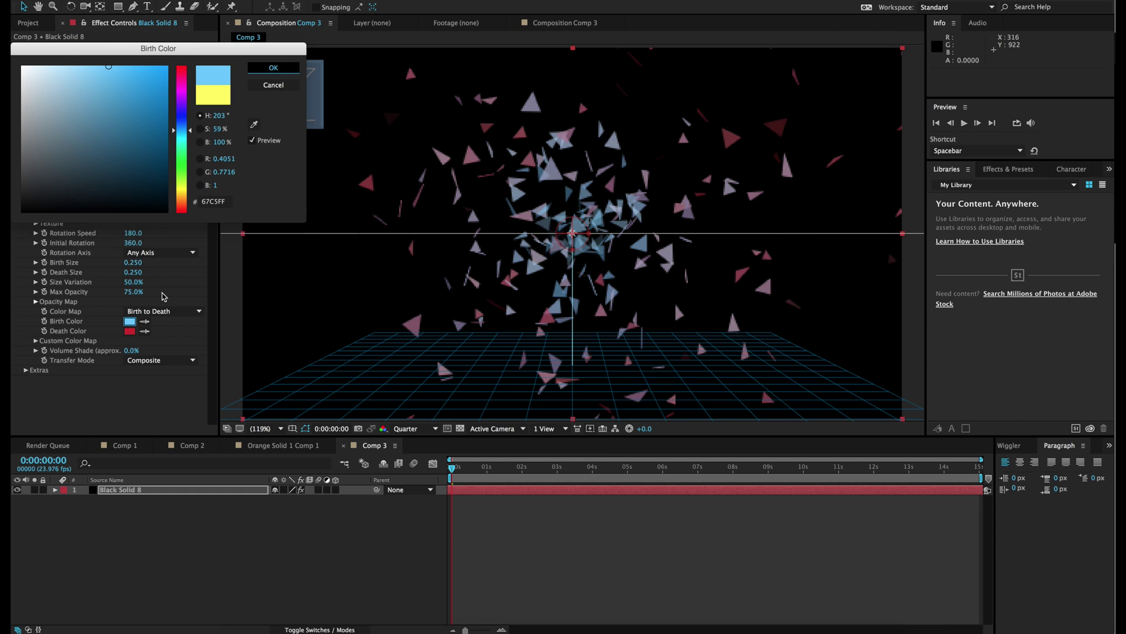
- Set the particles' Death Color to a softer blue
{"action": "left_click", "coordinate": [129, 332]}
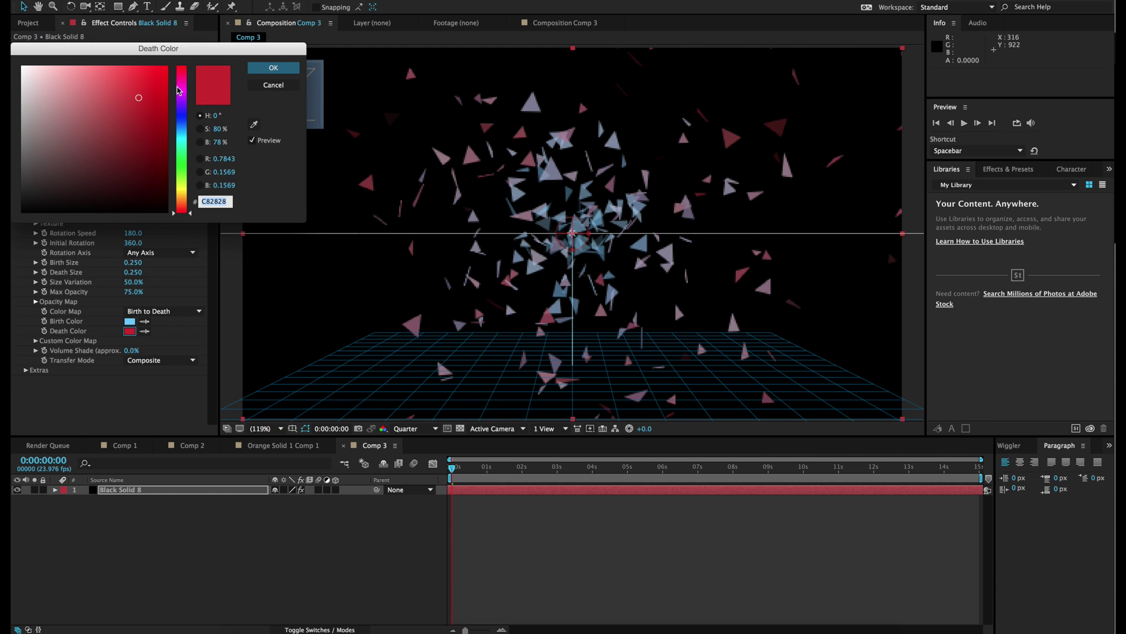
{"action": "left_click", "coordinate": [185, 126]}
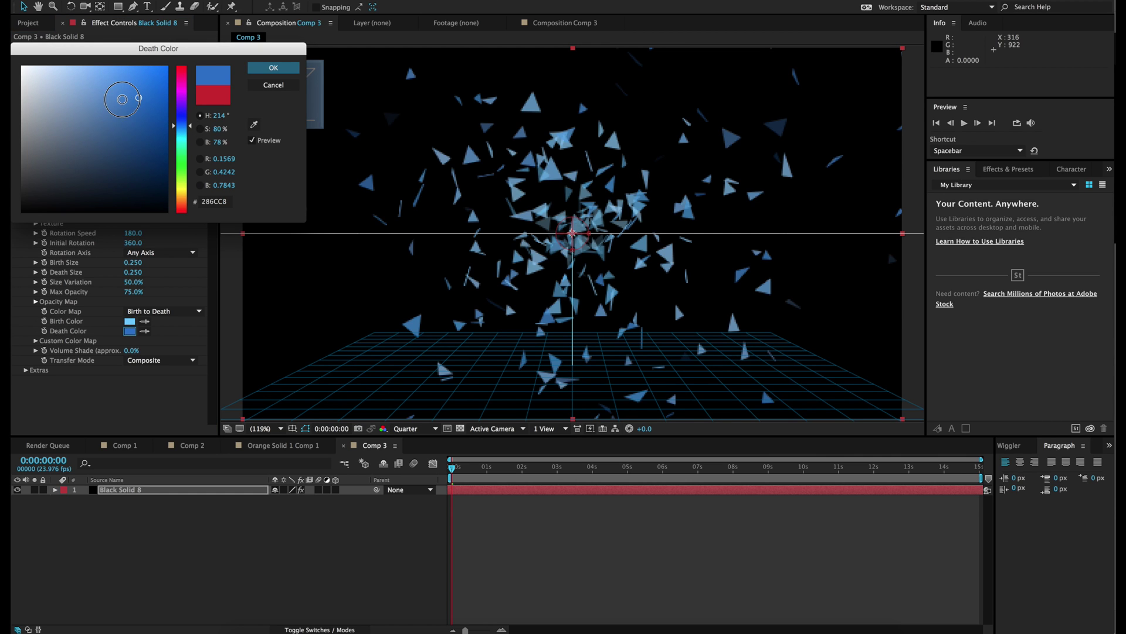
{"action": "left_click", "coordinate": [122, 99]}
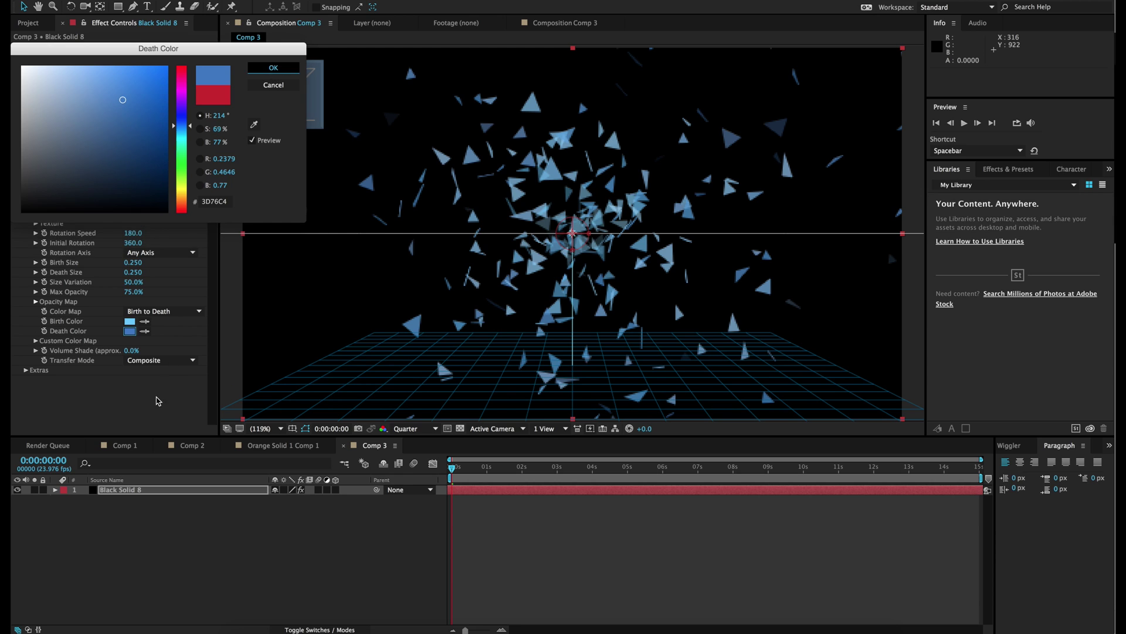
{"action": "left_click", "coordinate": [273, 69]}
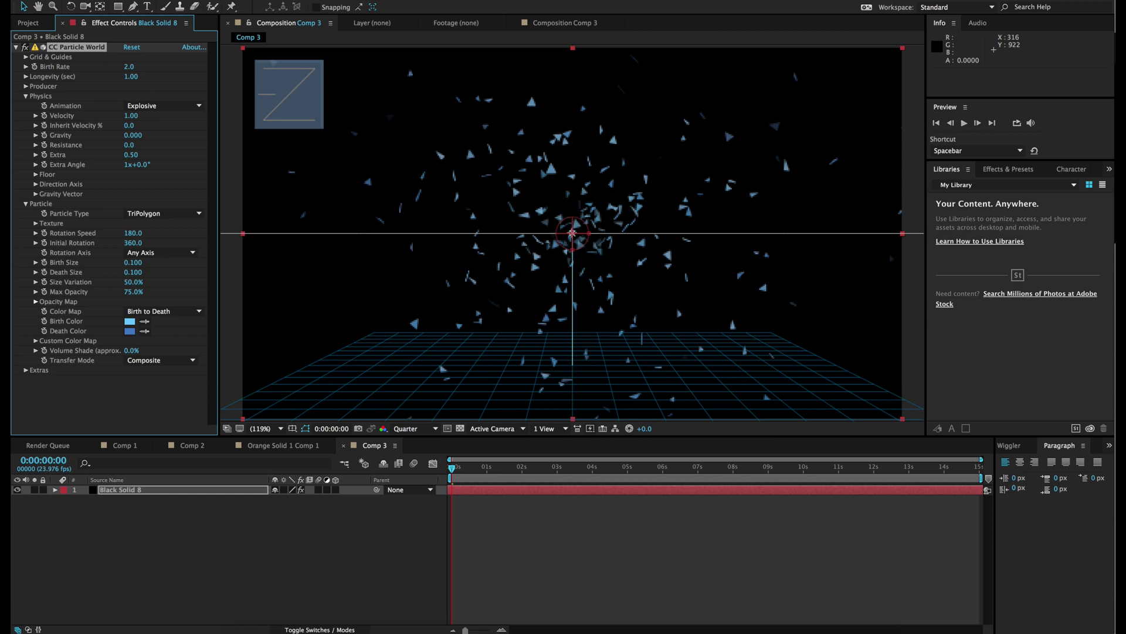
- Set Longevity to 9.12 sec and the Physics Animation to Direction Axis
{"action": "left_click_drag", "start_coordinate": [132, 80], "coordinate": [807, 53]}
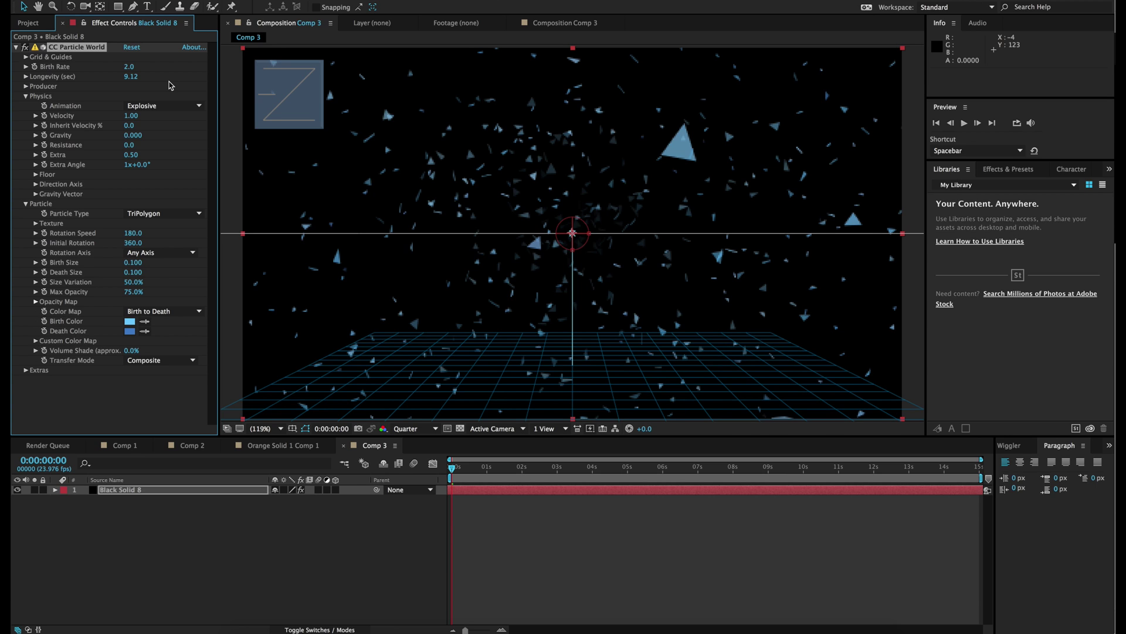
{"action": "left_click", "coordinate": [154, 106]}
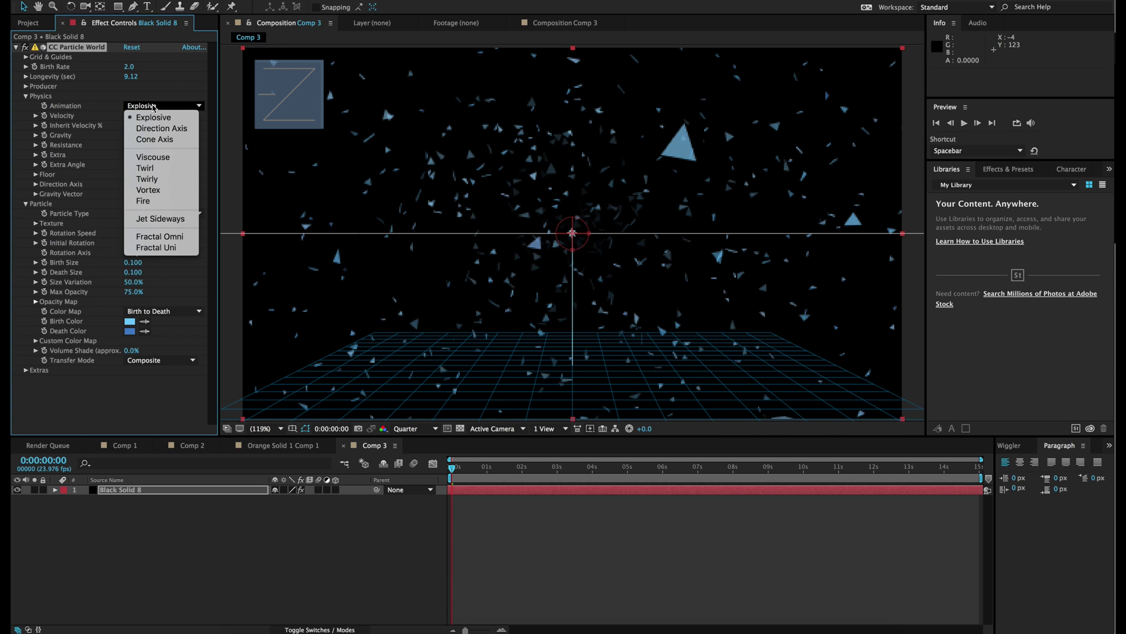
{"action": "left_click", "coordinate": [163, 128]}
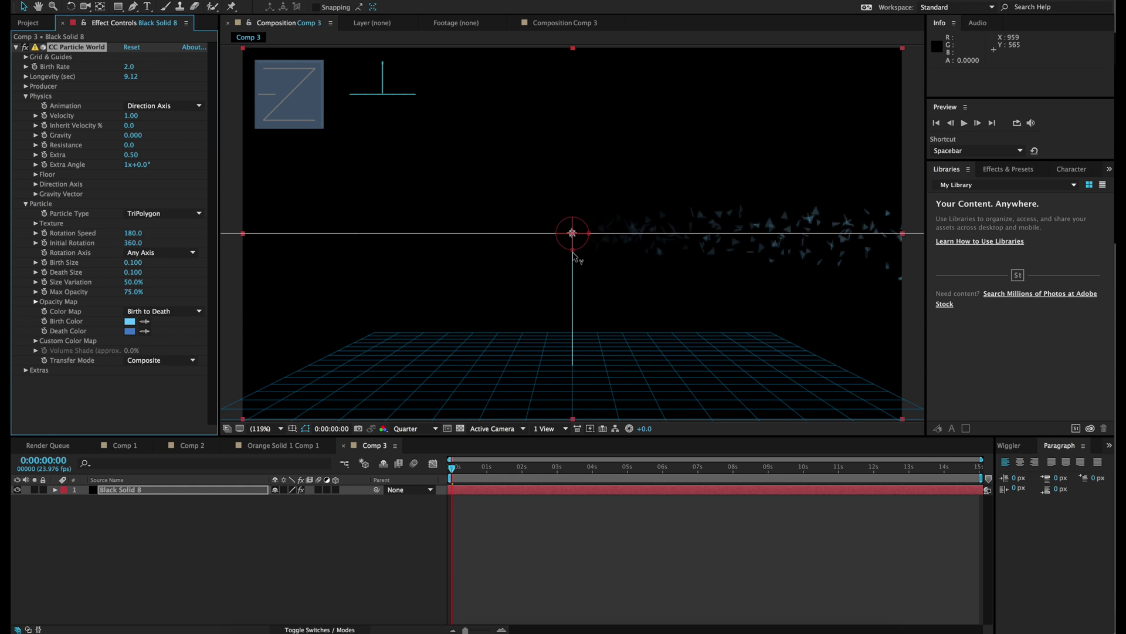
- Tilt the direction axis downward and stretch the producer's radii, Radius Z to 1.577
{"action": "left_click_drag", "start_coordinate": [573, 254], "coordinate": [573, 311]}
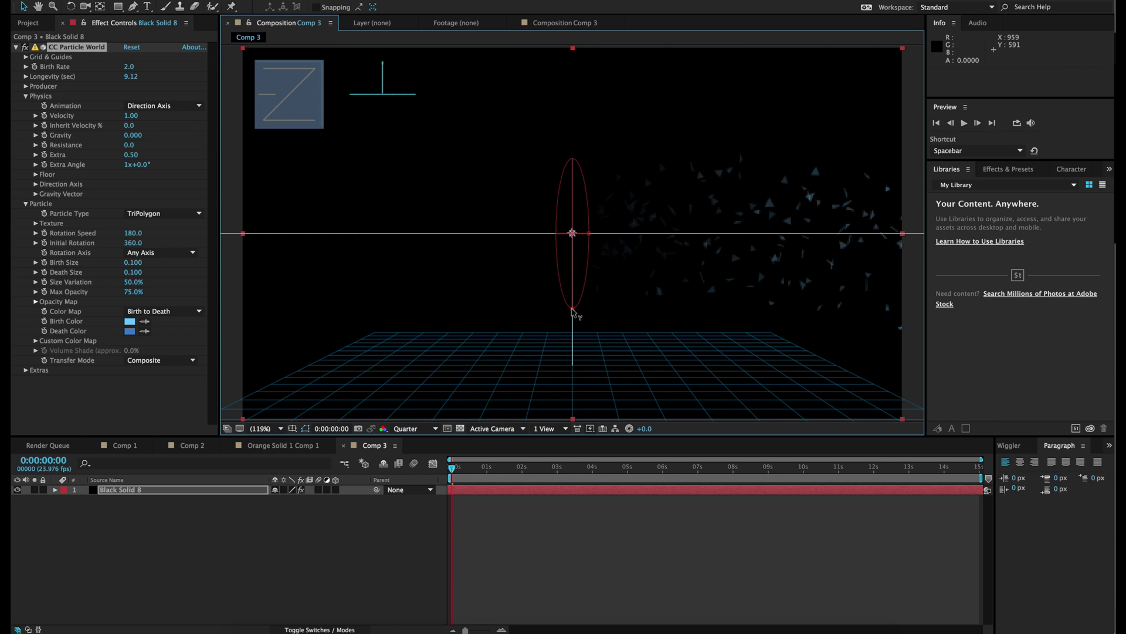
{"action": "left_click", "coordinate": [26, 87]}
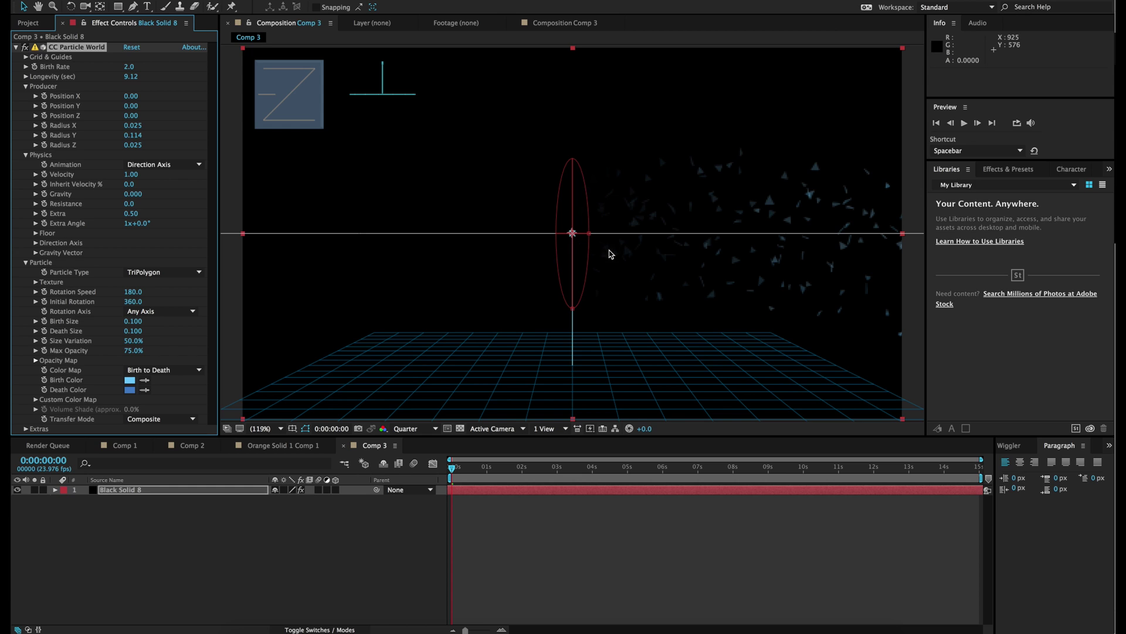
{"action": "left_click_drag", "start_coordinate": [574, 312], "coordinate": [576, 315]}
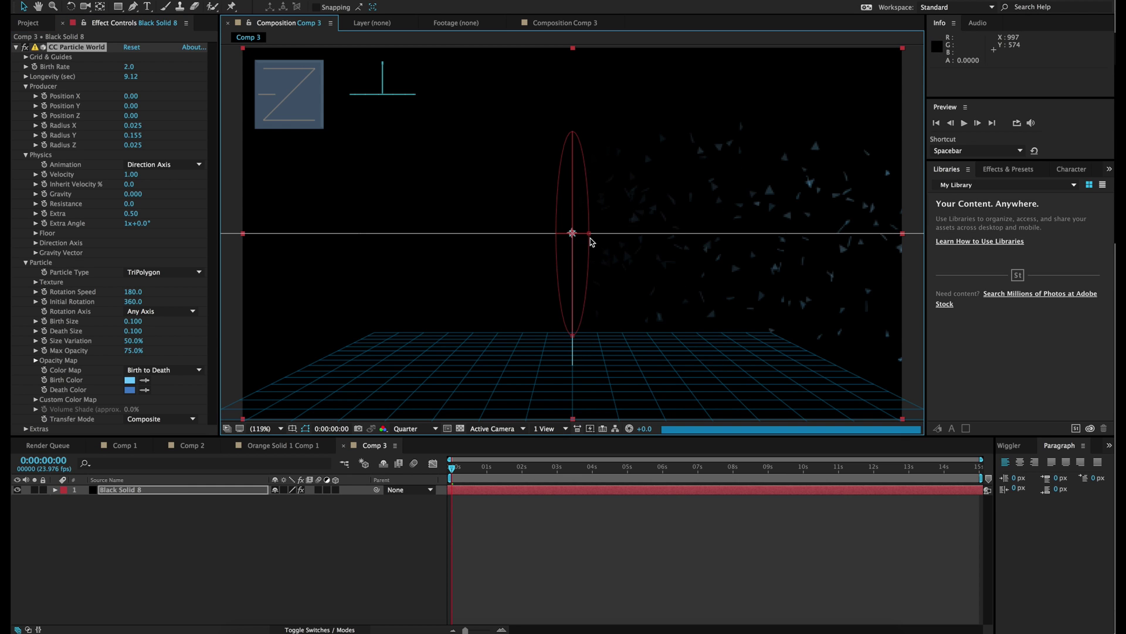
{"action": "left_click_drag", "start_coordinate": [590, 235], "coordinate": [548, 171]}
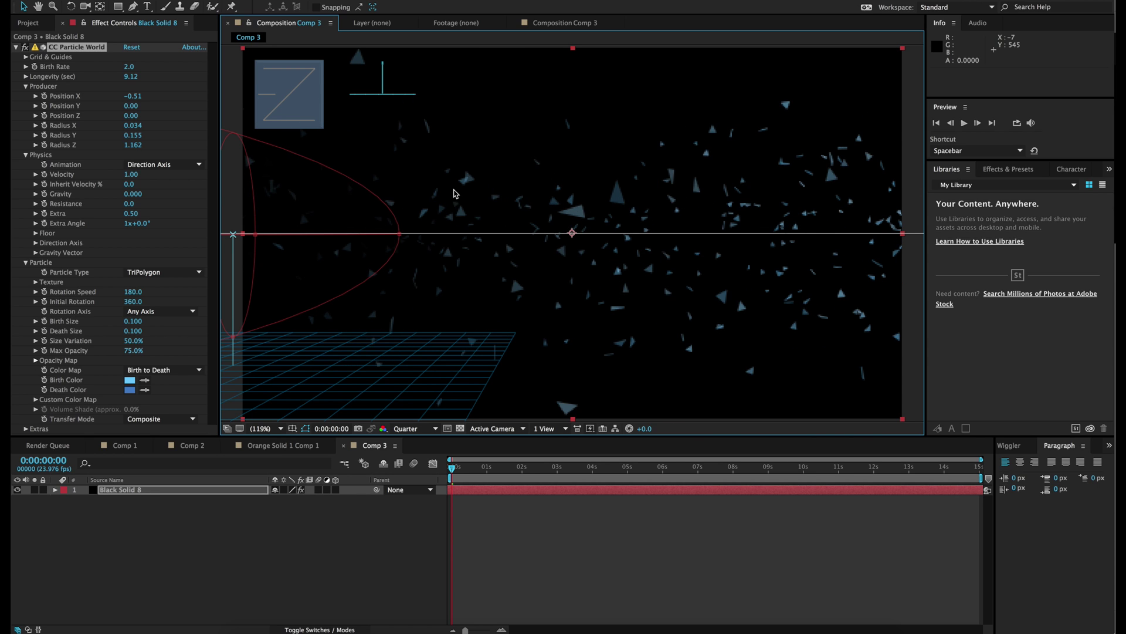
{"action": "mouse_move", "coordinate": [251, 242]}
{"action": "left_mouse_down"}
{"action": "mouse_move", "coordinate": [271, 238]}
{"action": "mouse_move", "coordinate": [256, 238]}
{"action": "left_mouse_up"}
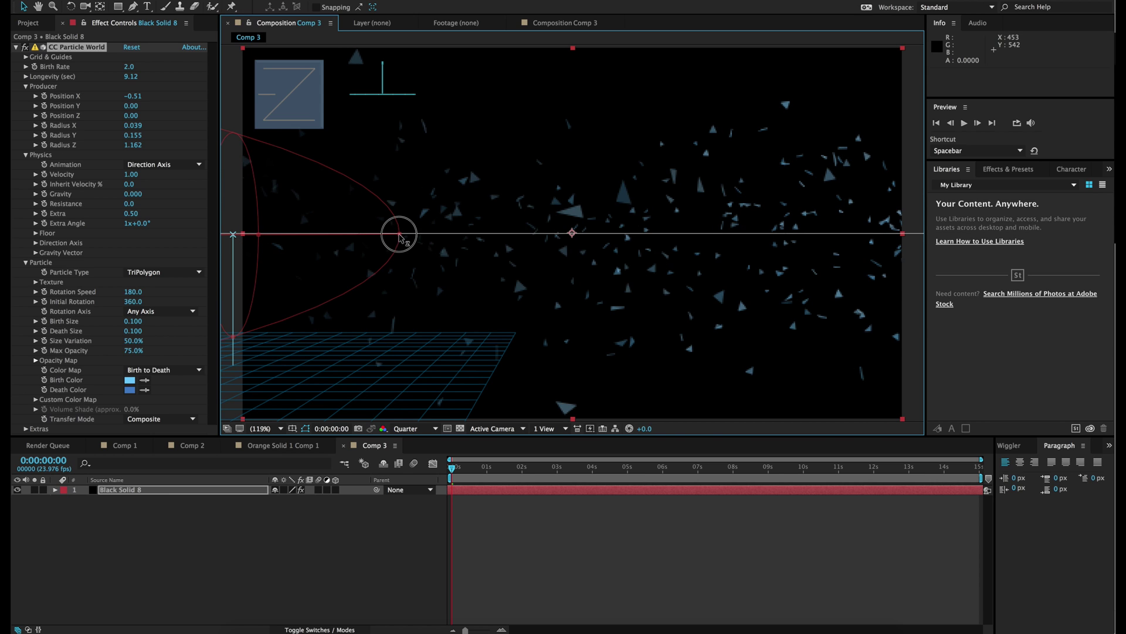
{"action": "left_click_drag", "start_coordinate": [399, 234], "coordinate": [459, 205]}
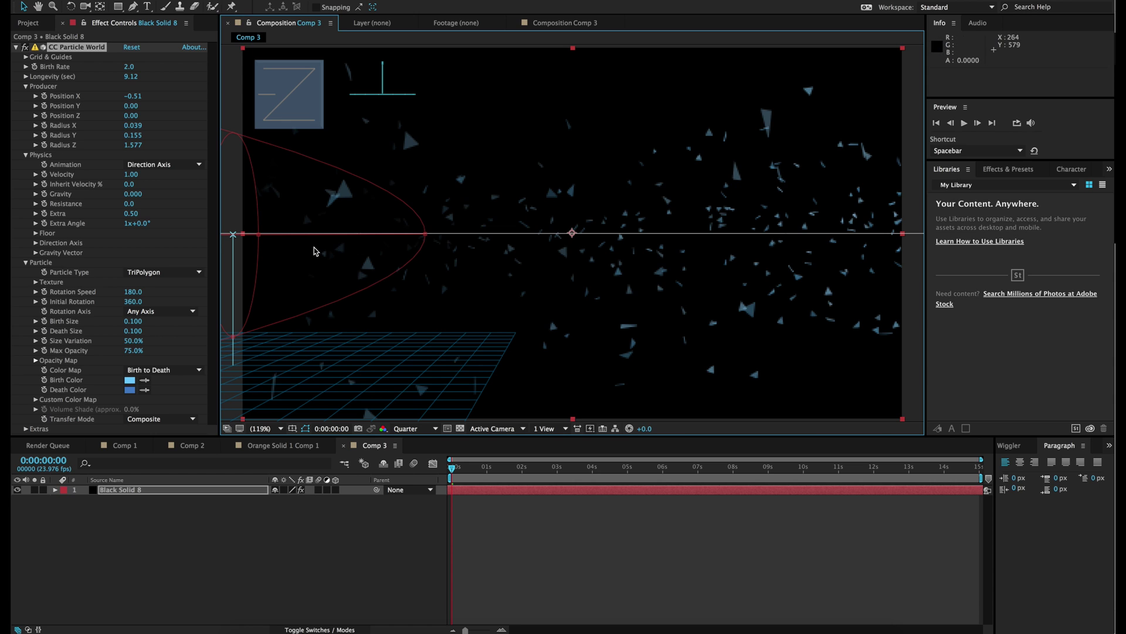
- Shift the producer left to Position X -0.55 and make it taller, Radius Y 0.224
{"action": "key", "text": "comma"}
{"action": "key", "text": "comma"}
{"action": "key", "text": "comma"}
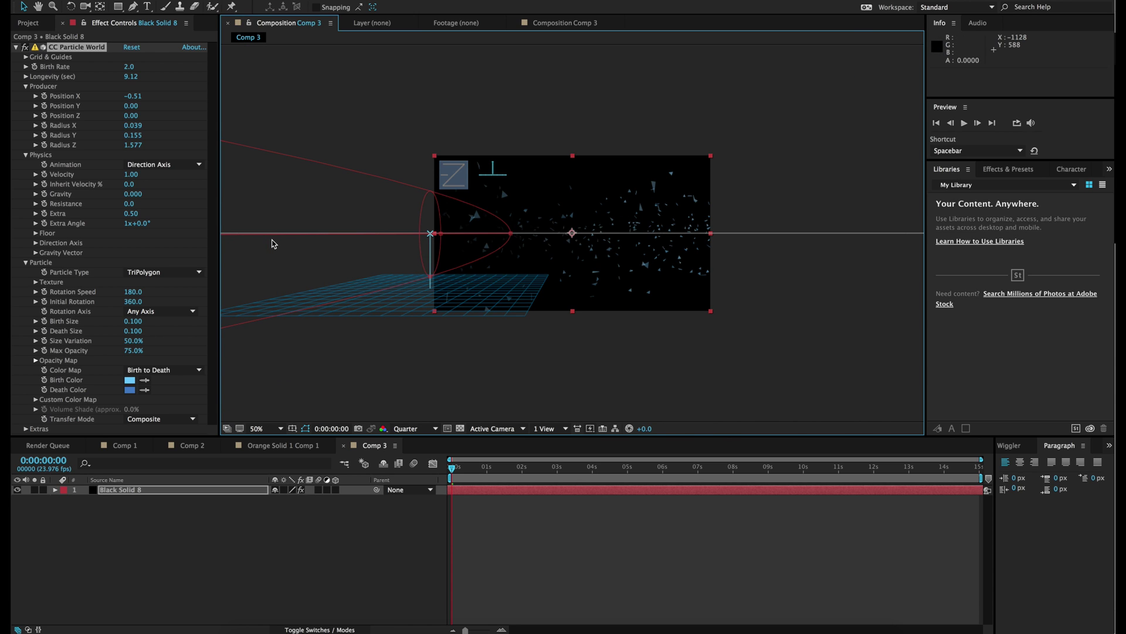
{"action": "key", "text": "period"}
{"action": "key", "text": "period"}
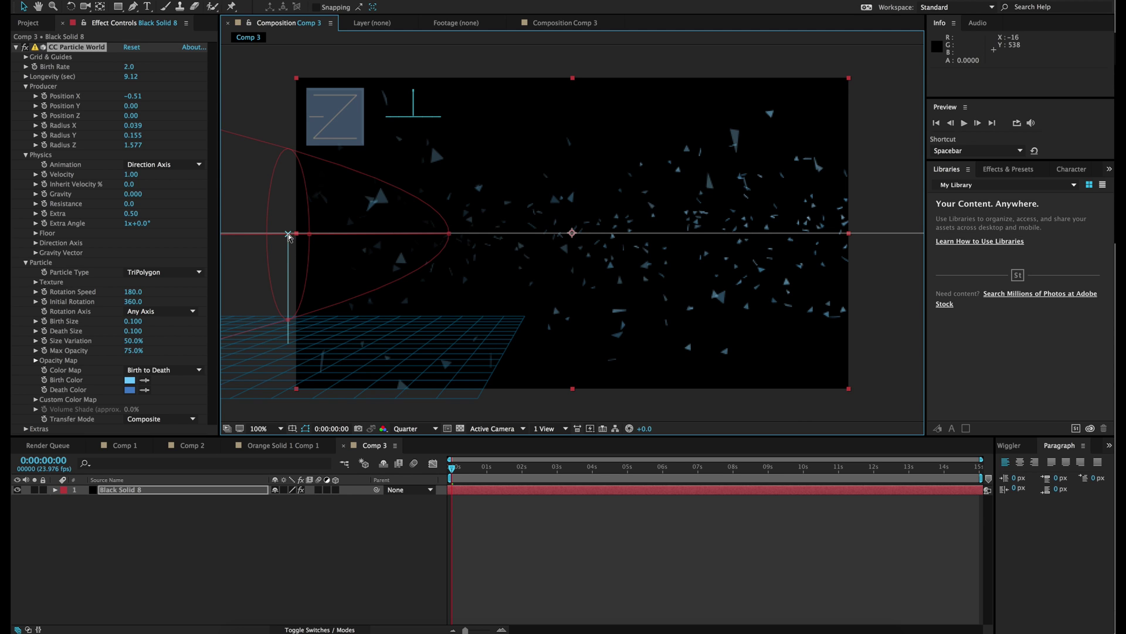
{"action": "left_click_drag", "start_coordinate": [288, 234], "coordinate": [268, 235]}
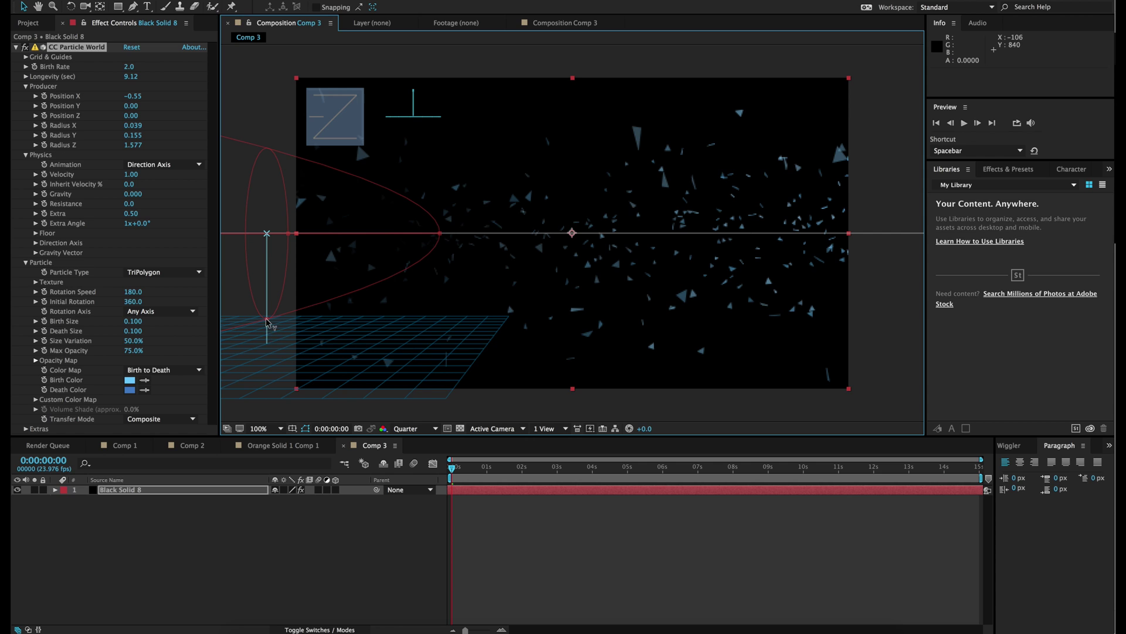
{"action": "left_click_drag", "start_coordinate": [267, 322], "coordinate": [265, 359]}
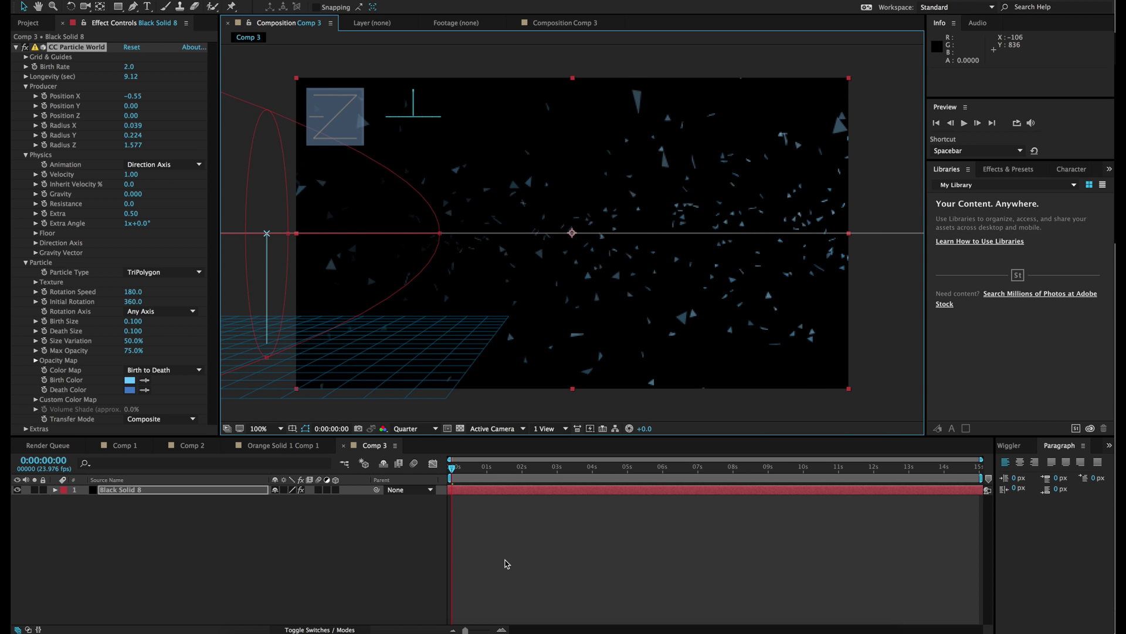
- Hide Black Solid 8 and add a text layer 'X' styled as a 5 px outline with no fill
{"action": "left_click", "coordinate": [532, 563]}
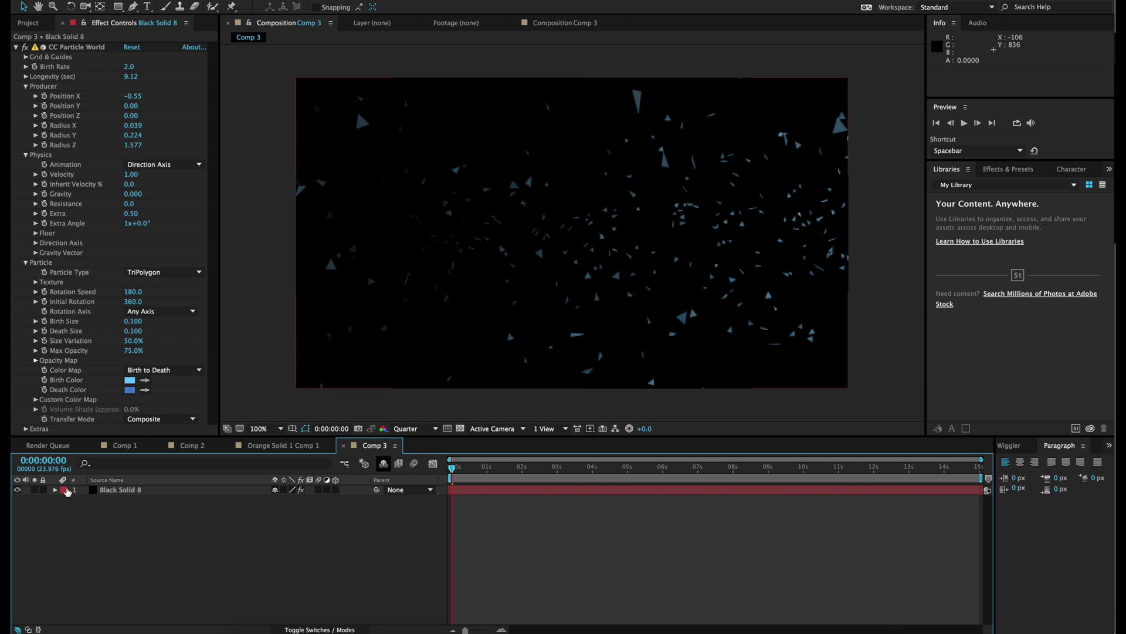
{"action": "left_click", "coordinate": [17, 490]}
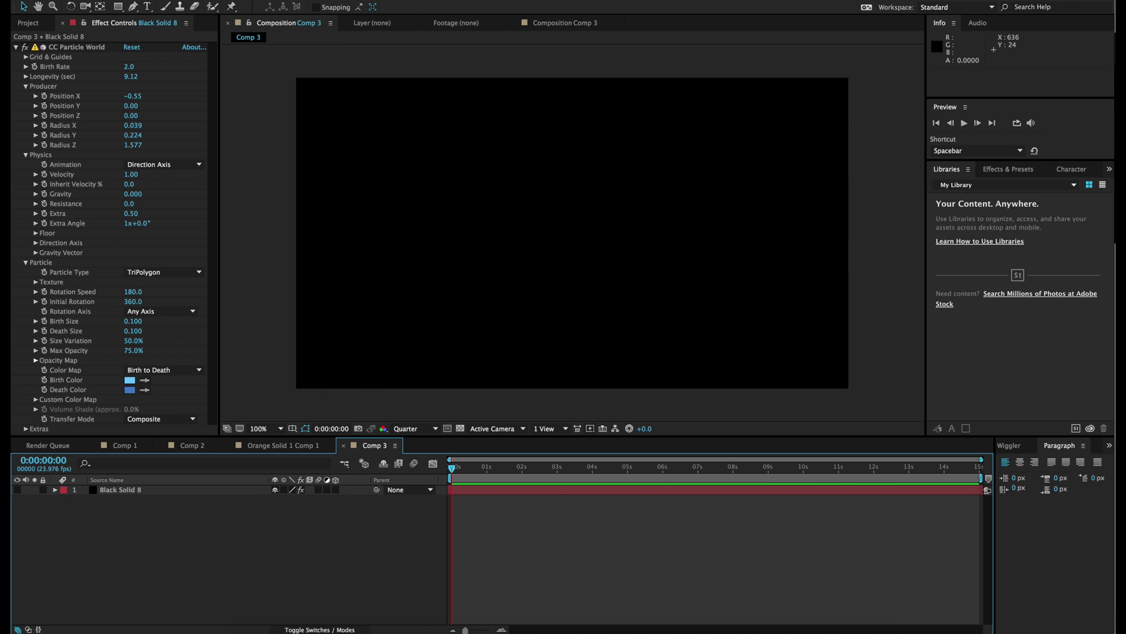
{"action": "left_click", "coordinate": [148, 6]}
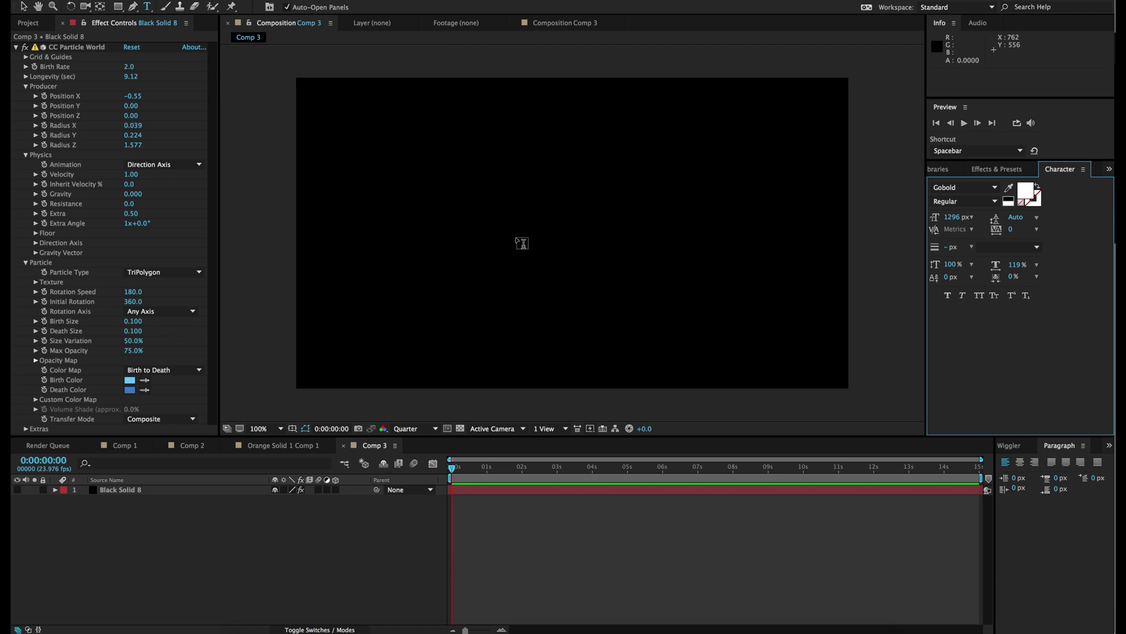
{"action": "left_click", "coordinate": [522, 243]}
{"action": "type", "text": "X"}
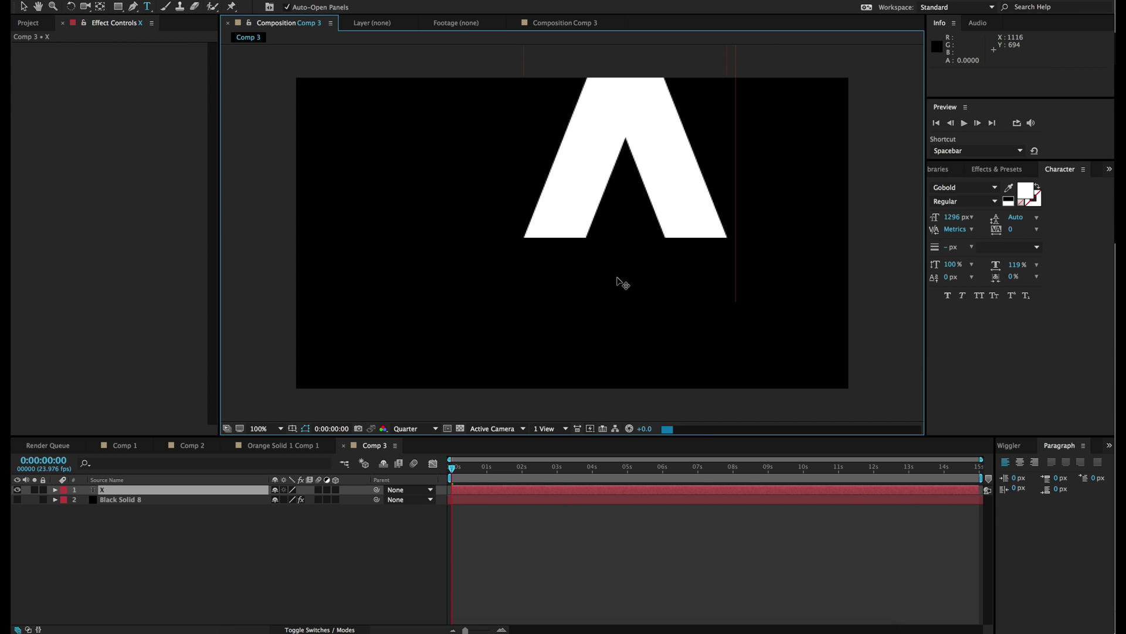
{"action": "key", "text": "ctrl+a"}
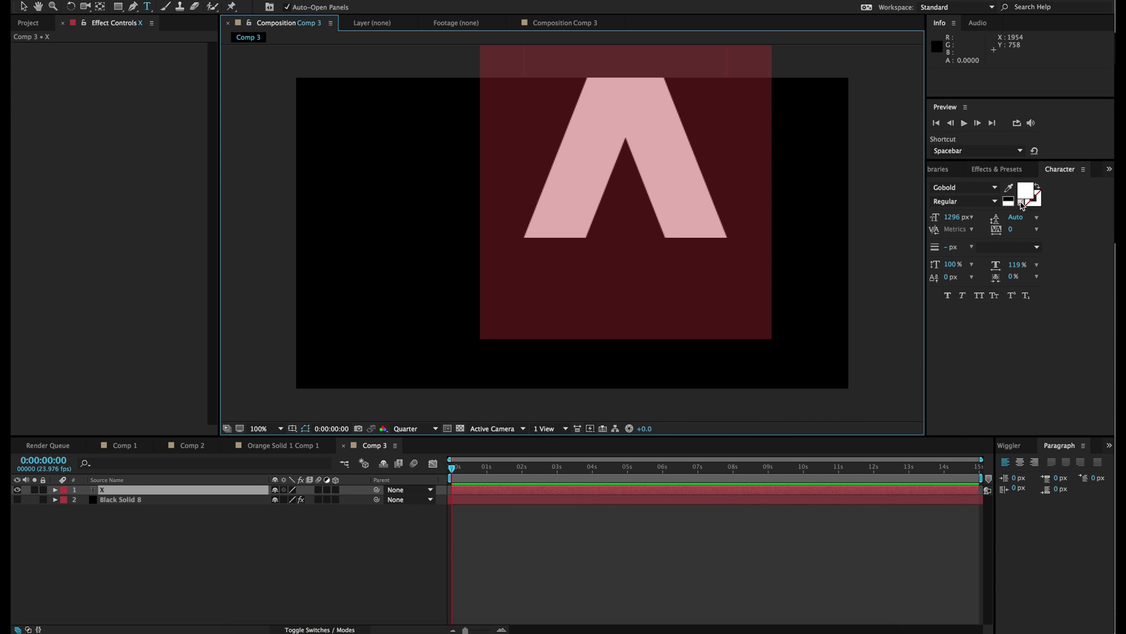
{"action": "left_click", "coordinate": [1022, 204]}
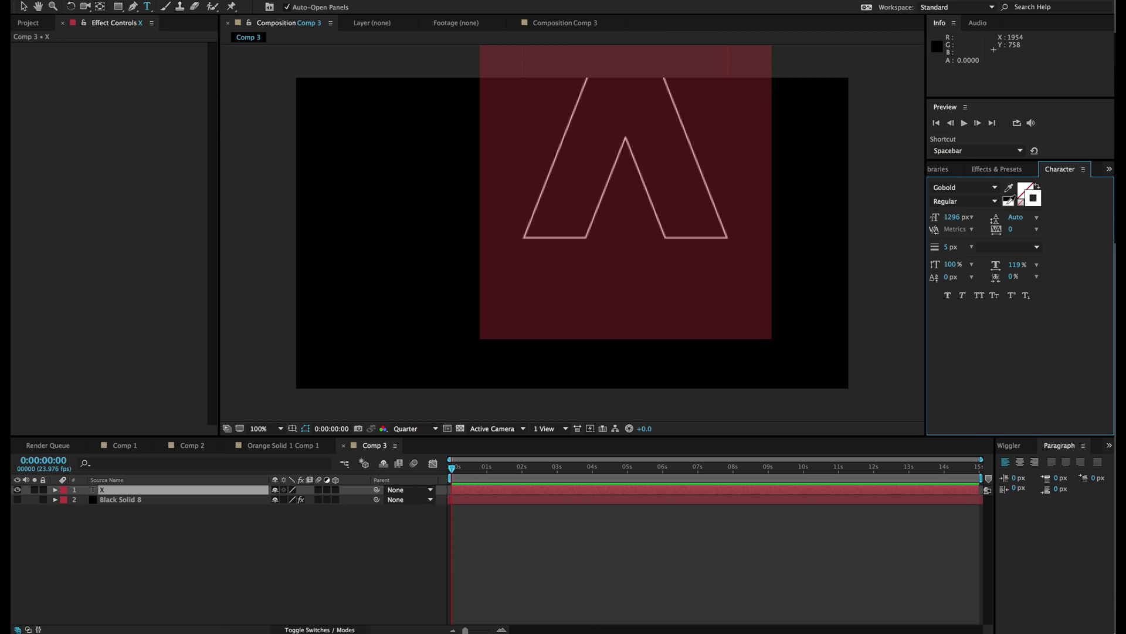
{"action": "left_click", "coordinate": [23, 7]}
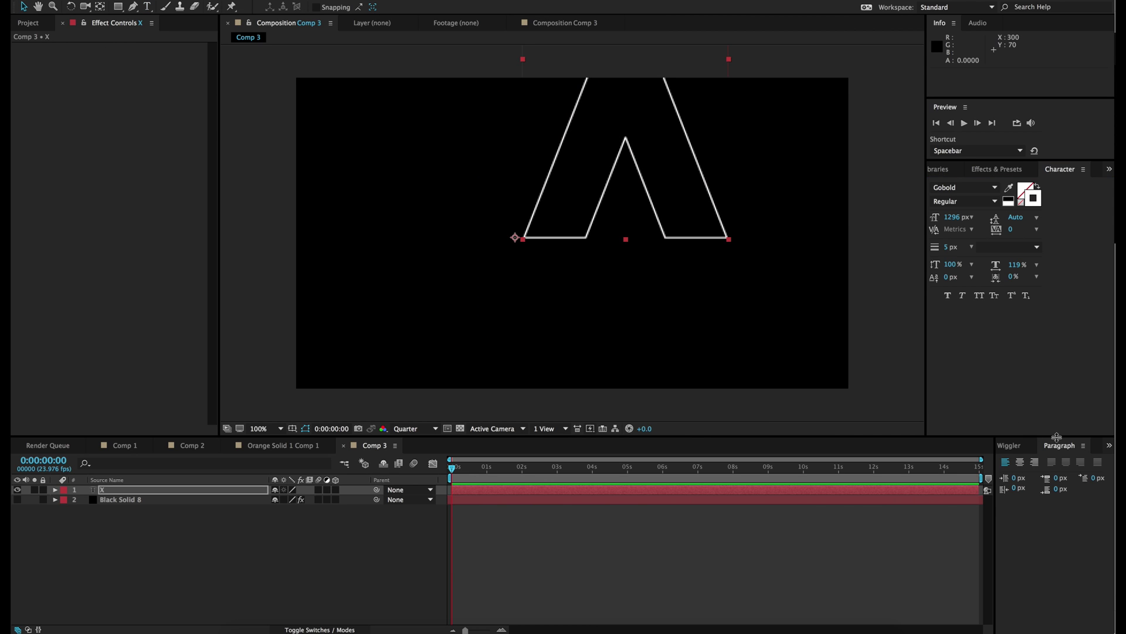
- Centre the X horizontally and vertically in the composition using the Align panel
{"action": "left_click", "coordinate": [343, 0]}
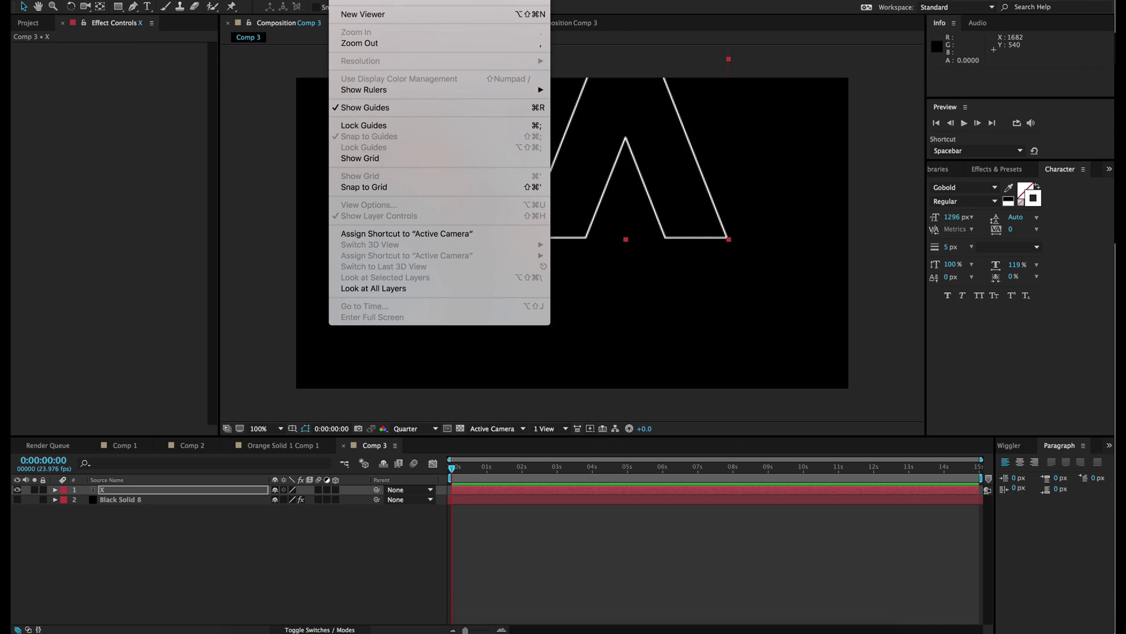
{"action": "mouse_move", "coordinate": [381, 0]}
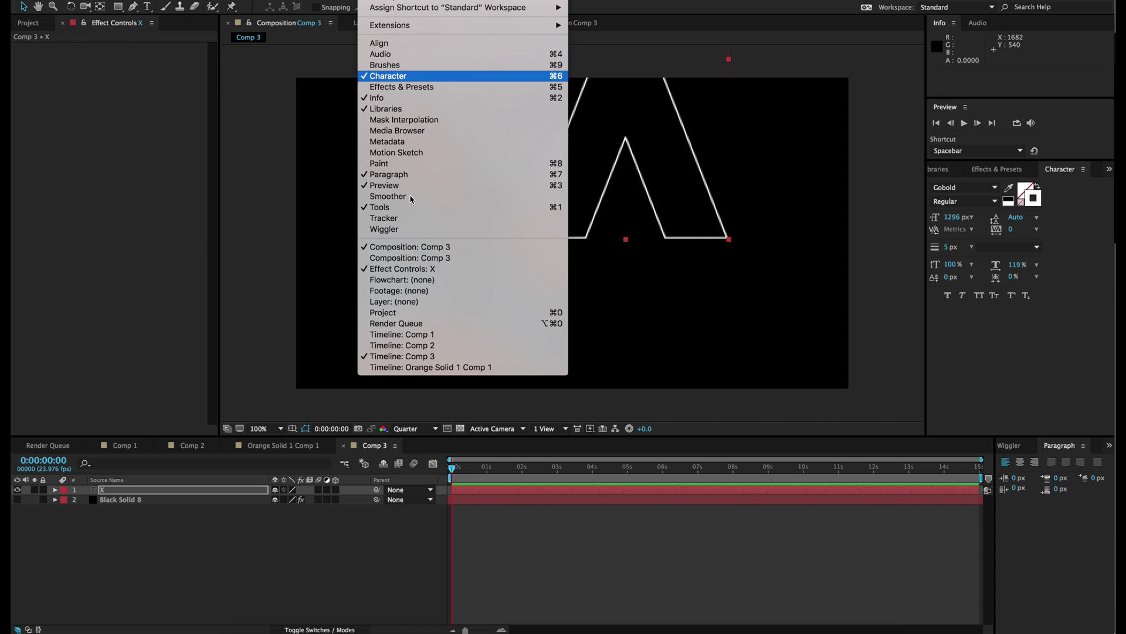
{"action": "left_click", "coordinate": [394, 44]}
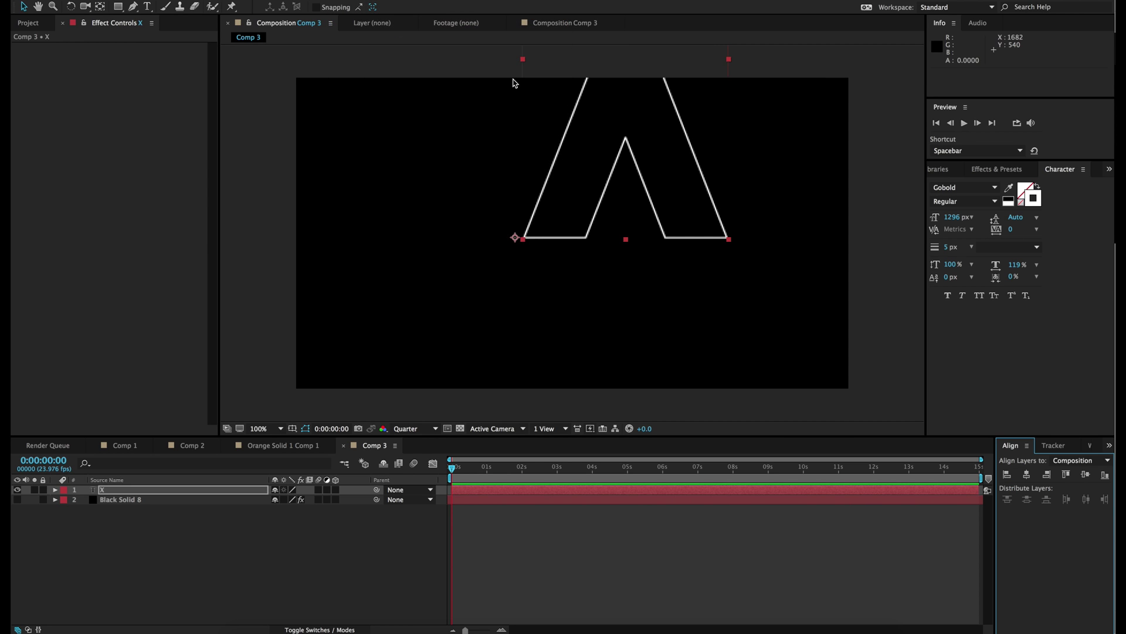
{"action": "left_click", "coordinate": [1026, 475]}
{"action": "left_click", "coordinate": [1086, 474]}
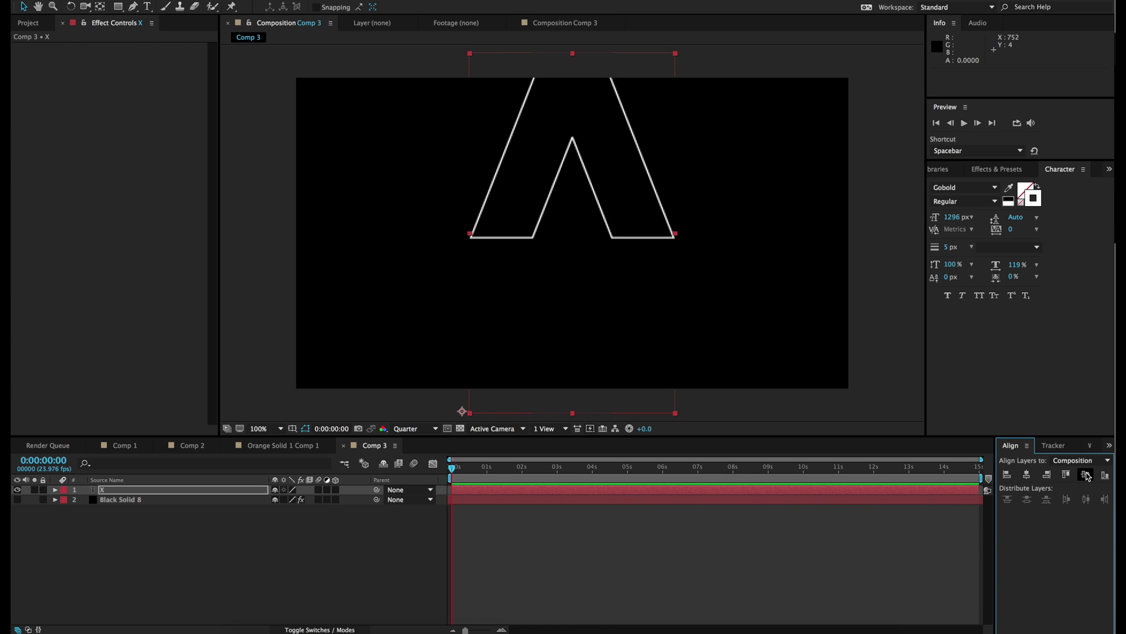
- Set the X's font size to 600 px
{"action": "double_click", "coordinate": [123, 489]}
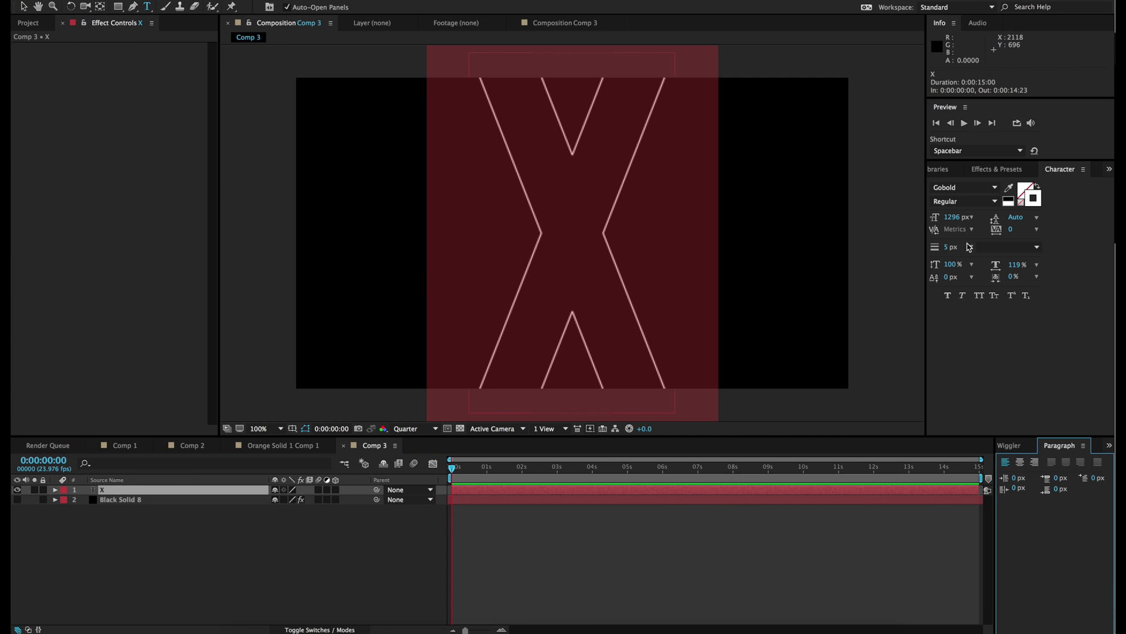
{"action": "left_click", "coordinate": [952, 221]}
{"action": "type", "text": "6"}
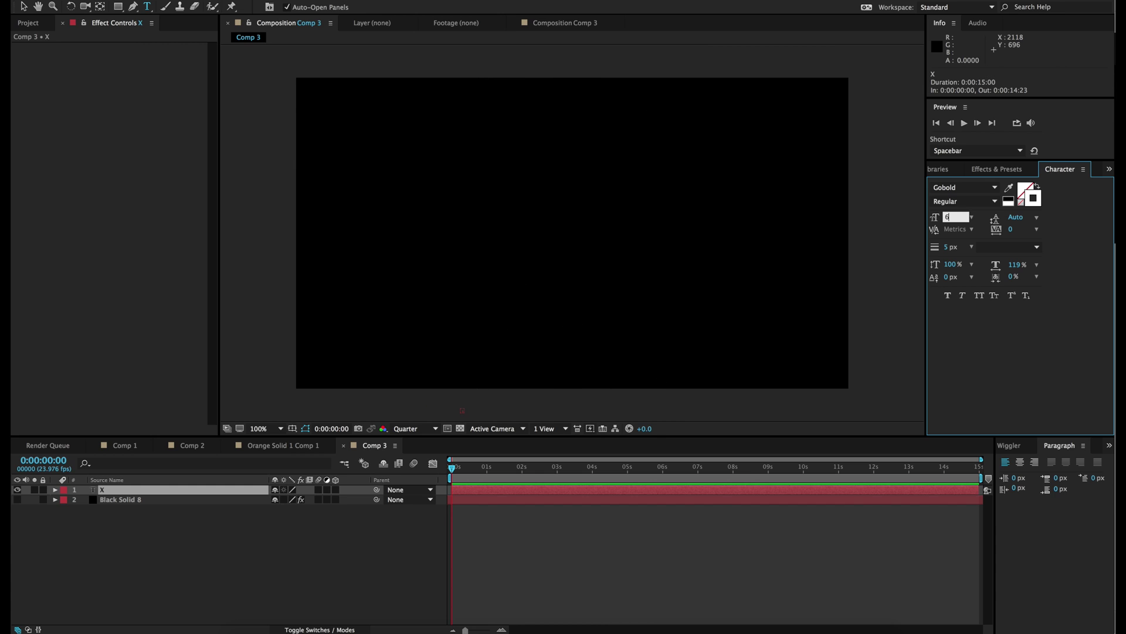
{"action": "type", "text": "00"}
{"action": "key", "text": "Return"}
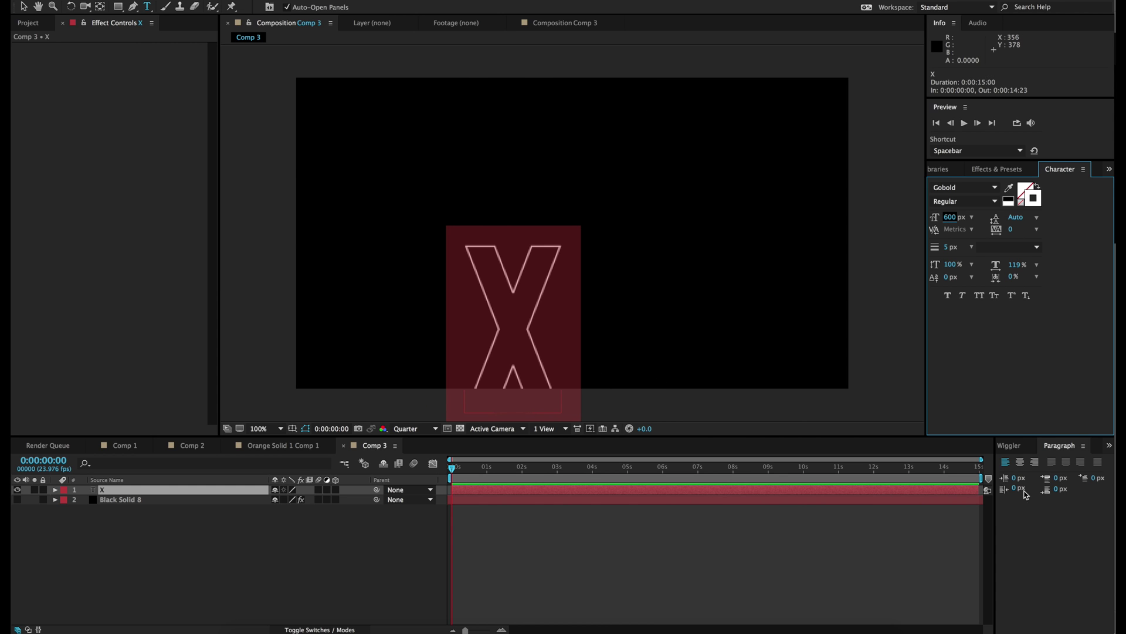
- Re-centre the resized X in the composition and deselect it
{"action": "left_click", "coordinate": [1022, 452]}
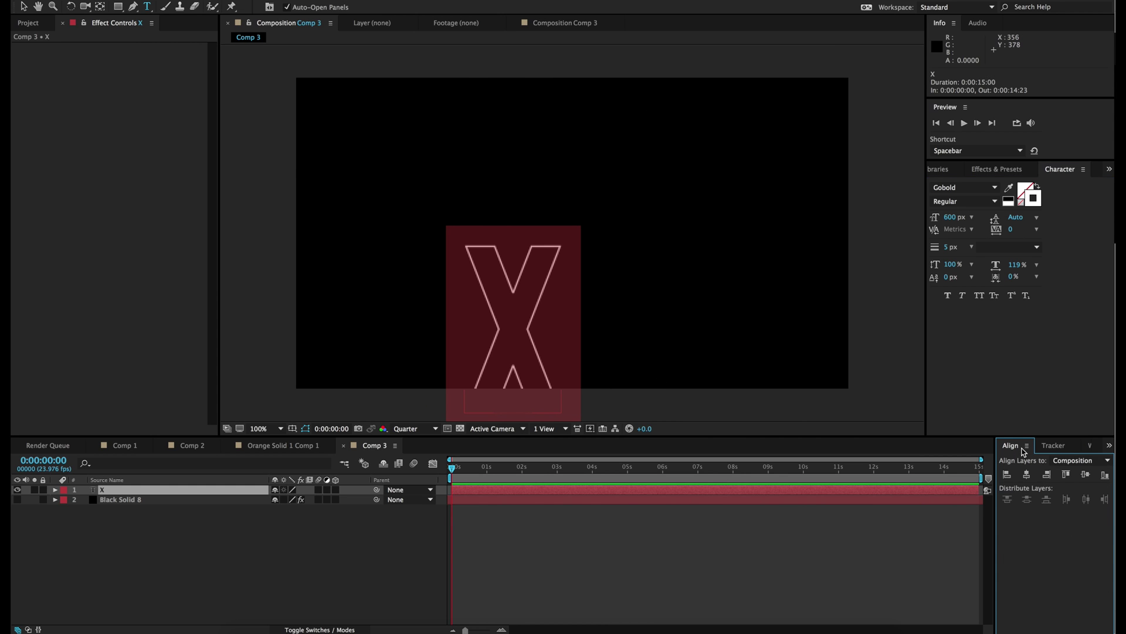
{"action": "left_click", "coordinate": [1027, 474]}
{"action": "left_click", "coordinate": [1086, 474]}
{"action": "left_click", "coordinate": [24, 6]}
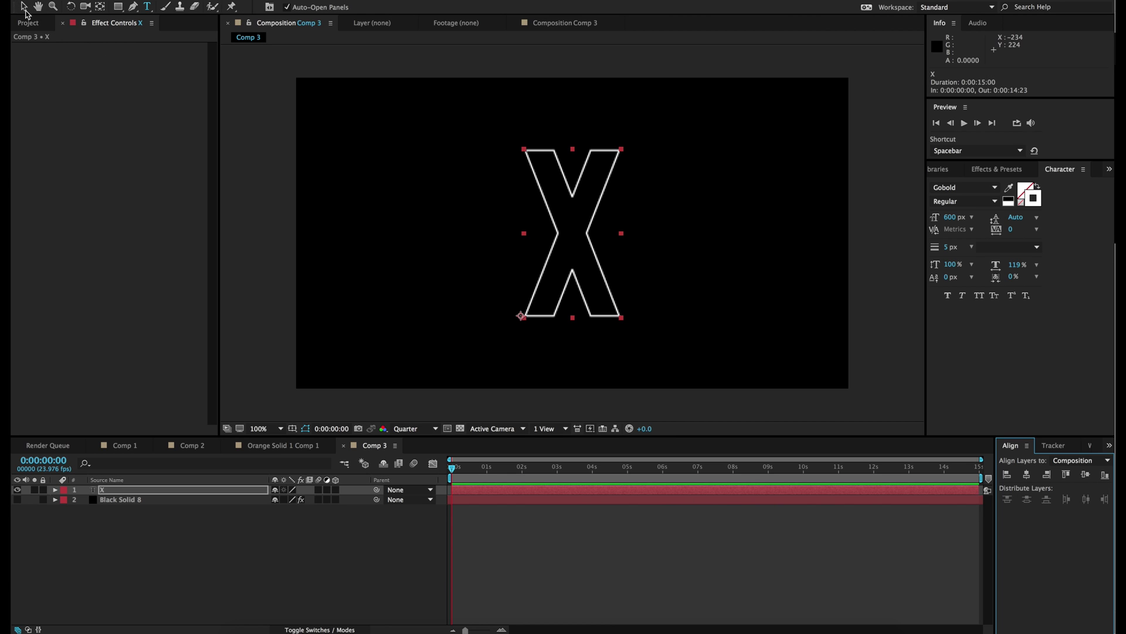
{"action": "left_click", "coordinate": [511, 531]}
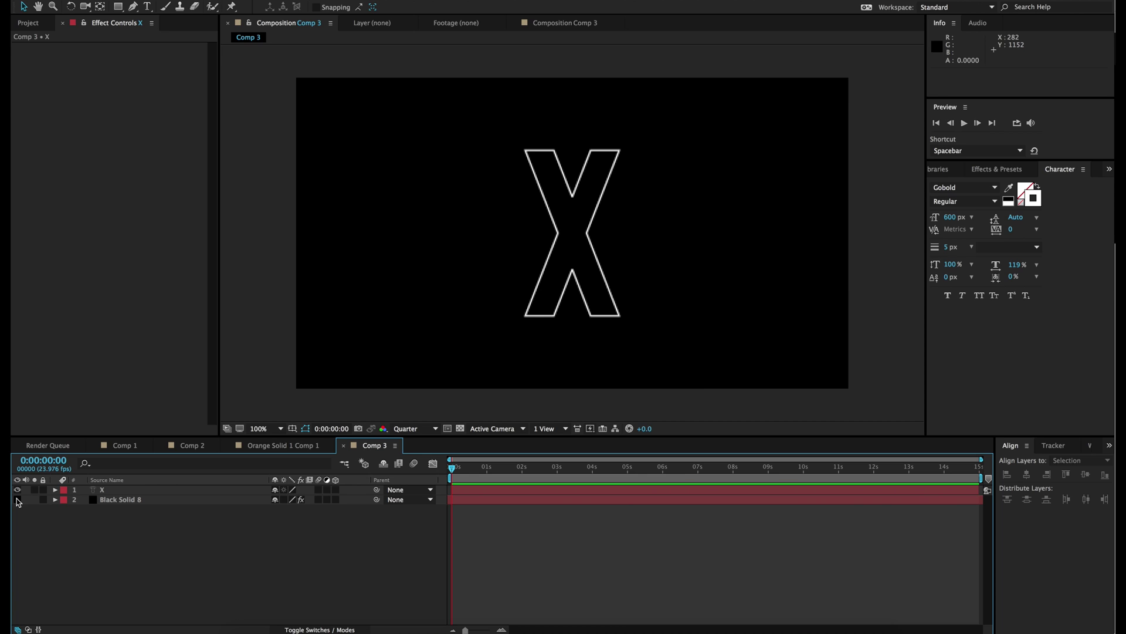
- Show the particle layer again, duplicate the X layer, and hide the X 2 copy
{"action": "left_click", "coordinate": [17, 499]}
{"action": "left_click", "coordinate": [108, 490]}
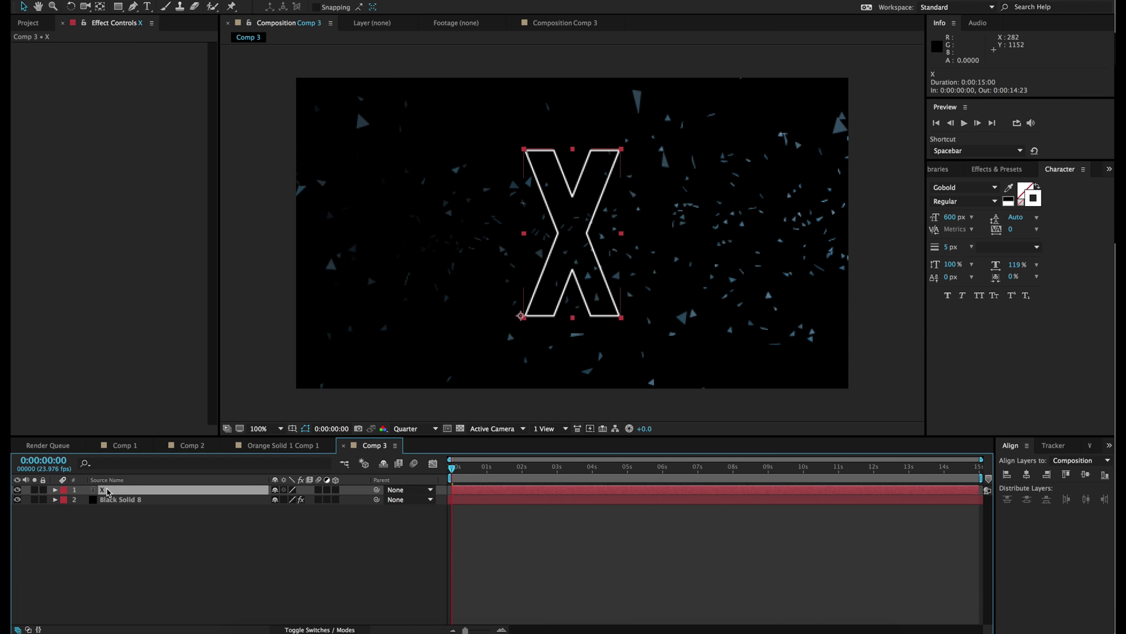
{"action": "key", "text": "super+d"}
{"action": "left_click", "coordinate": [17, 489]}
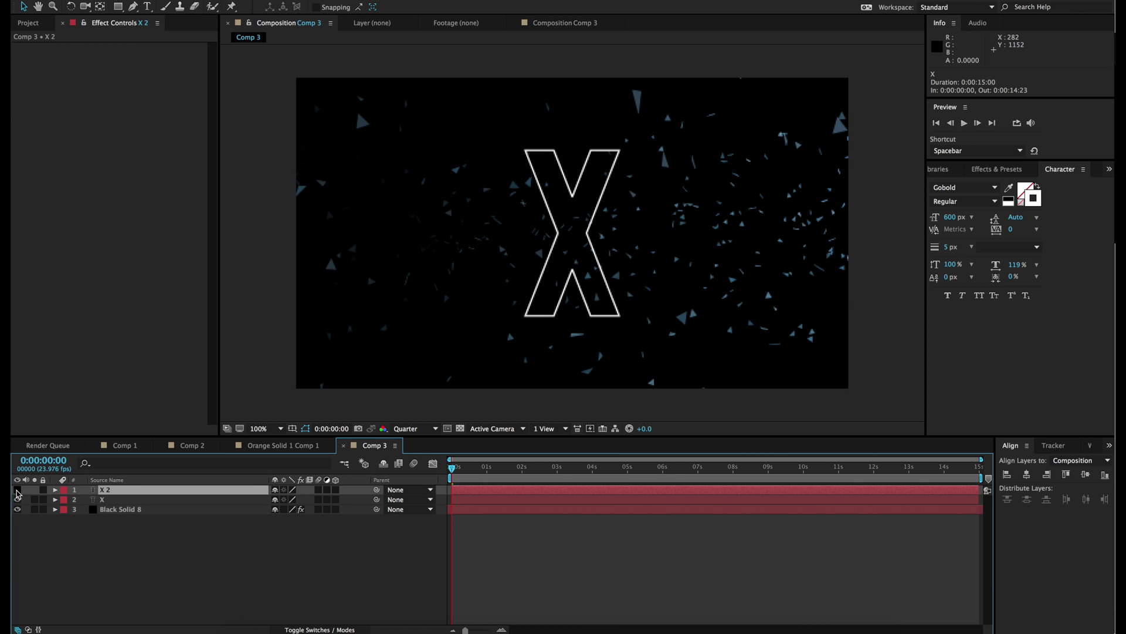
- Give the original X a solid white fill and reveal the blend mode and track matte columns
{"action": "left_click", "coordinate": [105, 500]}
{"action": "key", "text": "super+t"}
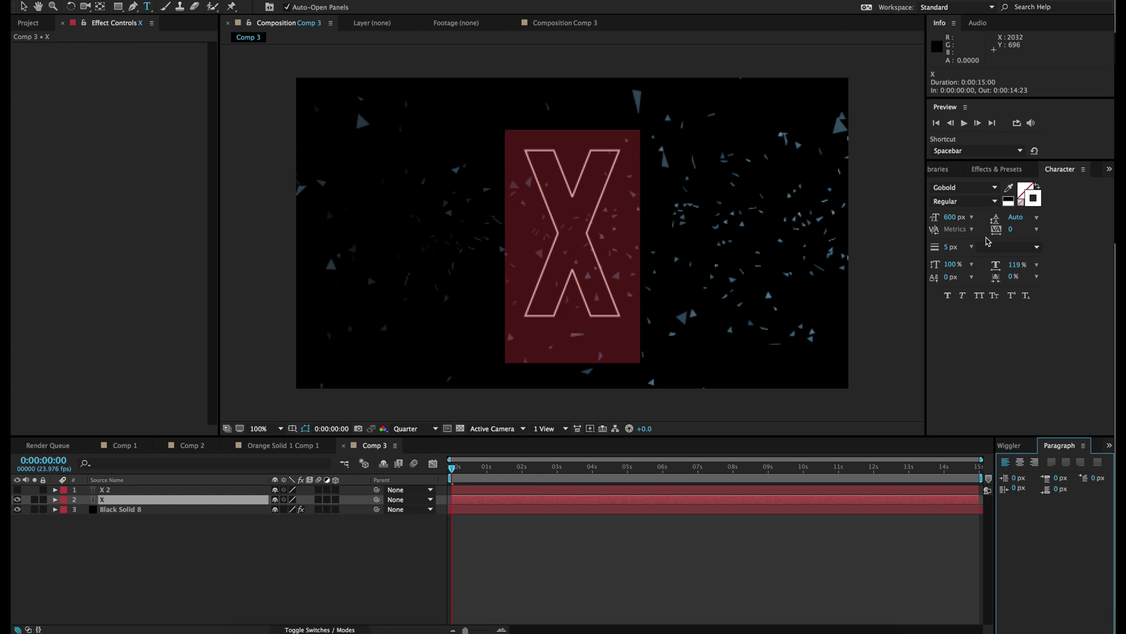
{"action": "left_click", "coordinate": [1024, 205]}
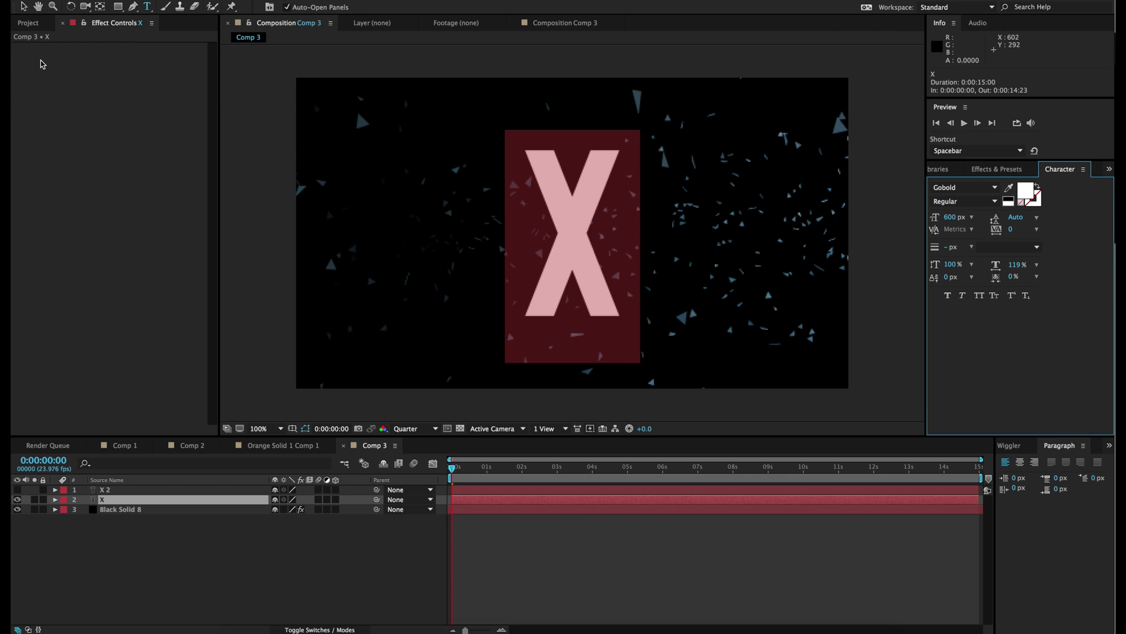
{"action": "left_click", "coordinate": [21, 7]}
{"action": "left_click", "coordinate": [135, 540]}
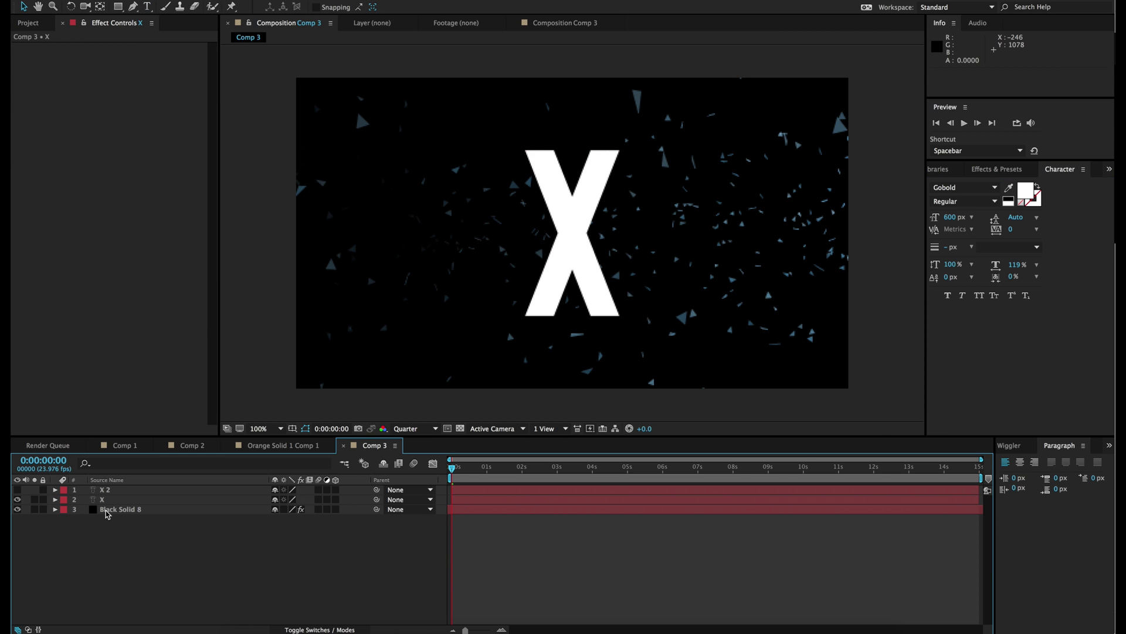
{"action": "left_click", "coordinate": [118, 499]}
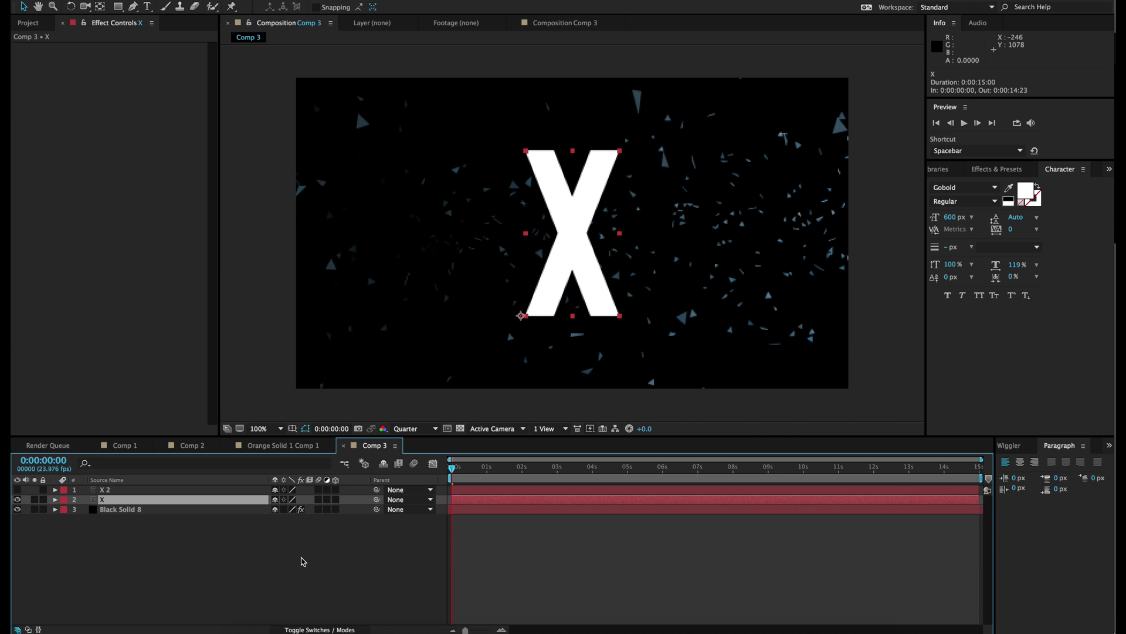
{"action": "left_click", "coordinate": [296, 630]}
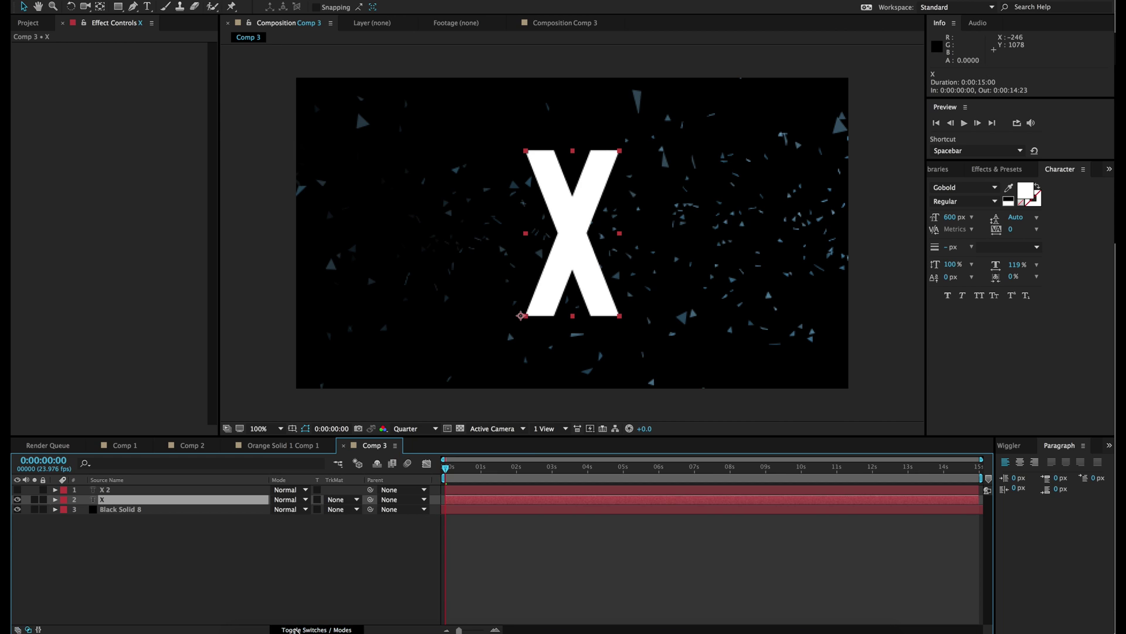
- Set Black Solid 8's track matte to Alpha Matte using the X layer
{"action": "left_click", "coordinate": [344, 510]}
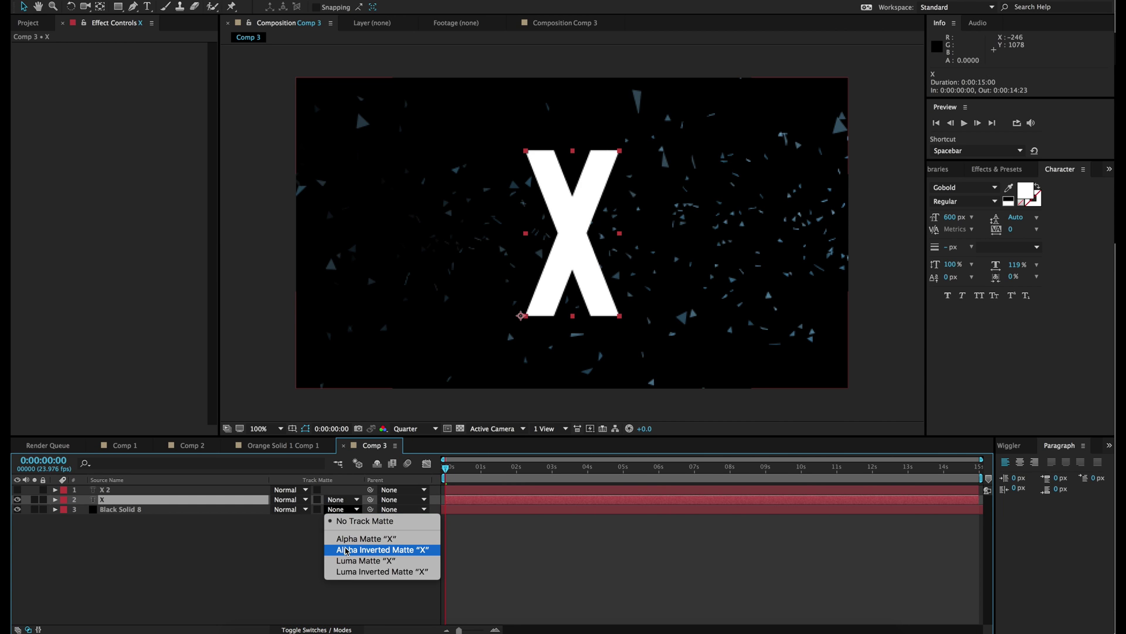
{"action": "left_click", "coordinate": [344, 538]}
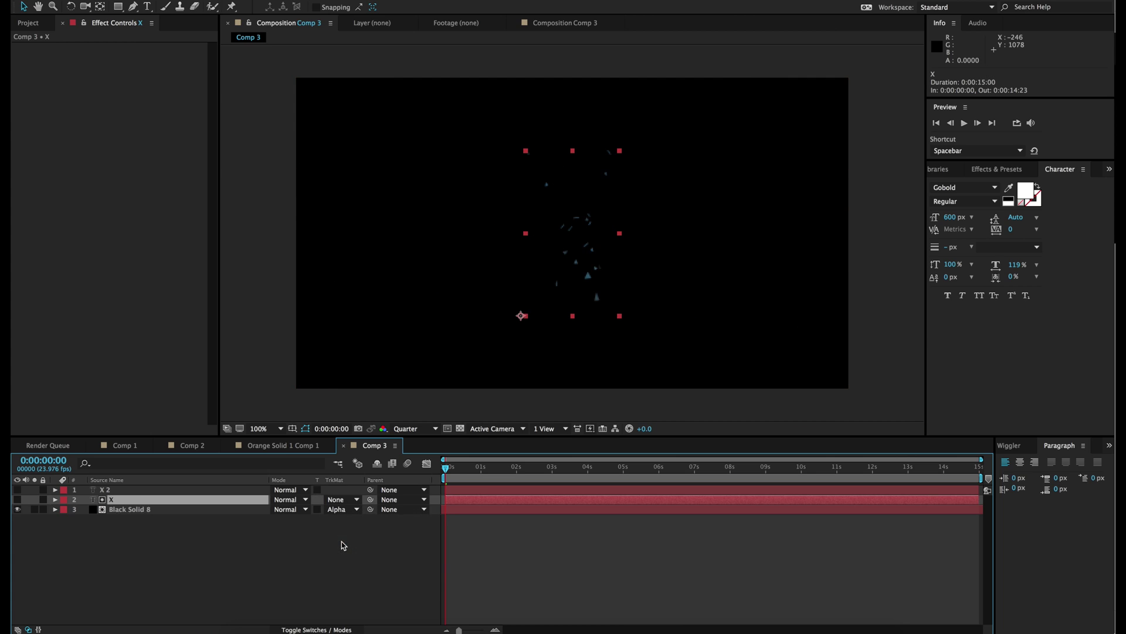
{"action": "left_click", "coordinate": [560, 553]}
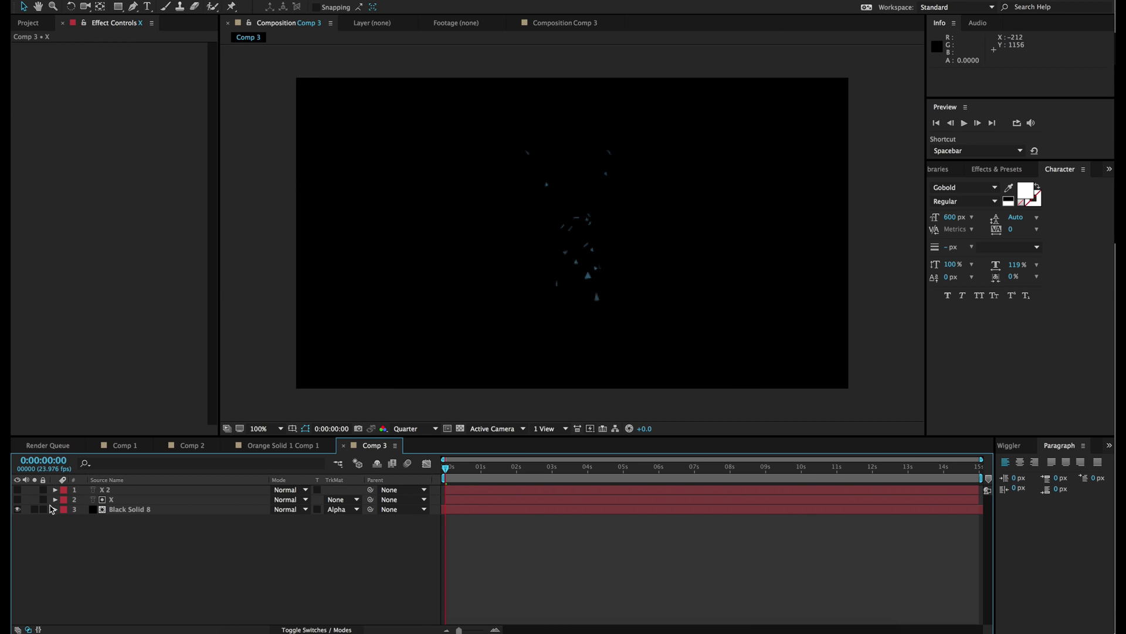
- Show the outlined X 2 layer, check the animation, and hide Black Solid 8
{"action": "left_click", "coordinate": [17, 490]}
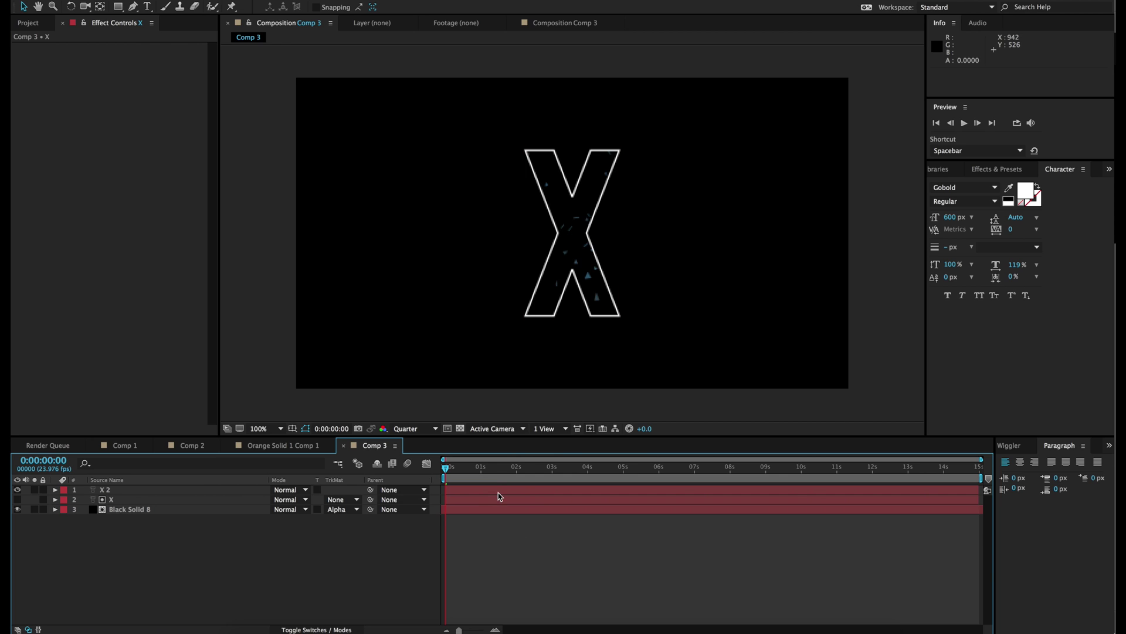
{"action": "left_click_drag", "start_coordinate": [514, 471], "coordinate": [634, 472]}
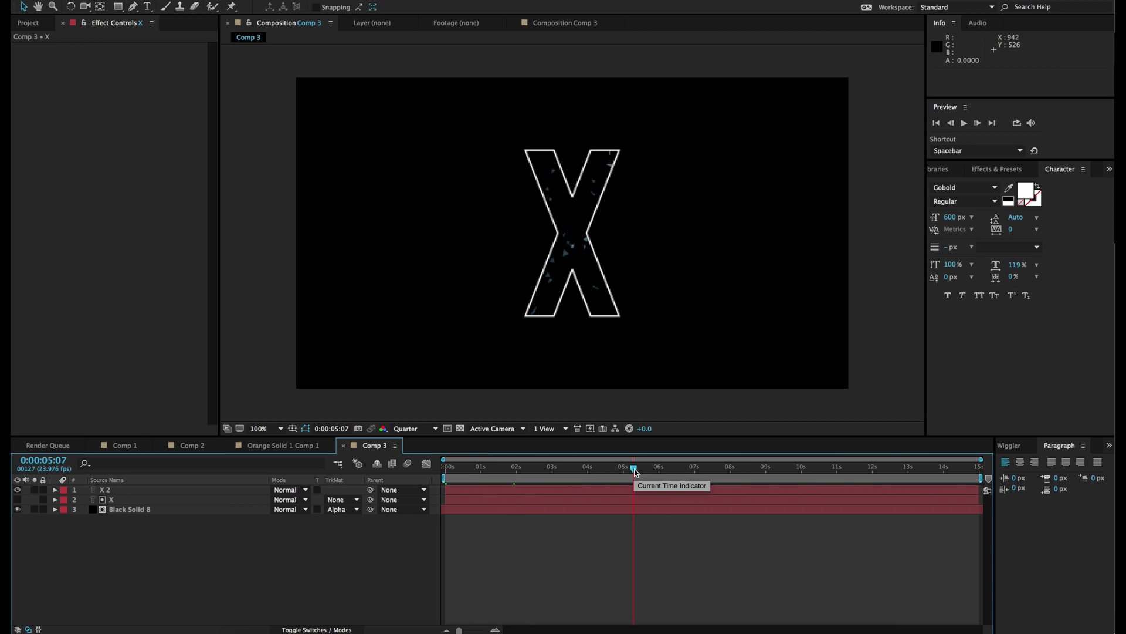
{"action": "left_click_drag", "start_coordinate": [453, 473], "coordinate": [441, 473]}
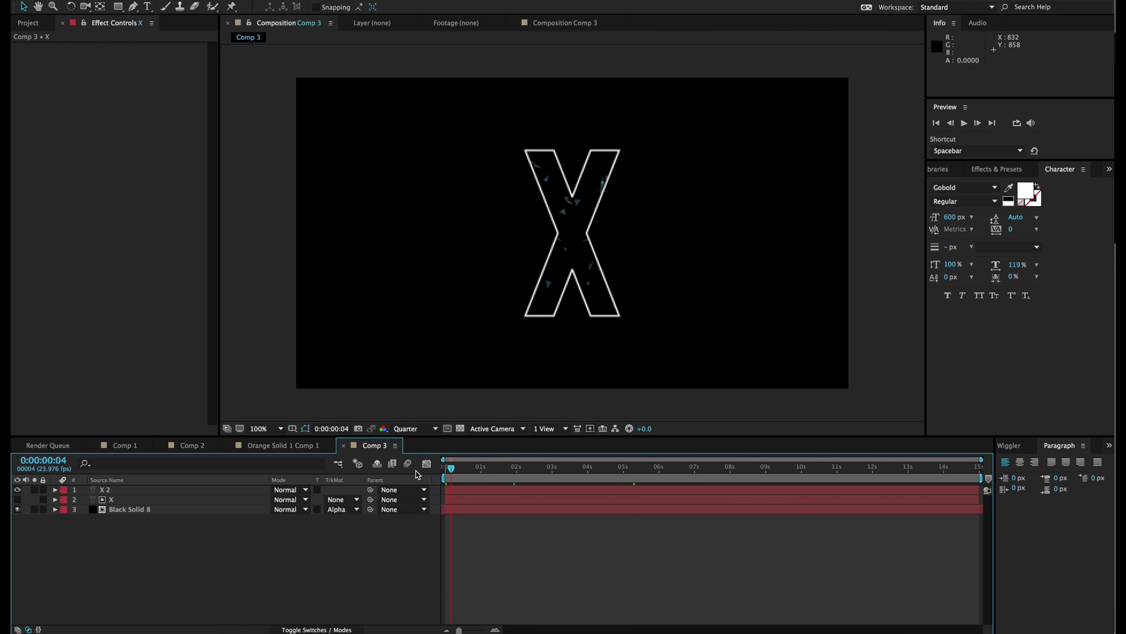
{"action": "left_click", "coordinate": [18, 509]}
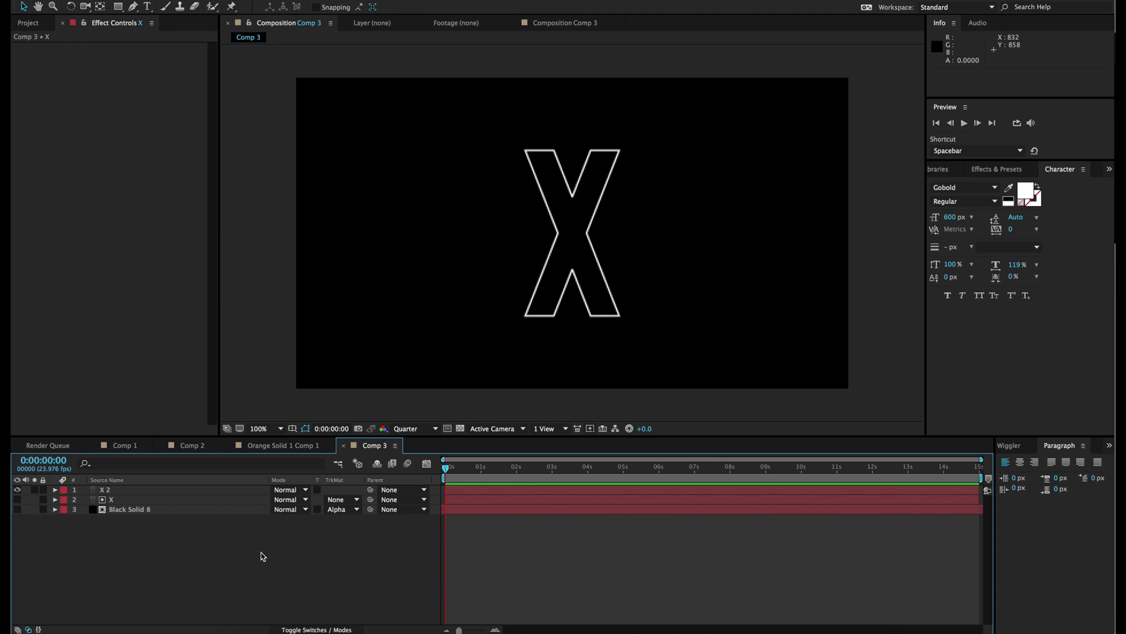
{"action": "left_click", "coordinate": [147, 7]}
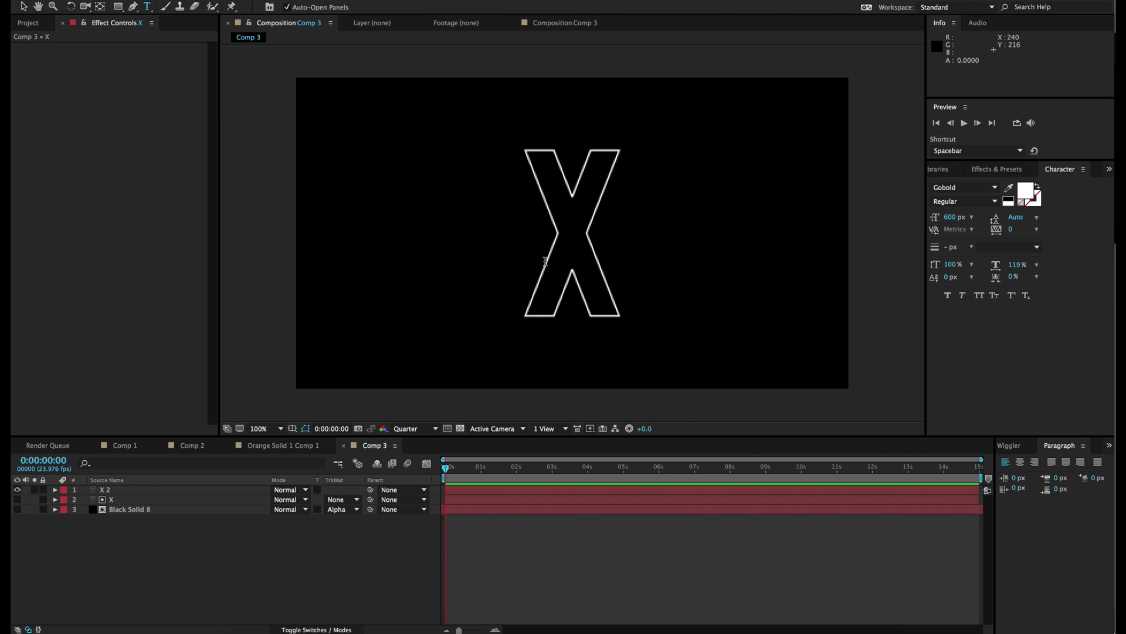
- Add a 'stu' text layer in basic title font at 180 px, left of the X
{"action": "left_click", "coordinate": [489, 247]}
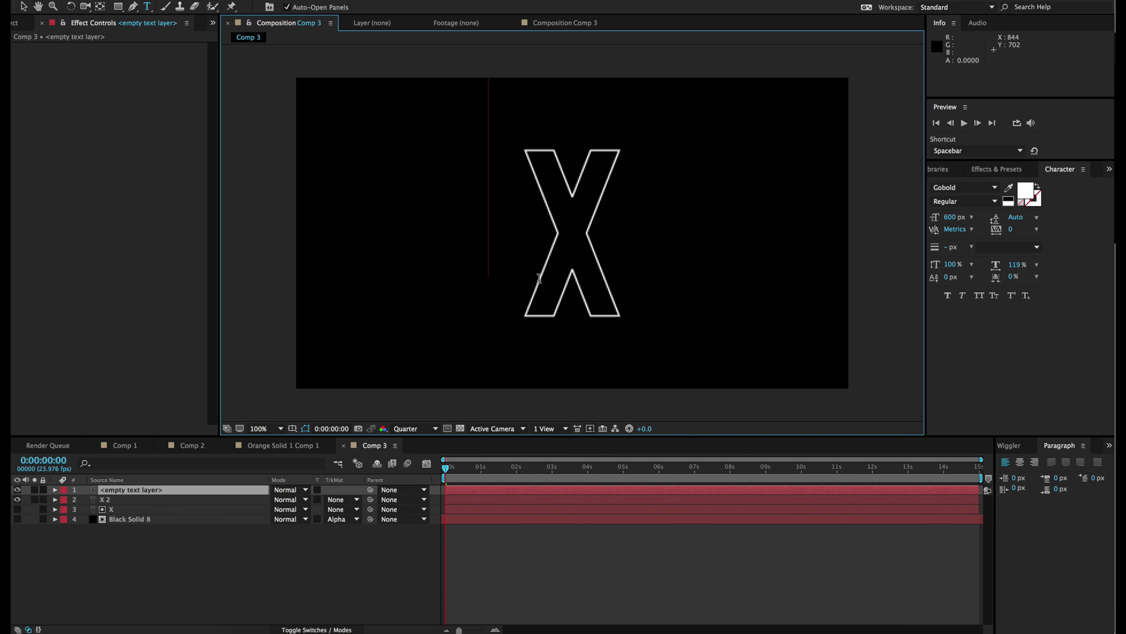
{"action": "type", "text": "stu"}
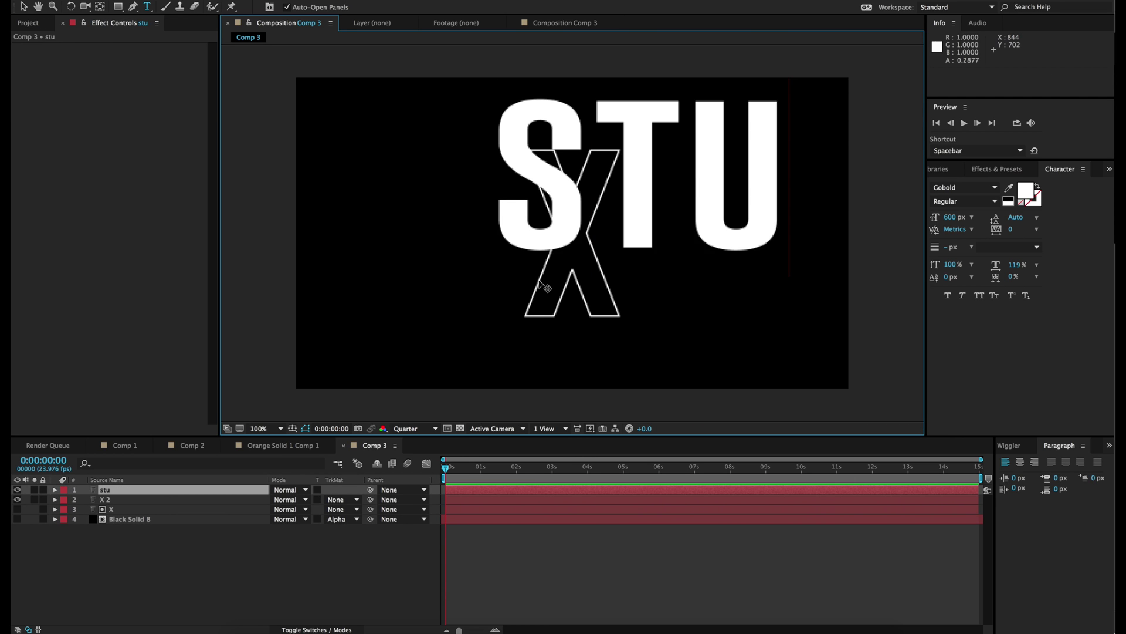
{"action": "key", "text": "super+a"}
{"action": "left_click", "coordinate": [966, 186]}
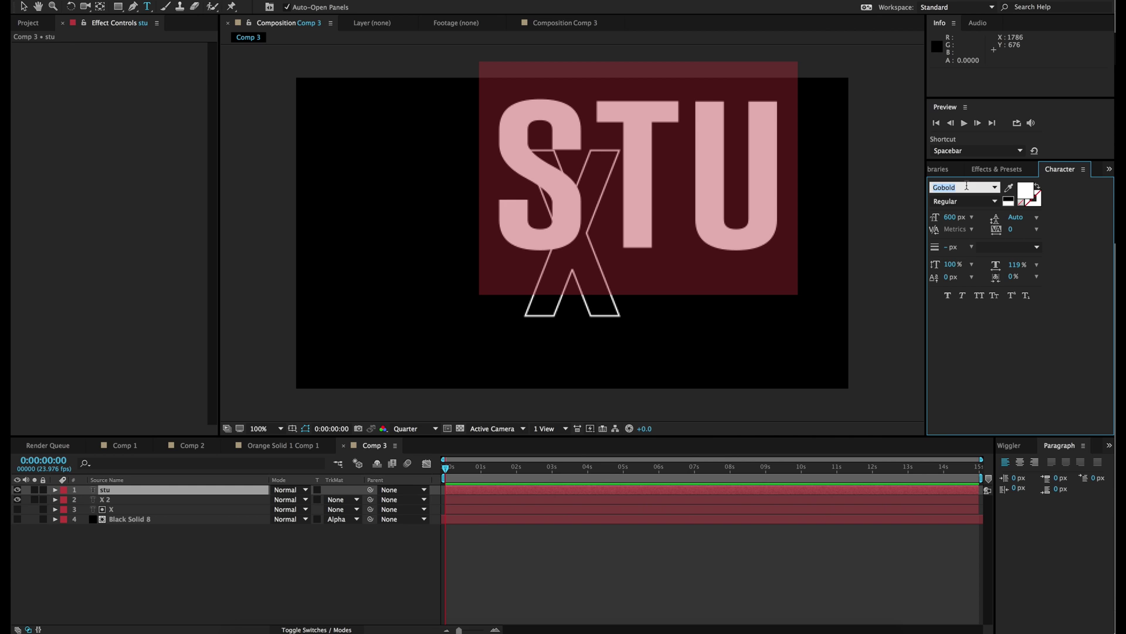
{"action": "type", "text": "basic title font"}
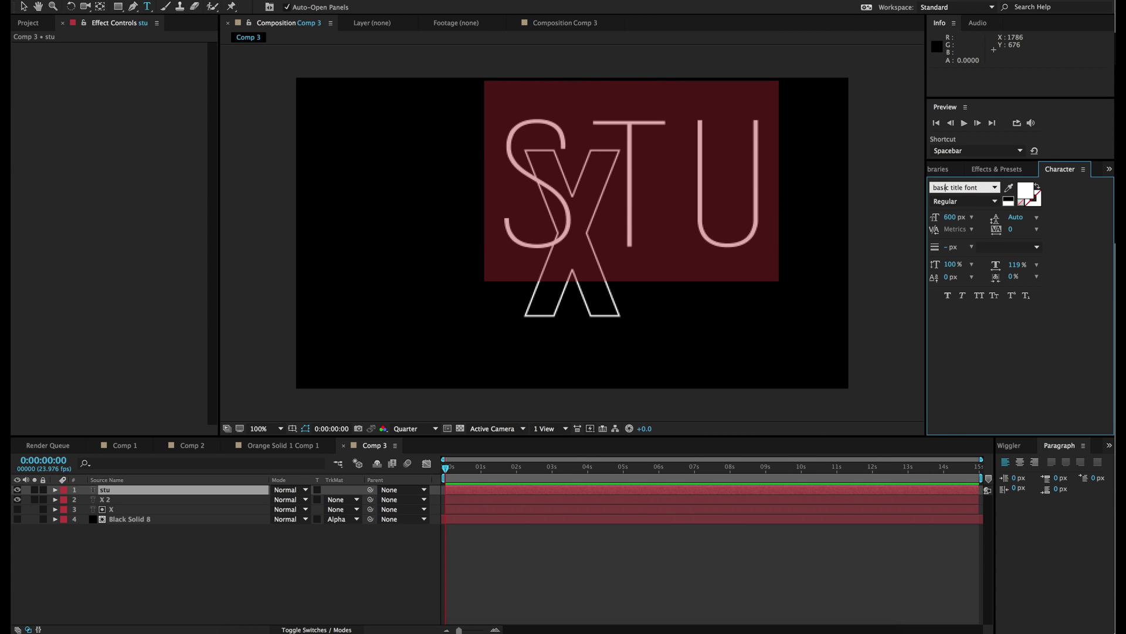
{"action": "key", "text": "Return"}
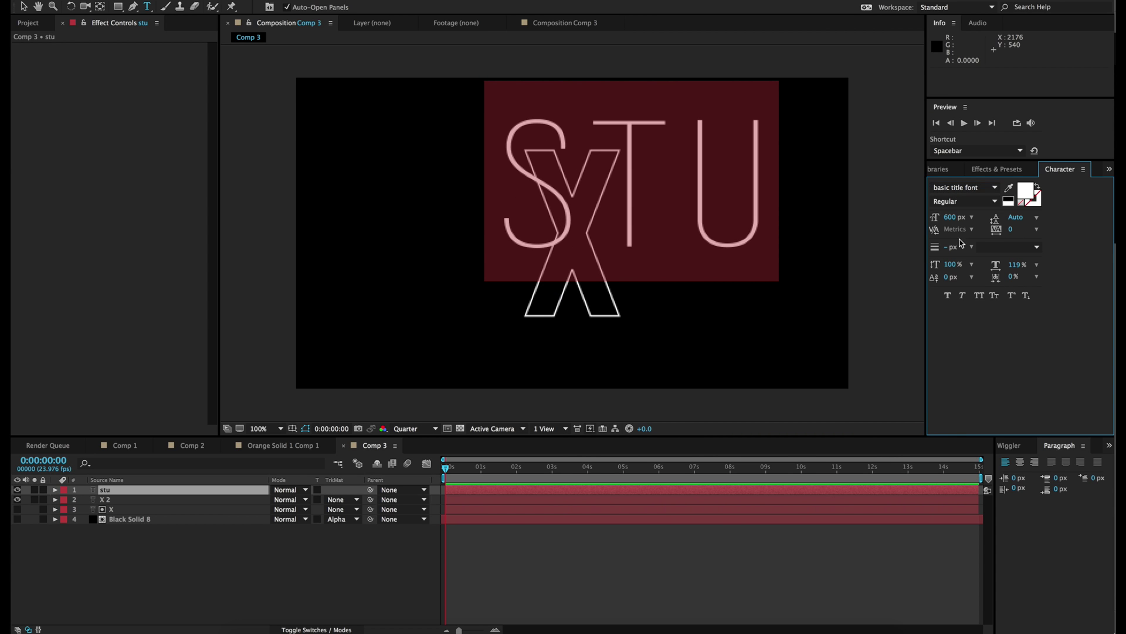
{"action": "left_click", "coordinate": [952, 217]}
{"action": "type", "text": "180"}
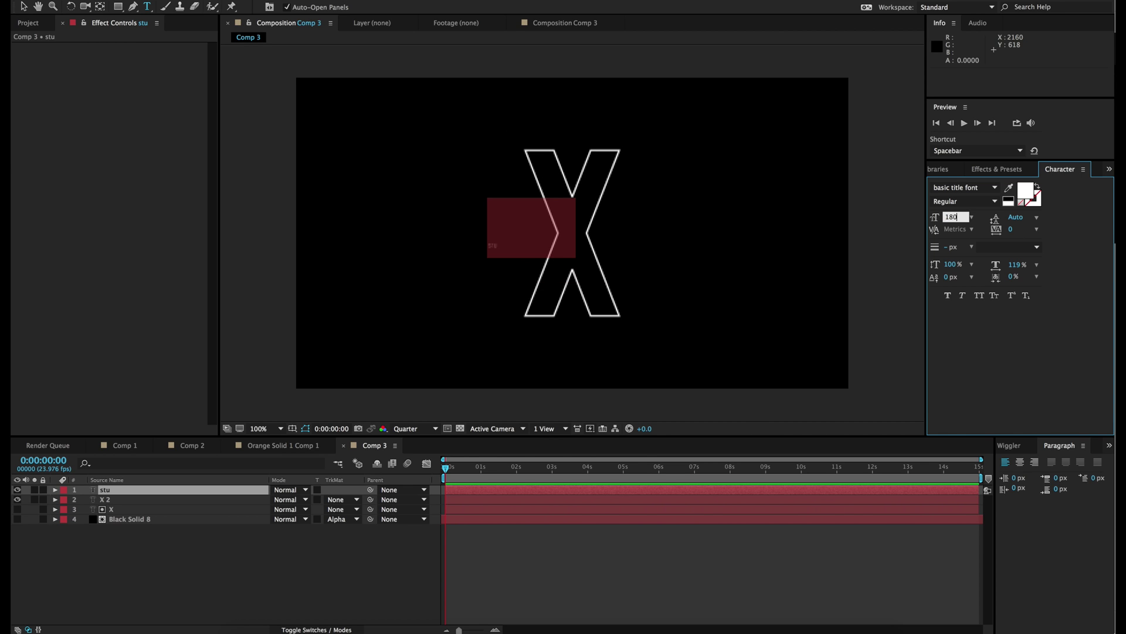
{"action": "key", "text": "Return"}
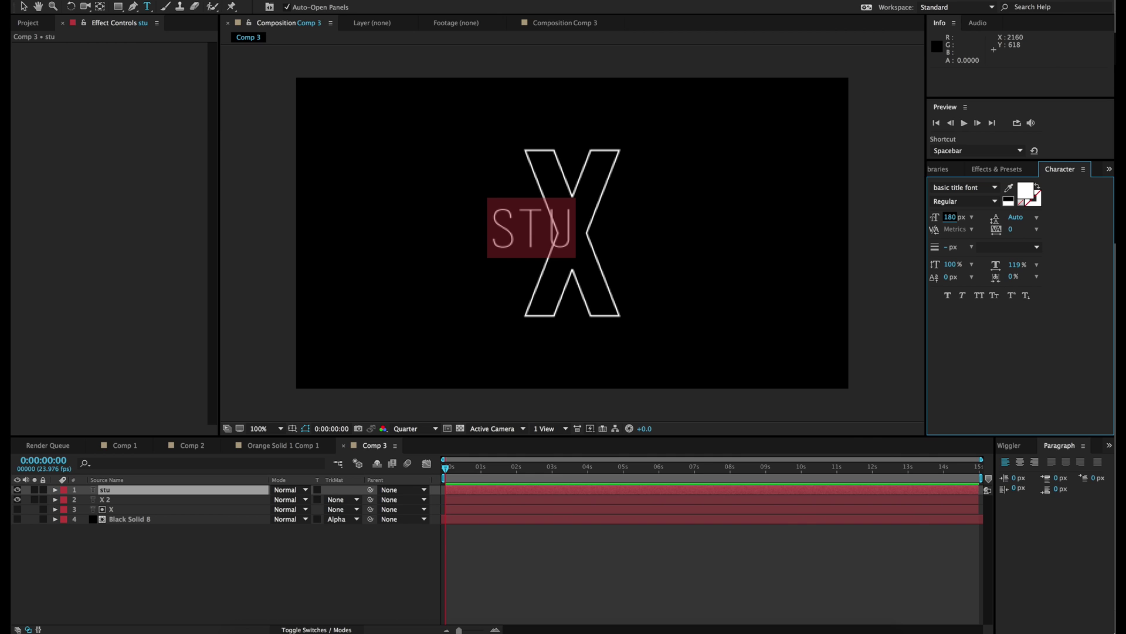
{"action": "left_click", "coordinate": [23, 7]}
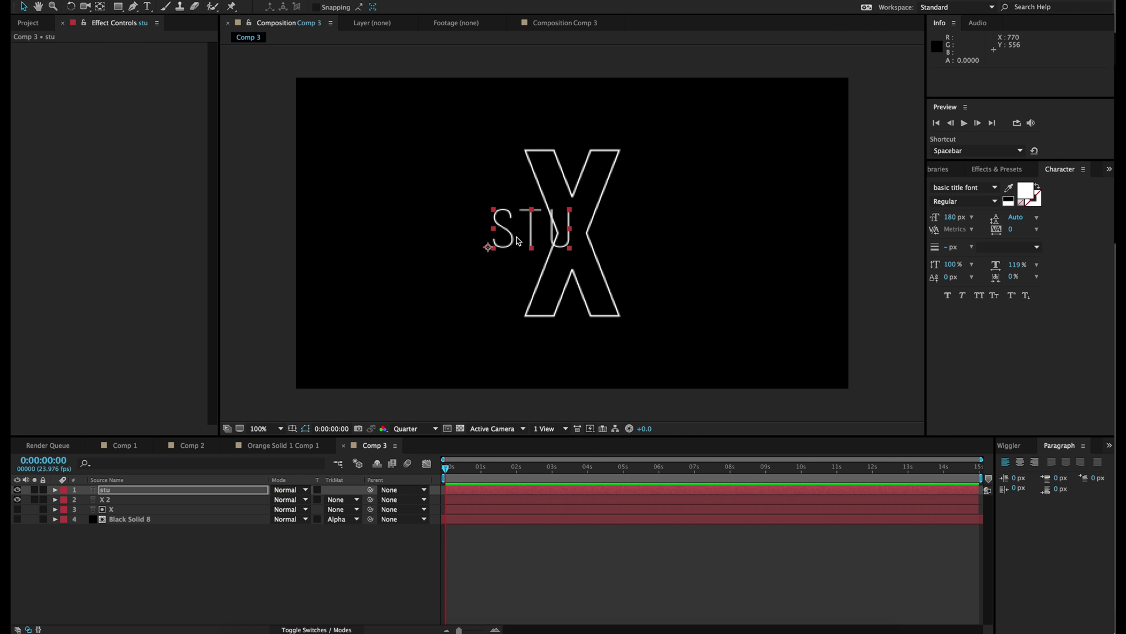
{"action": "left_click_drag", "start_coordinate": [518, 241], "coordinate": [497, 246]}
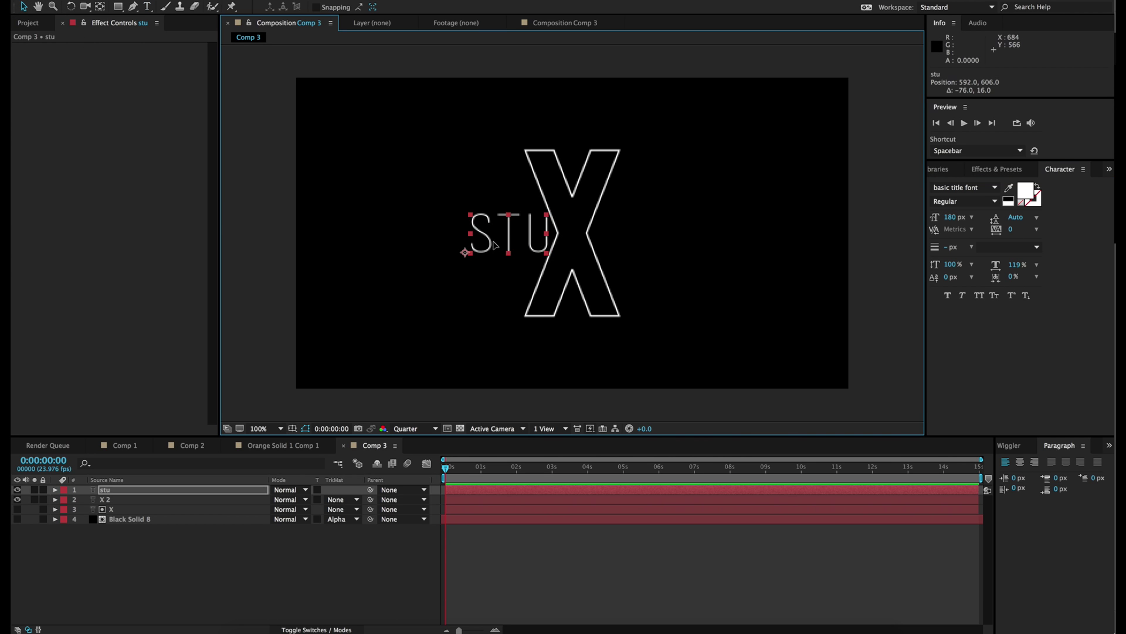
- Extend the text to 'studio' and nudge it slightly left
{"action": "double_click", "coordinate": [109, 495]}
{"action": "type", "text": "dio"}
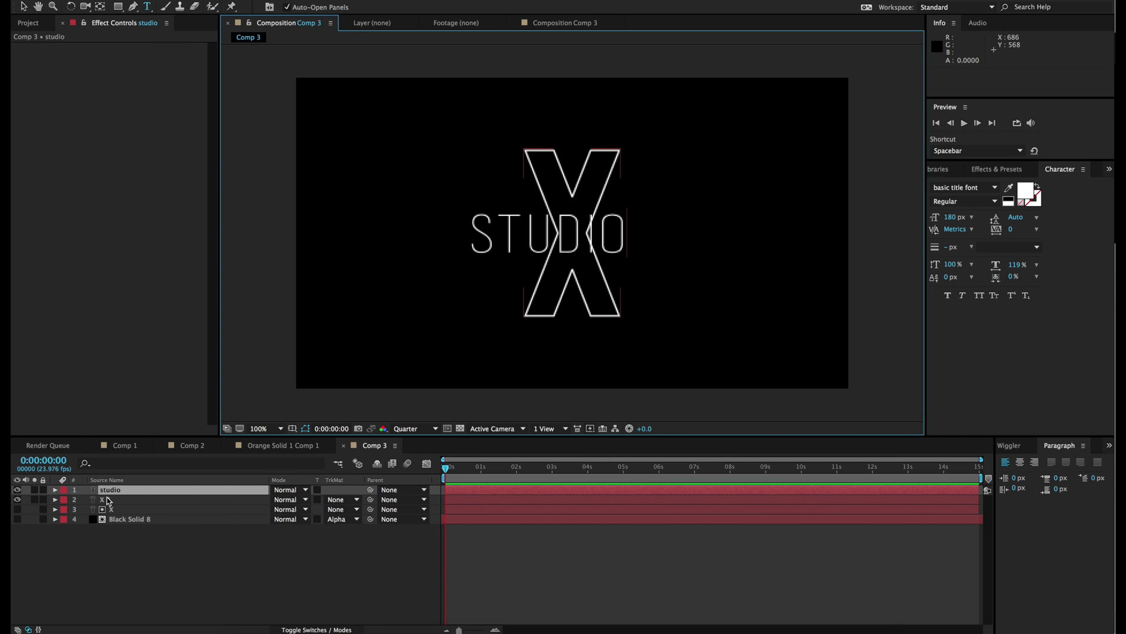
{"action": "left_click", "coordinate": [20, 9]}
{"action": "left_click_drag", "start_coordinate": [537, 238], "coordinate": [532, 240]}
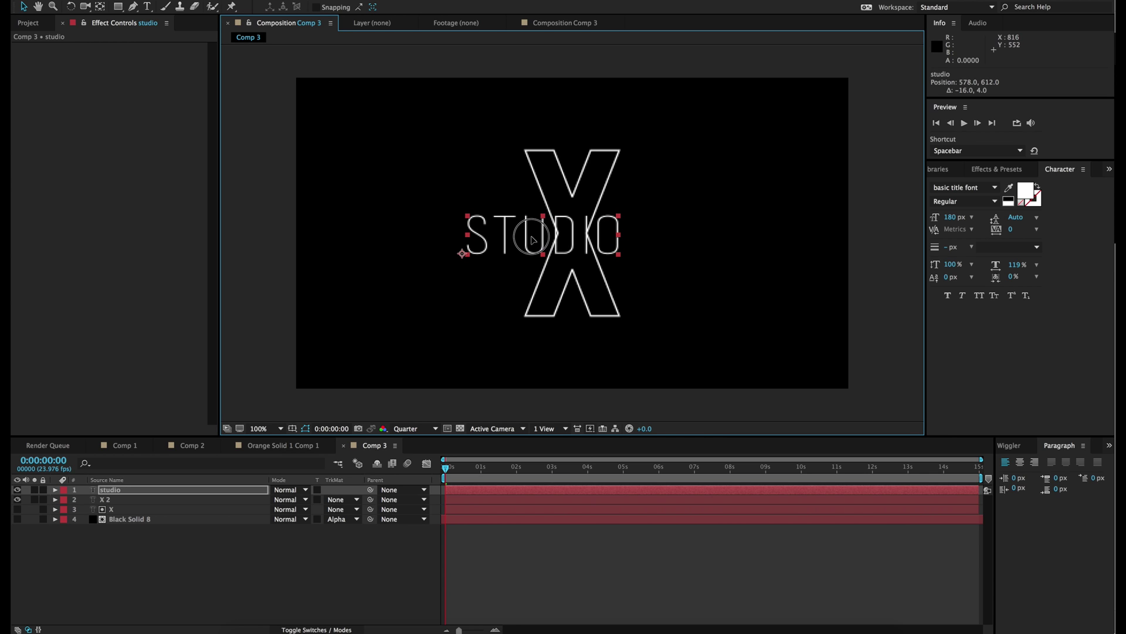
- Duplicate the studio layer and trim the original down to STU
{"action": "left_click", "coordinate": [119, 491]}
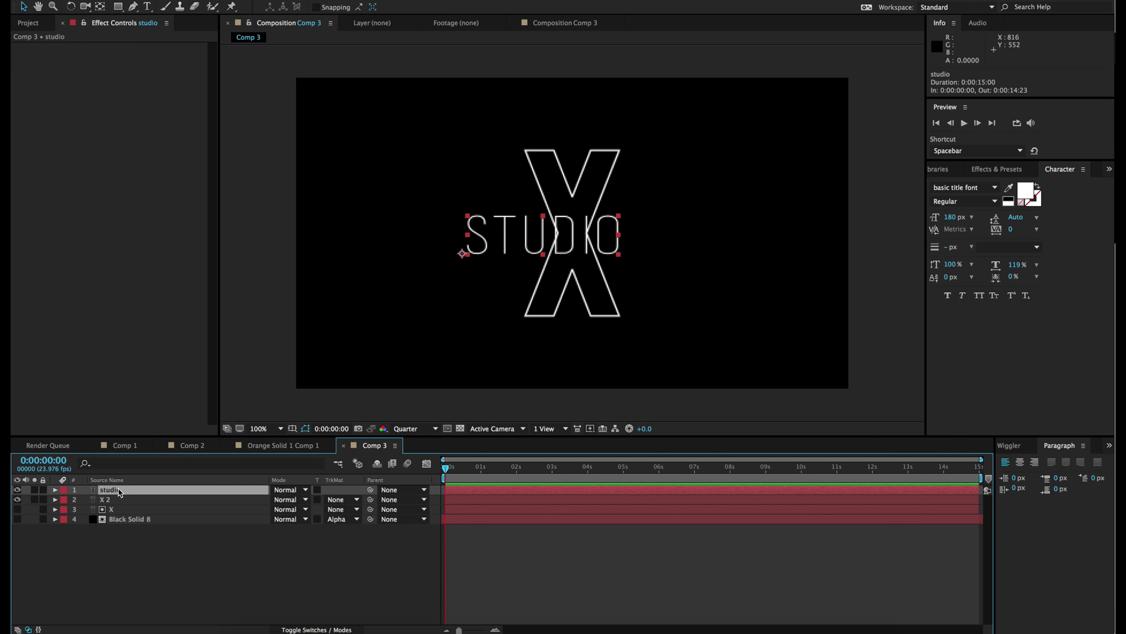
{"action": "key", "text": "ctrl+d"}
{"action": "key", "text": "ctrl+Down"}
{"action": "double_click", "coordinate": [579, 241]}
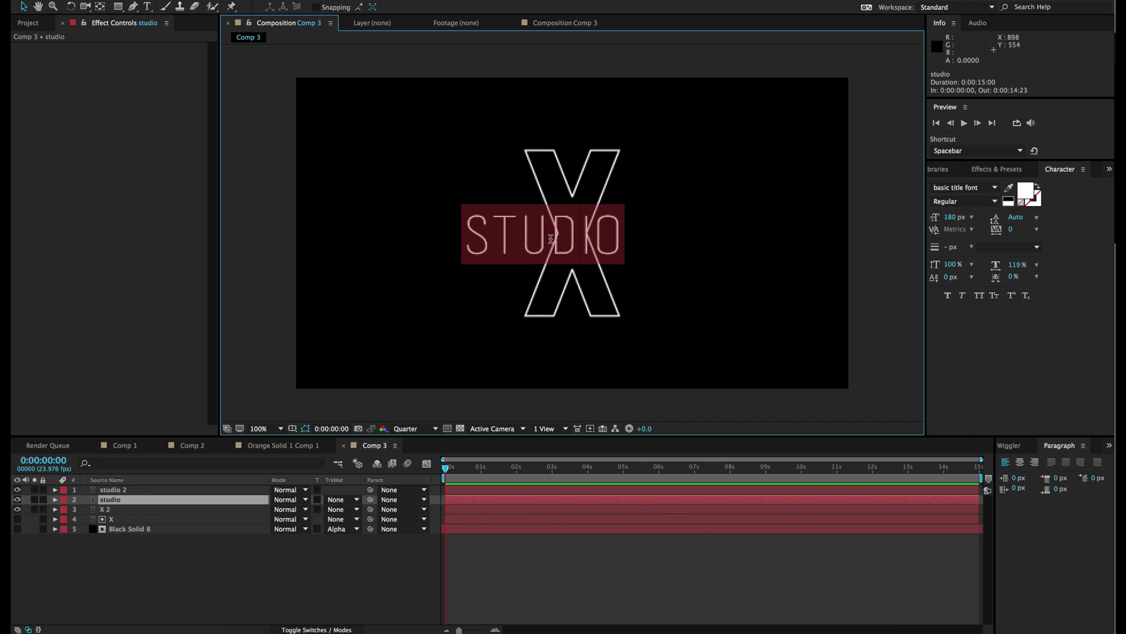
{"action": "left_click_drag", "start_coordinate": [550, 240], "coordinate": [622, 238]}
{"action": "key", "text": "BackSpace"}
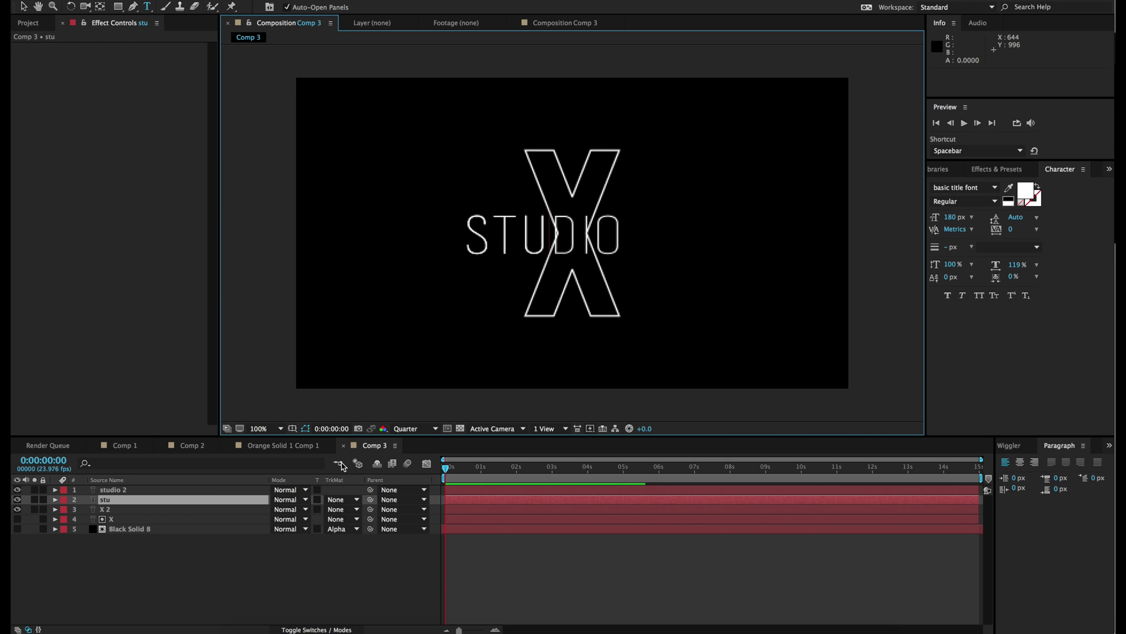
- Trim the duplicate to DIO and move it right of the X
{"action": "left_click", "coordinate": [125, 489]}
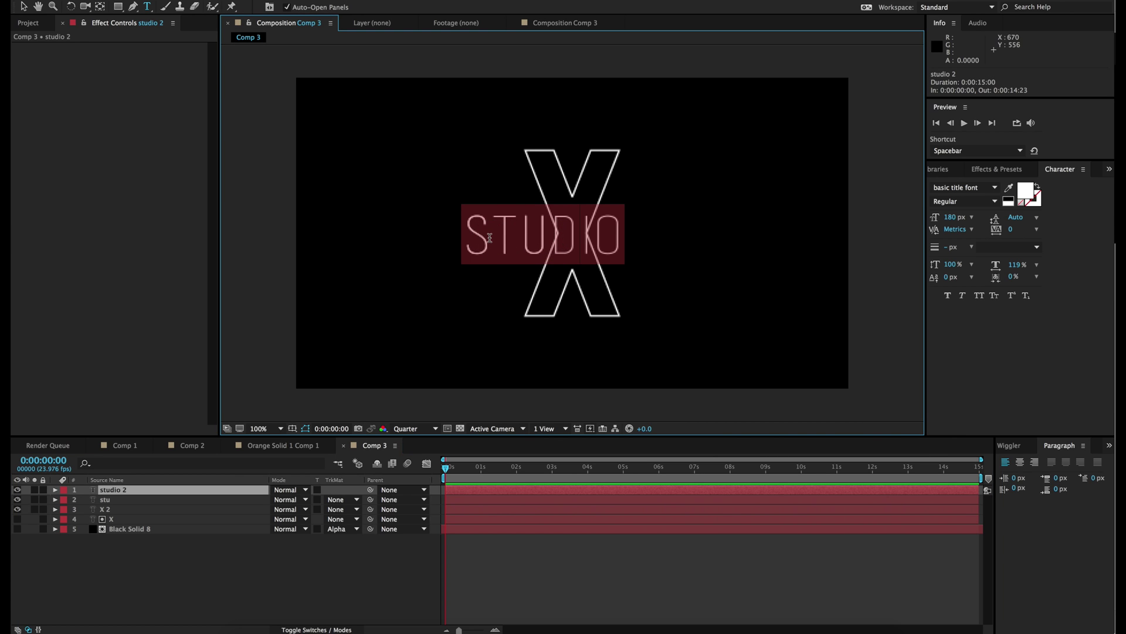
{"action": "left_click_drag", "start_coordinate": [549, 237], "coordinate": [461, 237]}
{"action": "key", "text": "BackSpace"}
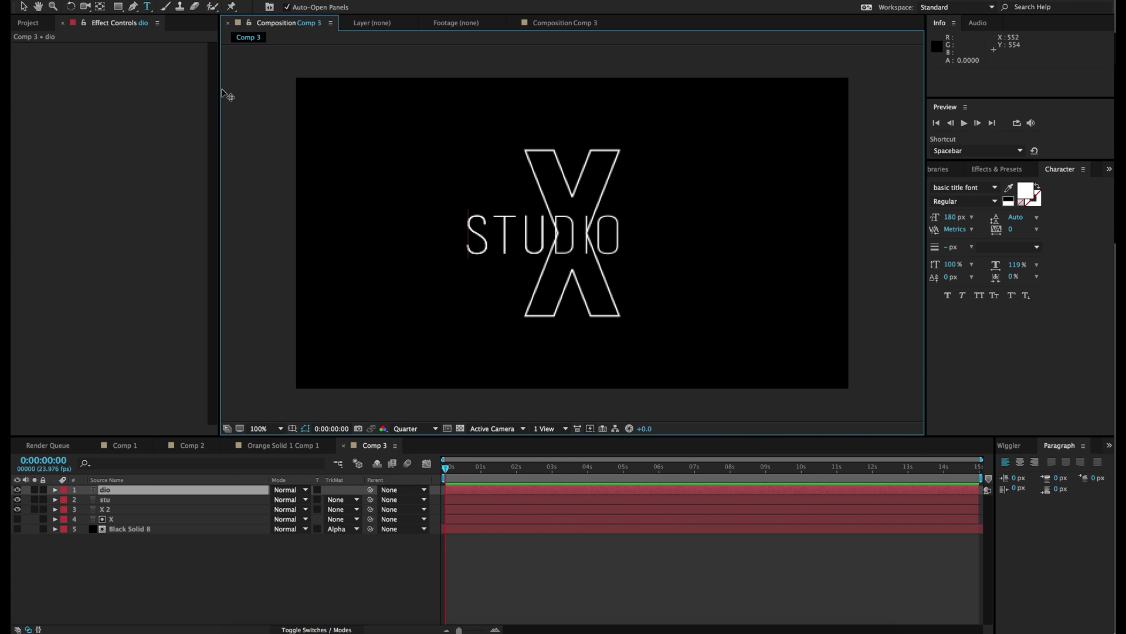
{"action": "key", "text": "Escape"}
{"action": "left_click_drag", "start_coordinate": [523, 230], "coordinate": [642, 233]}
{"action": "left_click", "coordinate": [487, 568]}
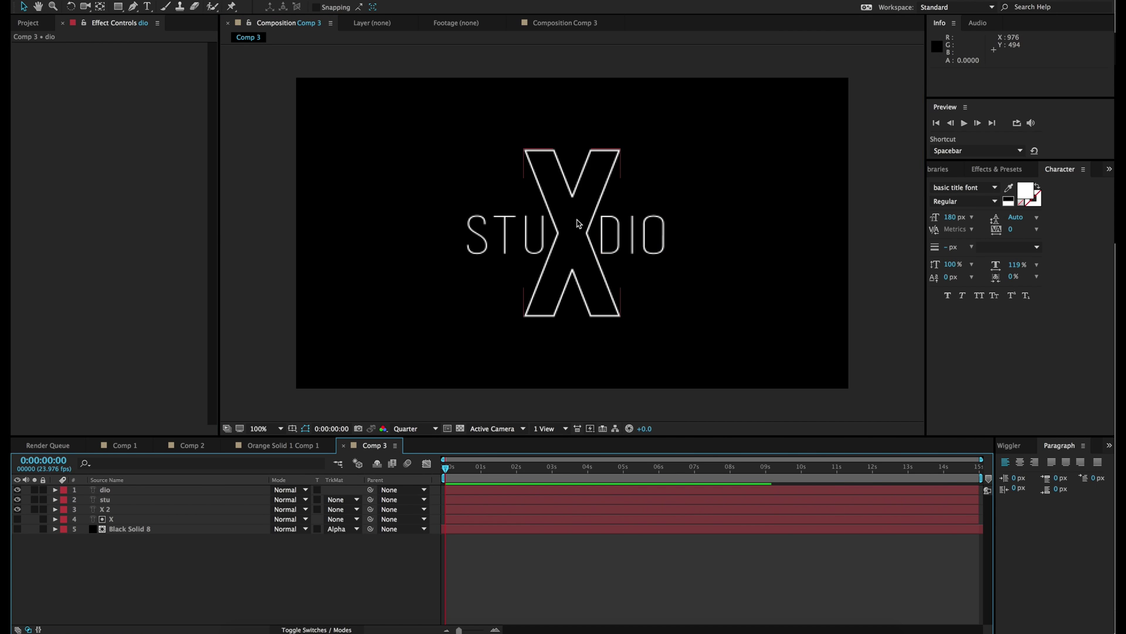
- At 200% zoom, kern the D–I pair in DIO to -40
{"action": "key", "text": "period"}
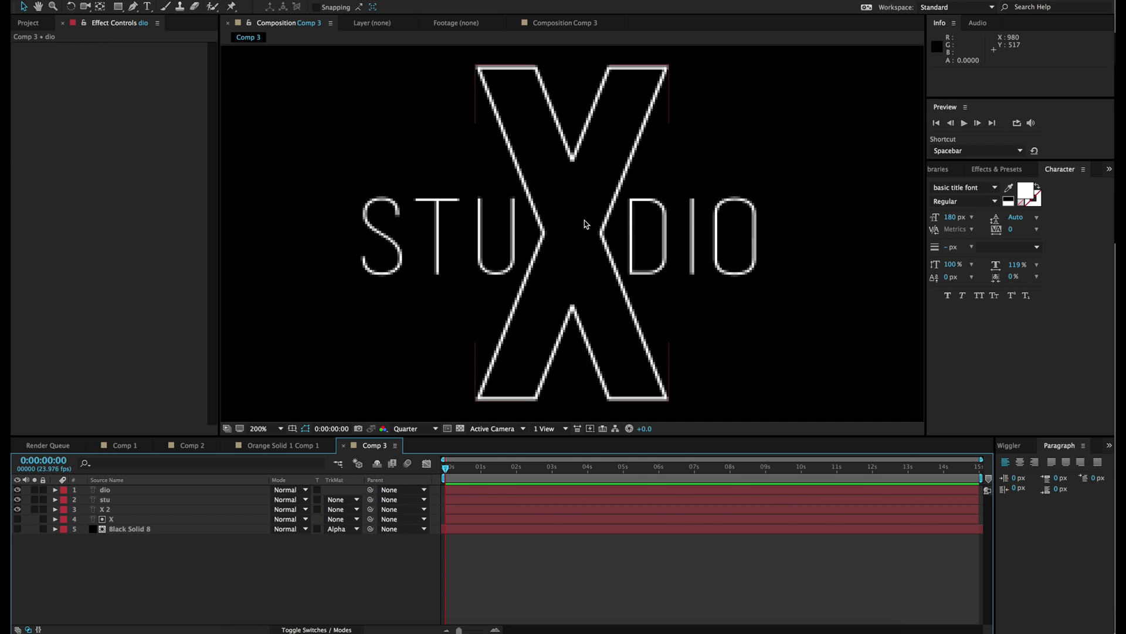
{"action": "left_click", "coordinate": [675, 251]}
{"action": "double_click", "coordinate": [682, 249]}
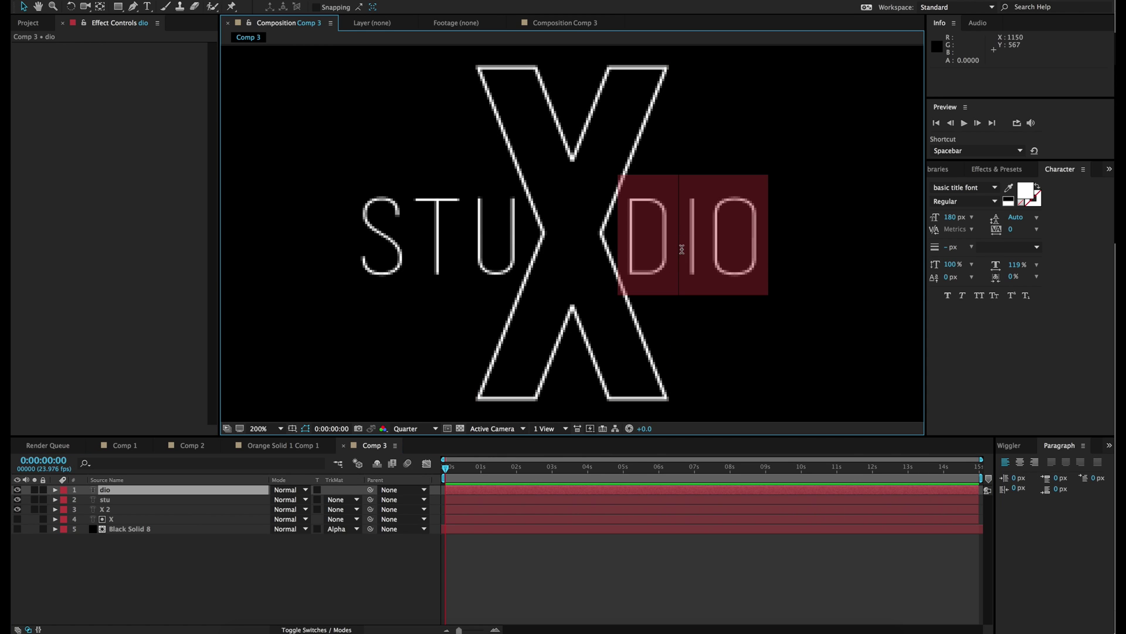
{"action": "left_click", "coordinate": [682, 249]}
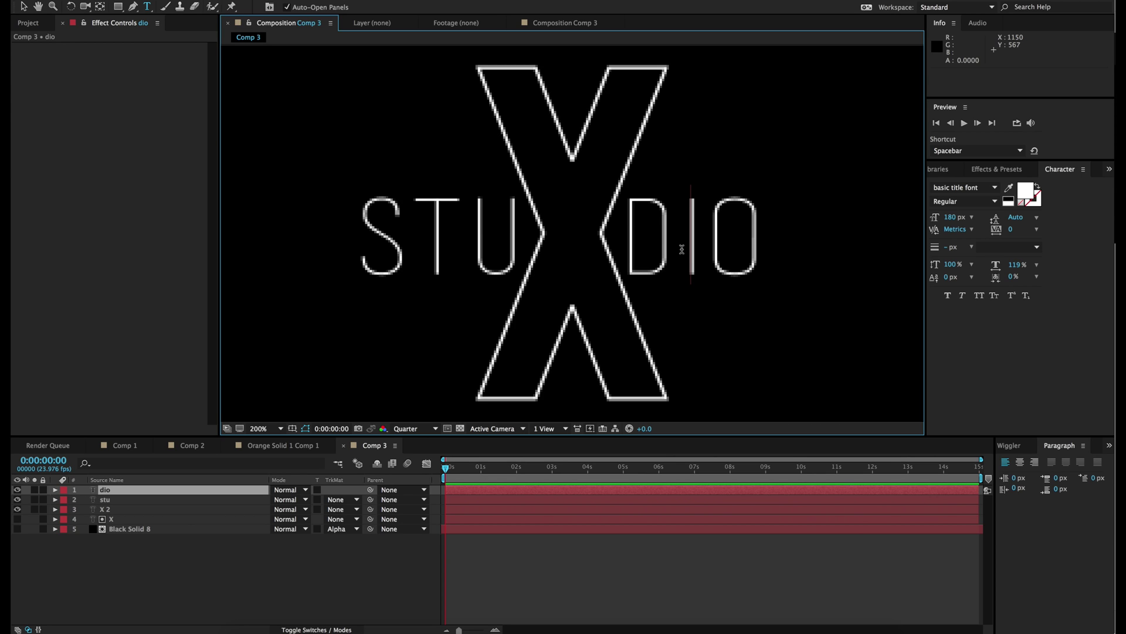
{"action": "key", "text": "alt+Left"}
{"action": "key", "text": "alt+Left"}
{"action": "key", "text": "alt+Left"}
{"action": "key", "text": "alt+Left"}
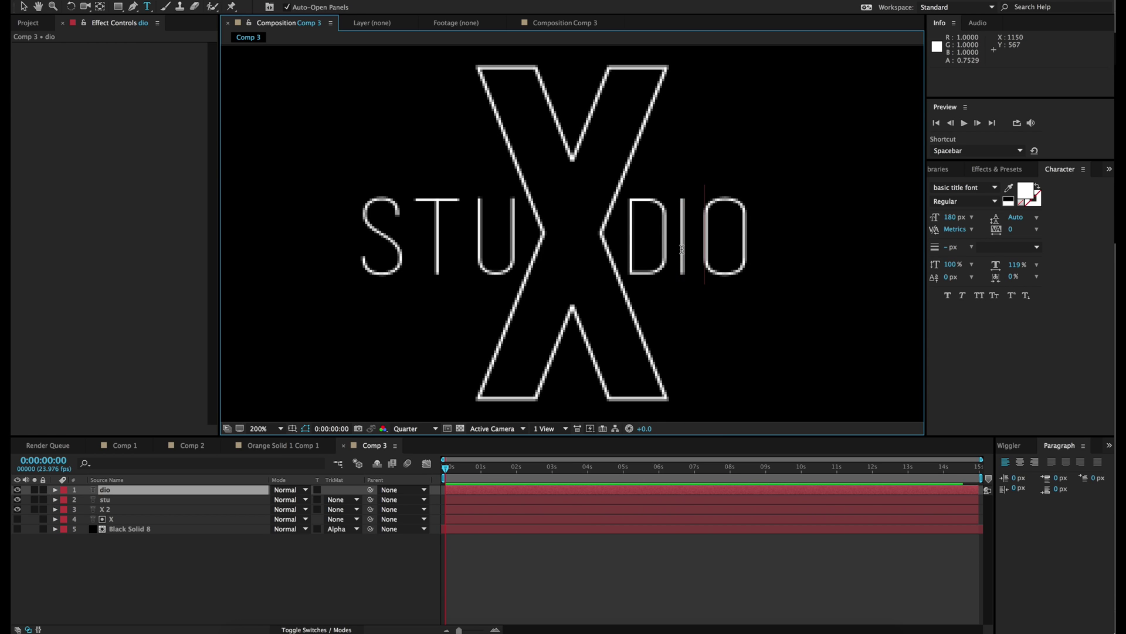
{"action": "key", "text": "alt+Right"}
{"action": "key", "text": "alt+Right"}
- Tighten the S–T and T–U kerning in STU, setting T–U to -60
{"action": "left_click", "coordinate": [105, 499]}
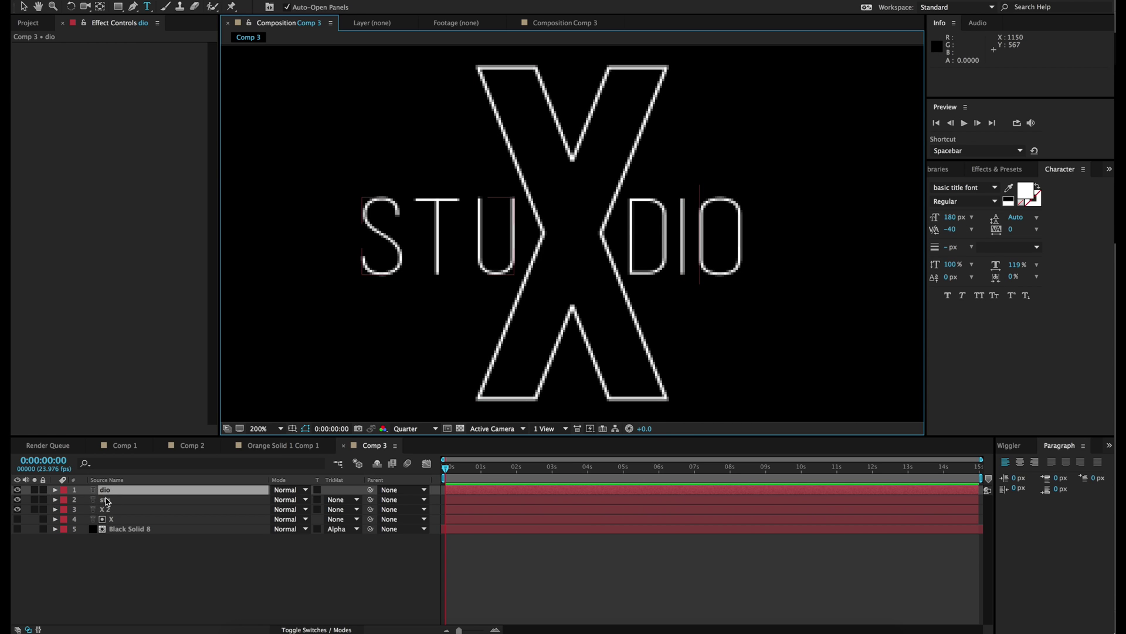
{"action": "left_click", "coordinate": [417, 242]}
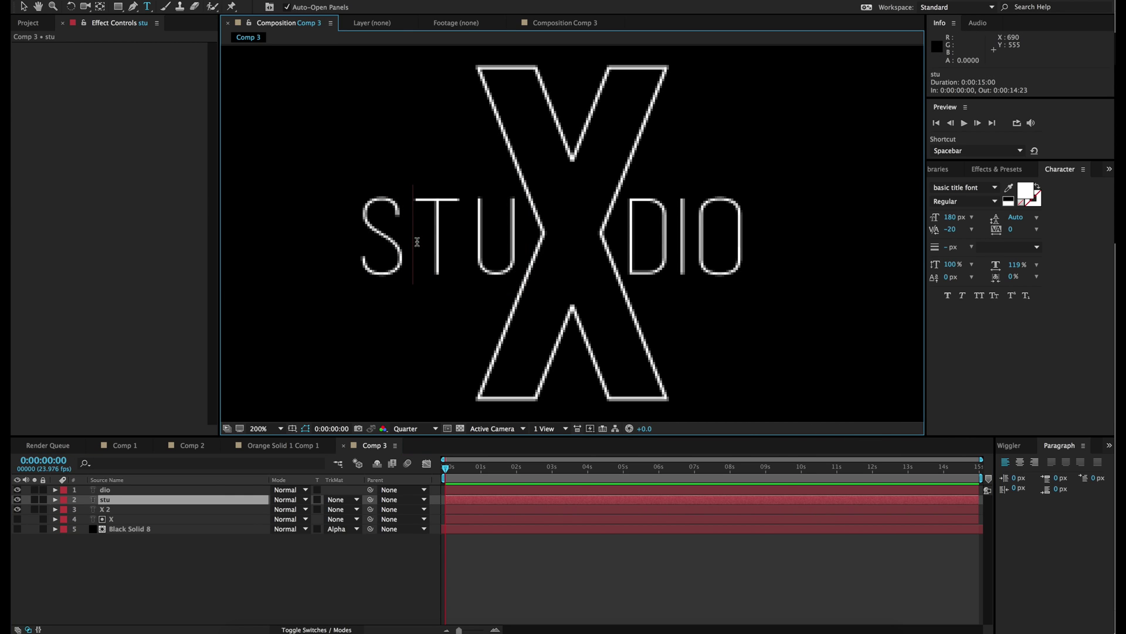
{"action": "key", "text": "alt+Left"}
{"action": "key", "text": "Right"}
{"action": "key", "text": "alt+Left"}
{"action": "key", "text": "alt+Left"}
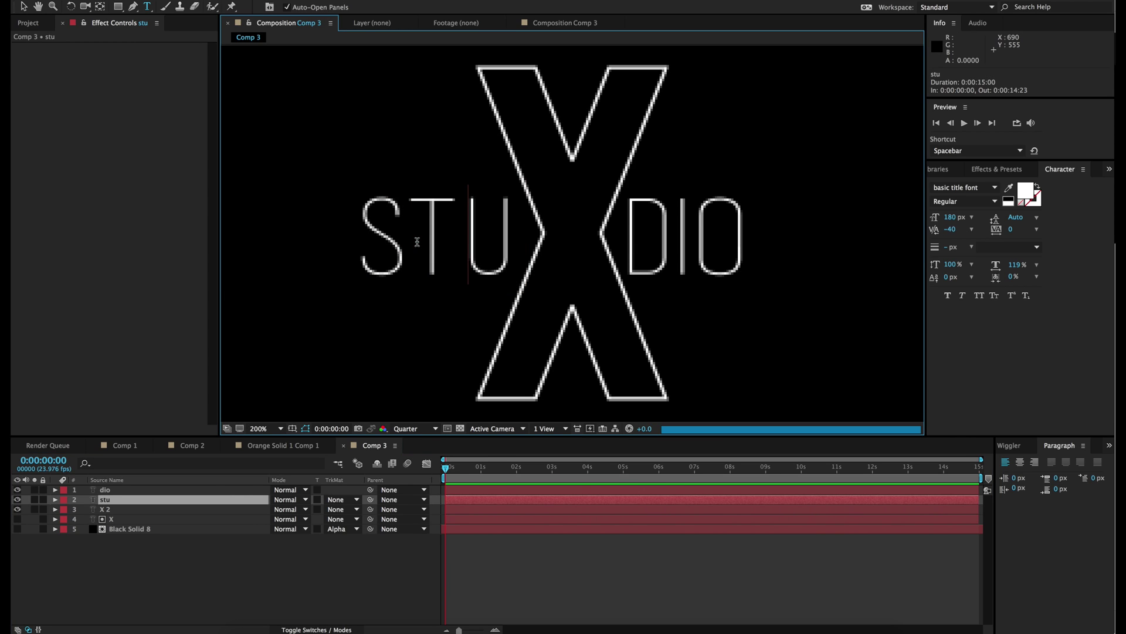
{"action": "key", "text": "alt+Right"}
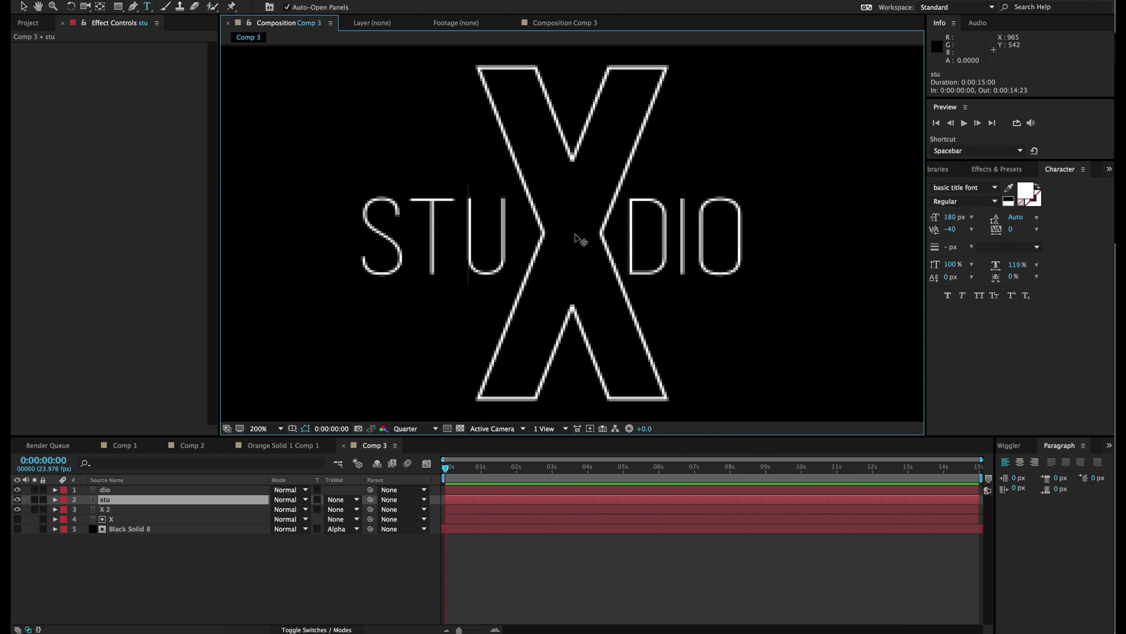
{"action": "key", "text": "alt+Left"}
{"action": "key", "text": "Left"}
- Nudge both the stu and dio layers 10 px right and return to 100% view
{"action": "left_click", "coordinate": [23, 7]}
{"action": "key", "text": "shift+Right"}
{"action": "key", "text": "shift+Right"}
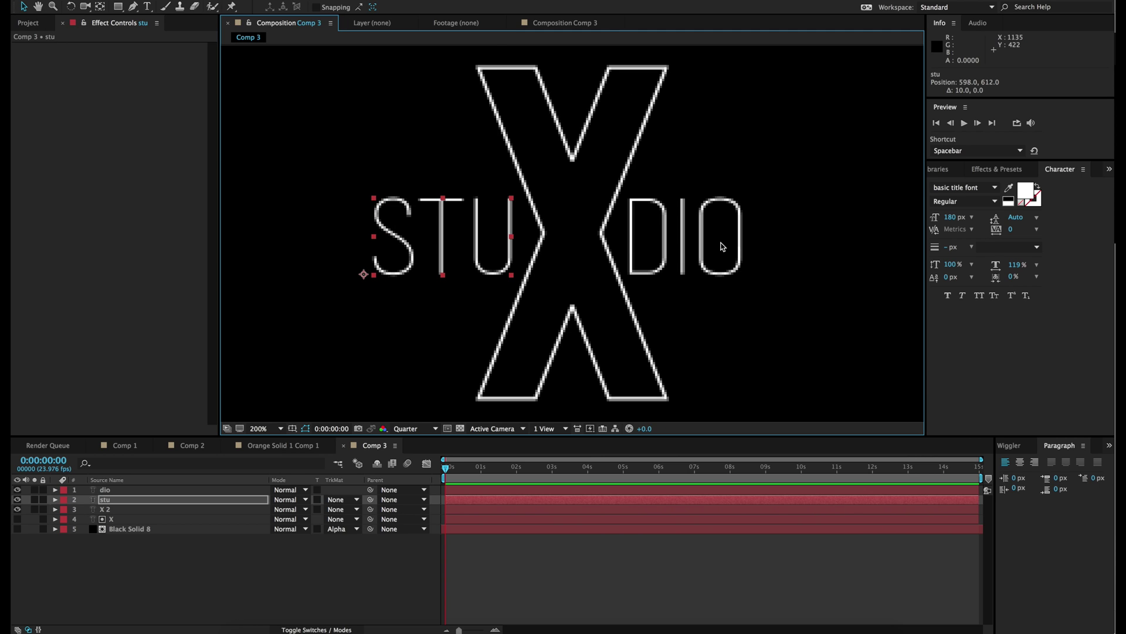
{"action": "left_click", "coordinate": [123, 490]}
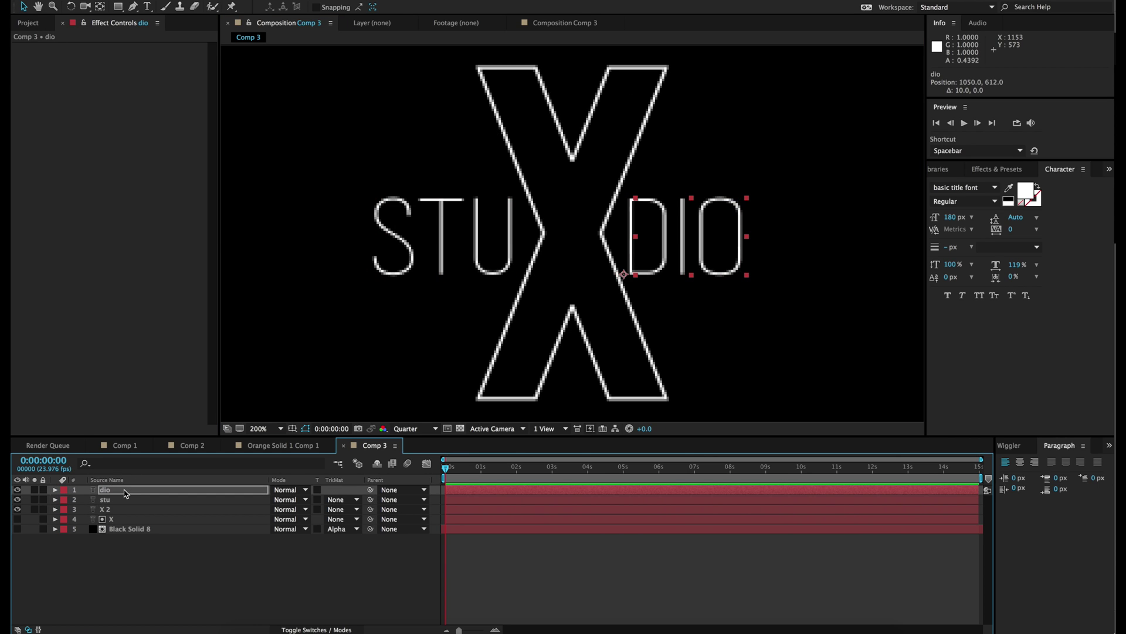
{"action": "key", "text": "shift+Right"}
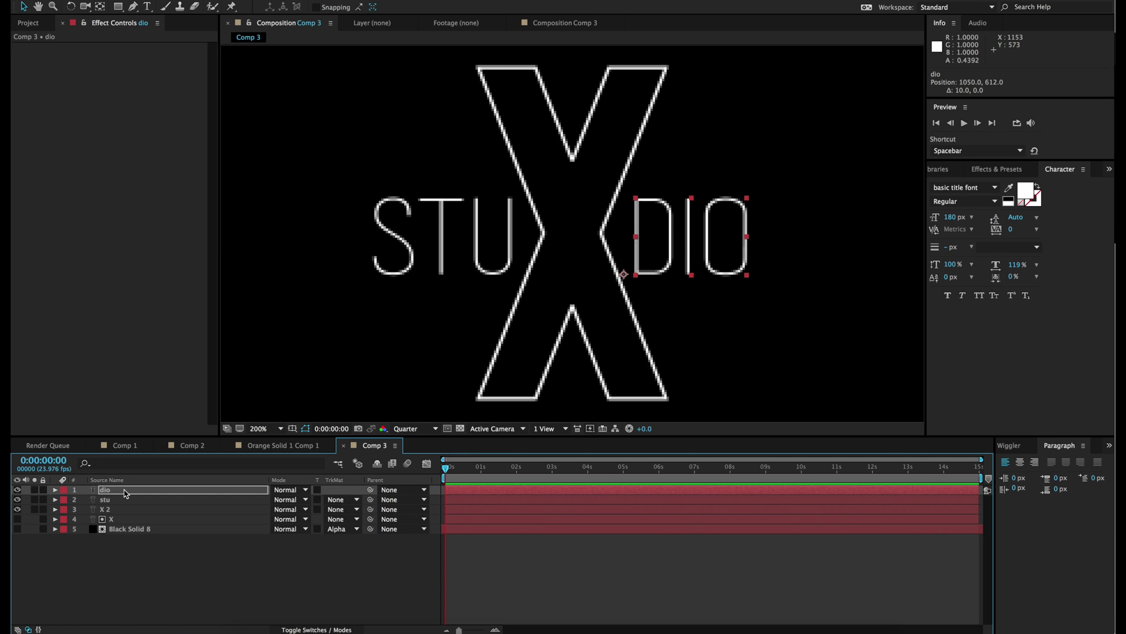
{"action": "left_click", "coordinate": [551, 583]}
{"action": "key", "text": "comma"}
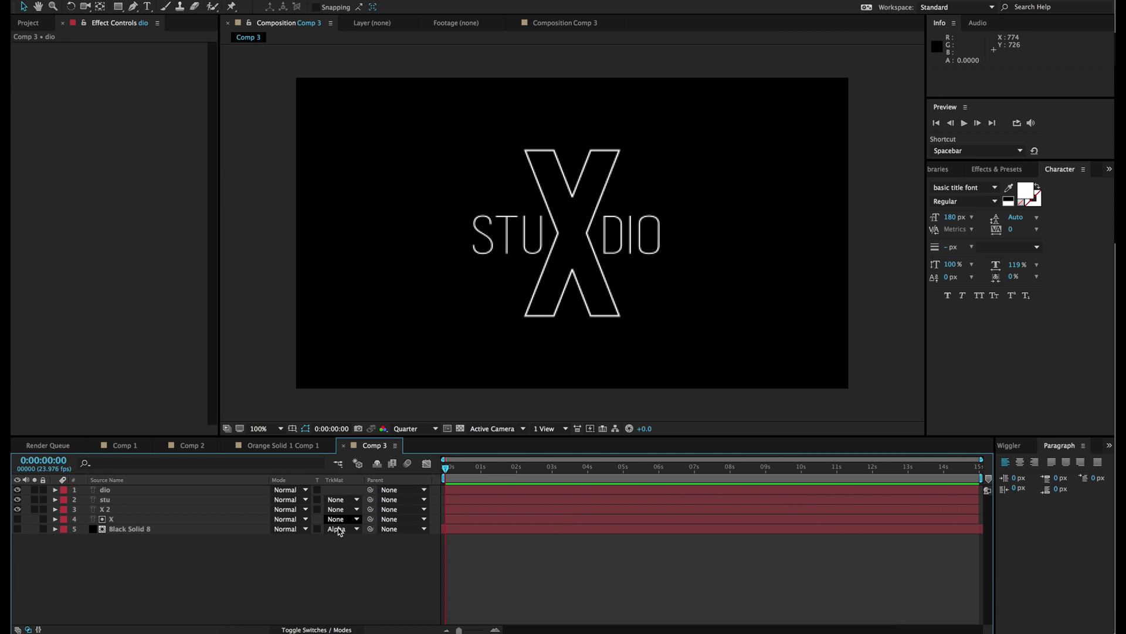
- Turn on the 3D Layer switch for dio, stu, X 2 and X
{"action": "left_click", "coordinate": [316, 630]}
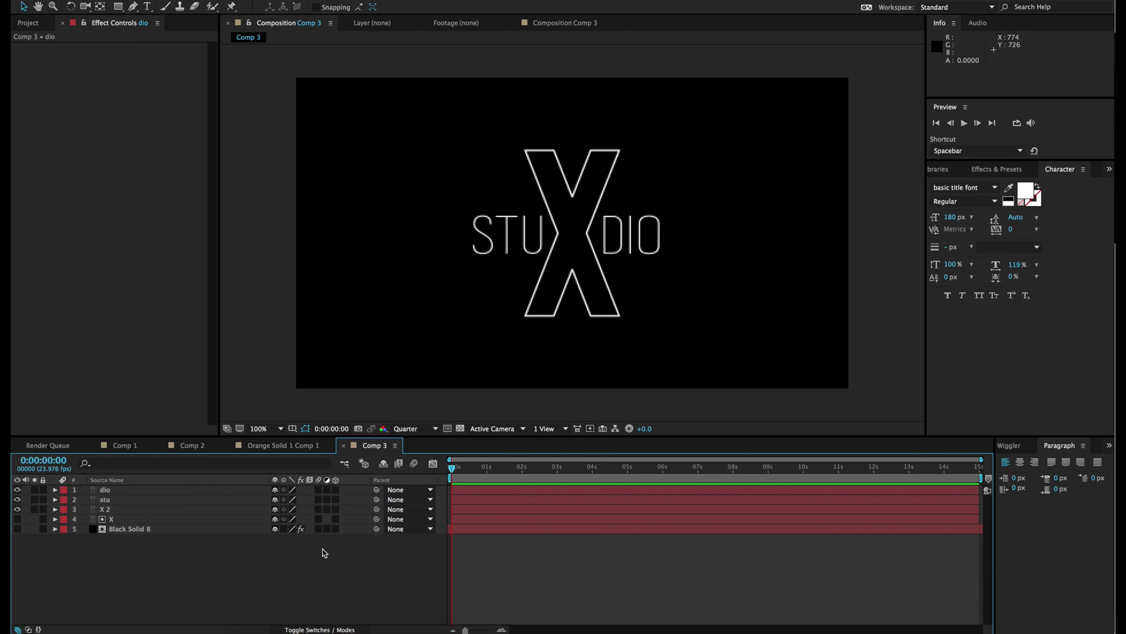
{"action": "left_click", "coordinate": [318, 509]}
{"action": "left_click", "coordinate": [319, 519]}
{"action": "left_click", "coordinate": [319, 490]}
{"action": "left_click", "coordinate": [319, 490]}
{"action": "left_click", "coordinate": [319, 510]}
{"action": "left_click", "coordinate": [319, 518]}
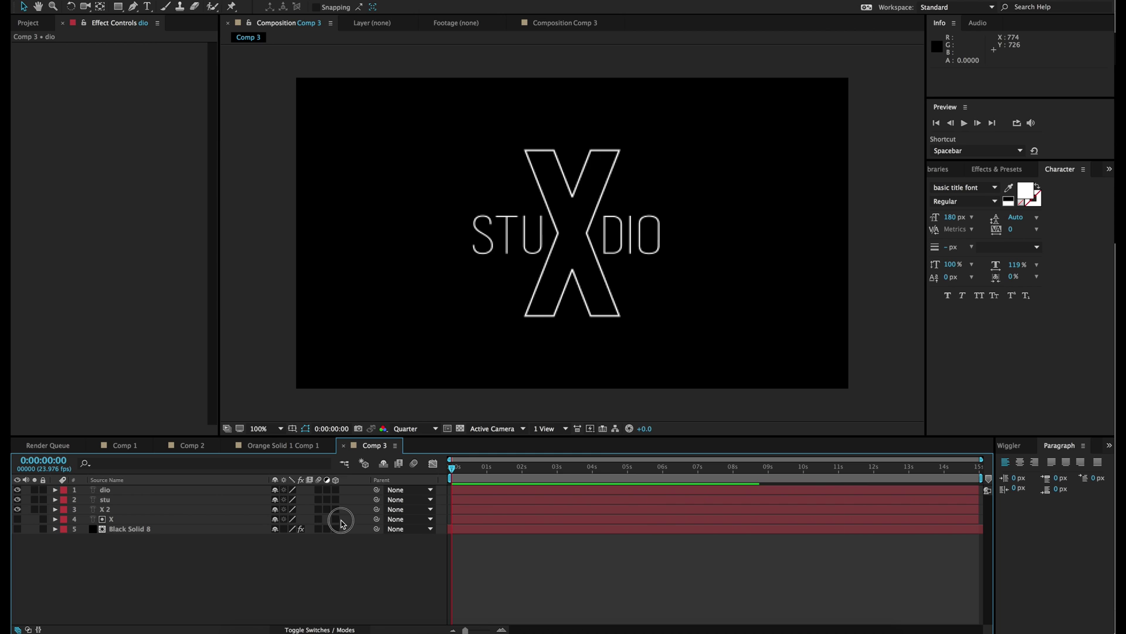
{"action": "left_click_drag", "start_coordinate": [335, 490], "coordinate": [337, 520]}
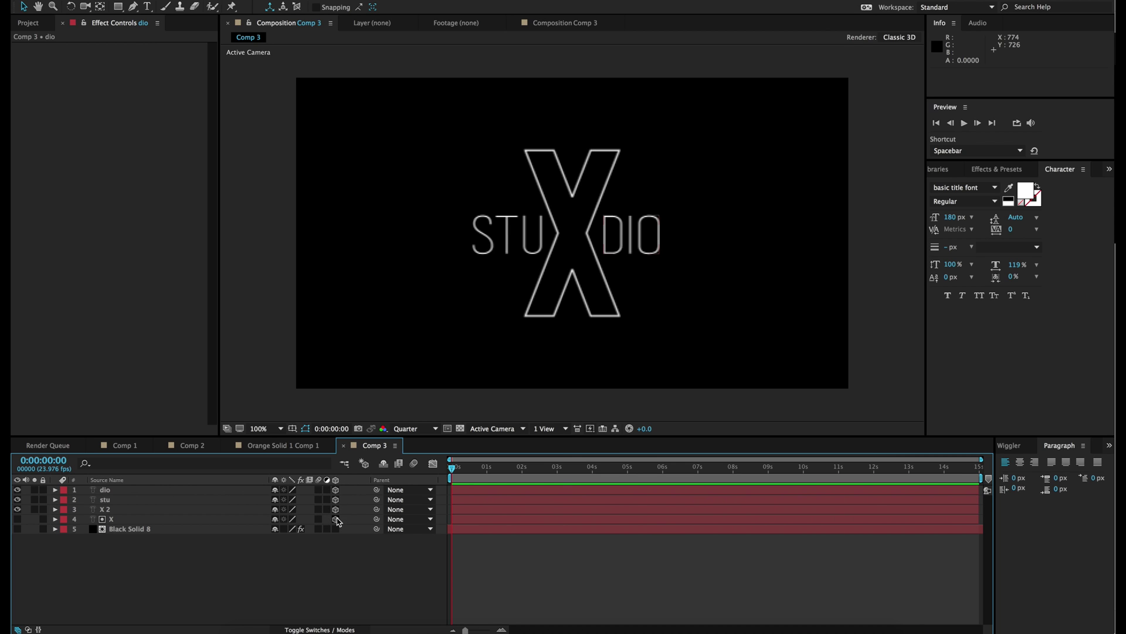
- Add a new camera to Comp 3 with default settings
{"action": "left_click", "coordinate": [234, 1]}
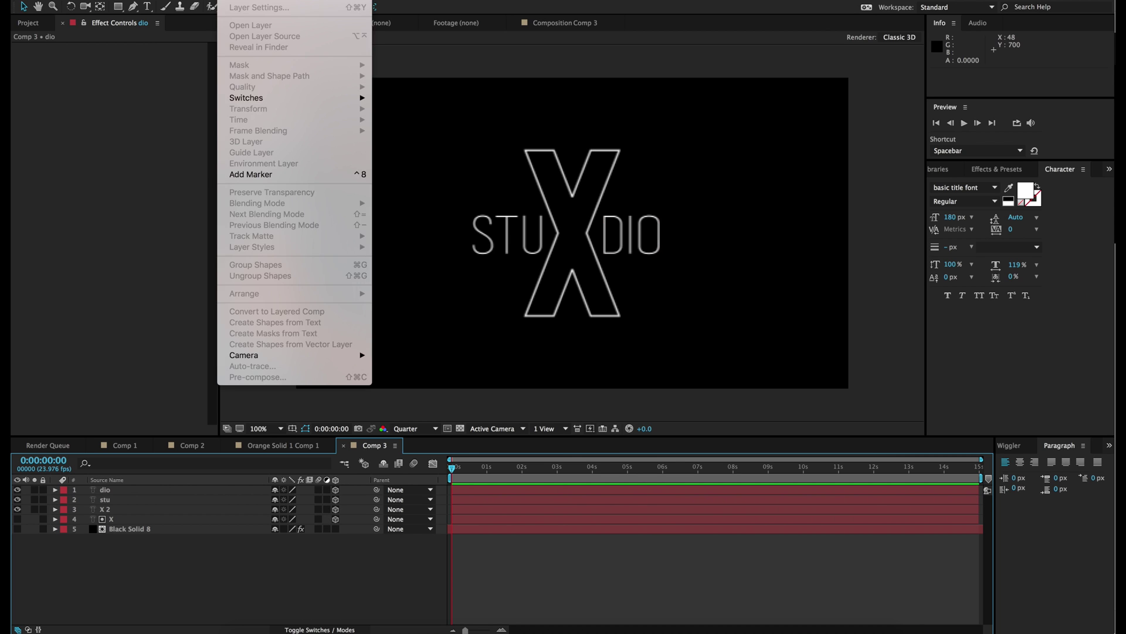
{"action": "mouse_move", "coordinate": [364, 1]}
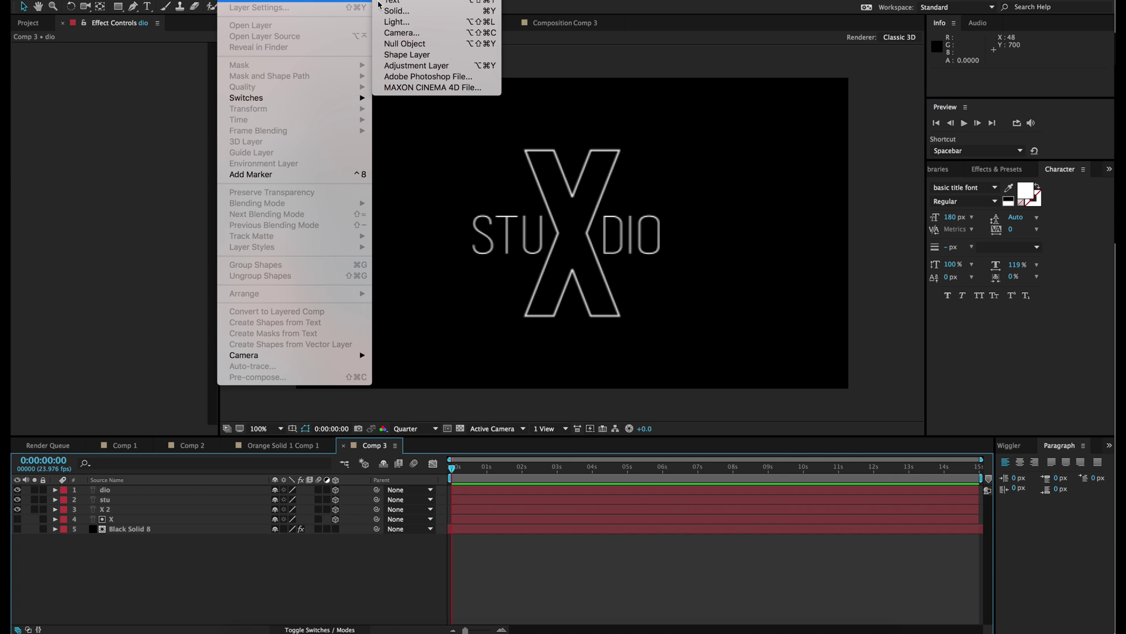
{"action": "left_click", "coordinate": [402, 33]}
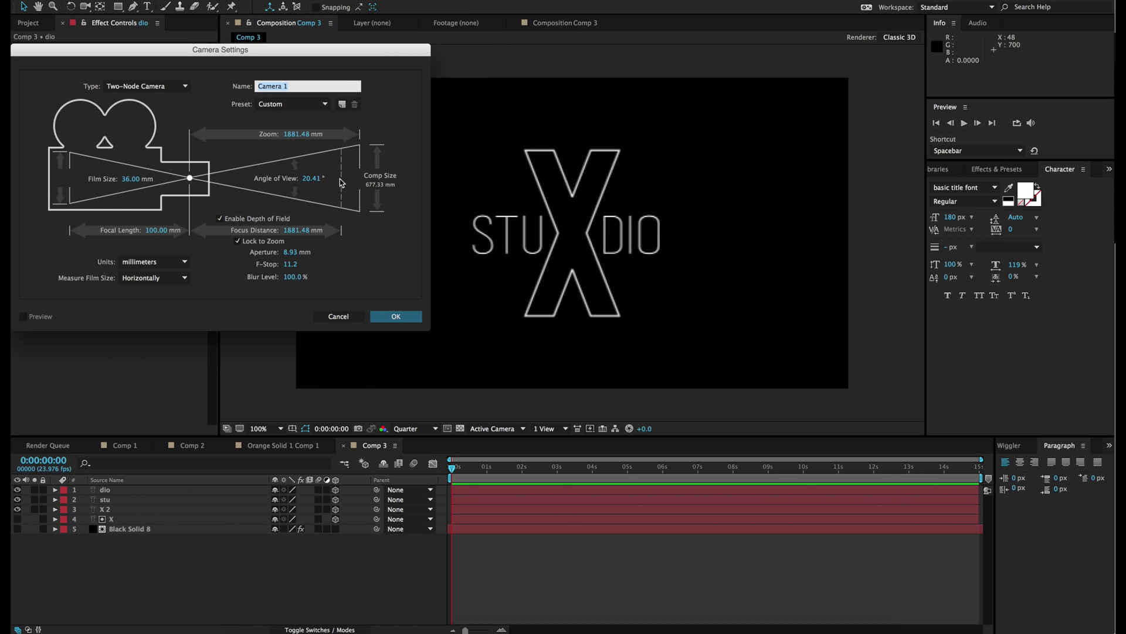
{"action": "left_click", "coordinate": [397, 317]}
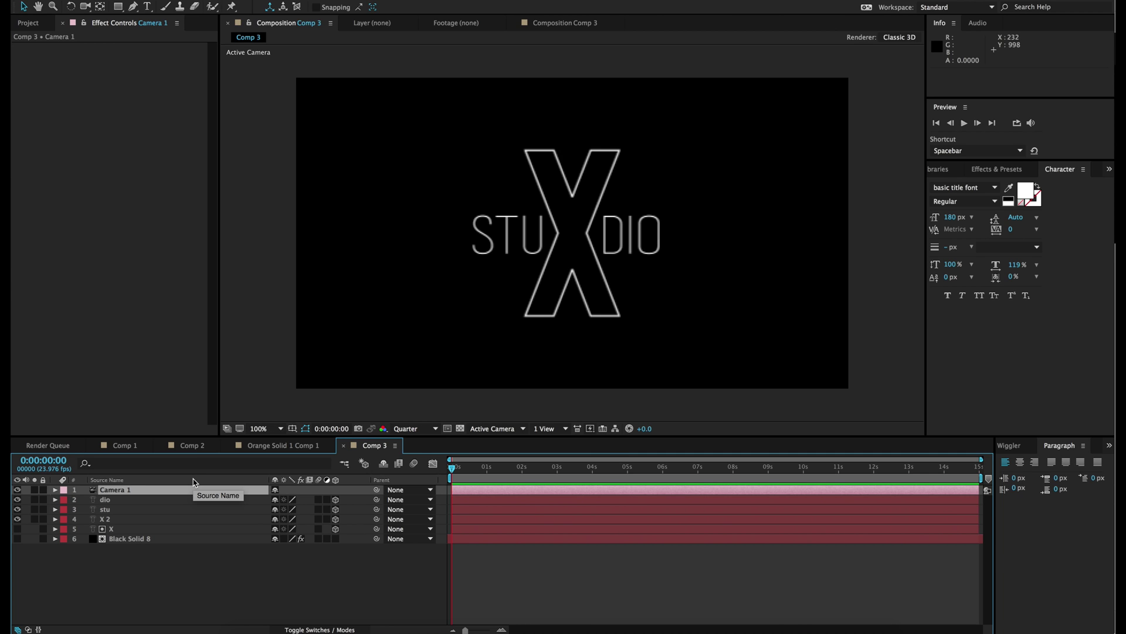
- Set starting keyframes on Camera 1's Position and Z Rotation at 0°
{"action": "key", "text": "p"}
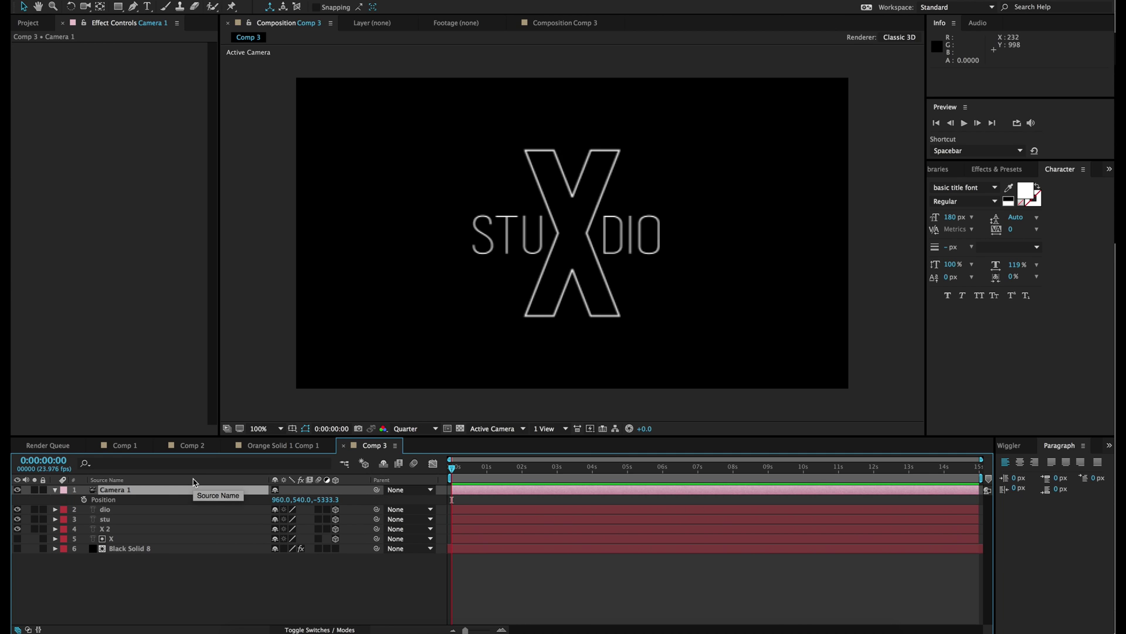
{"action": "left_click", "coordinate": [83, 499]}
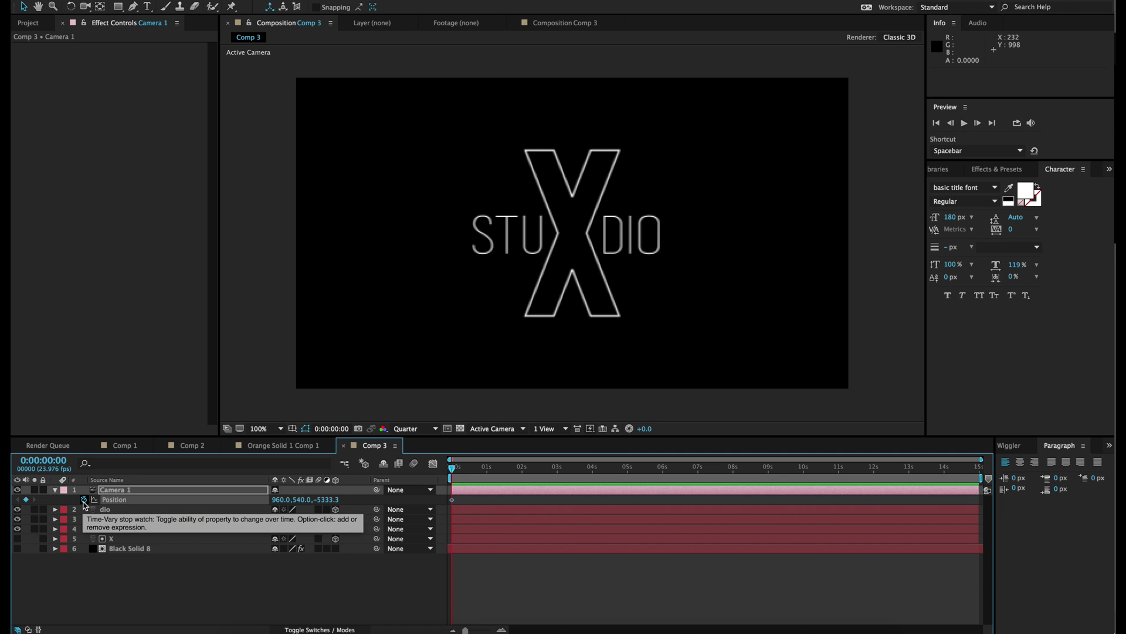
{"action": "key", "text": "r"}
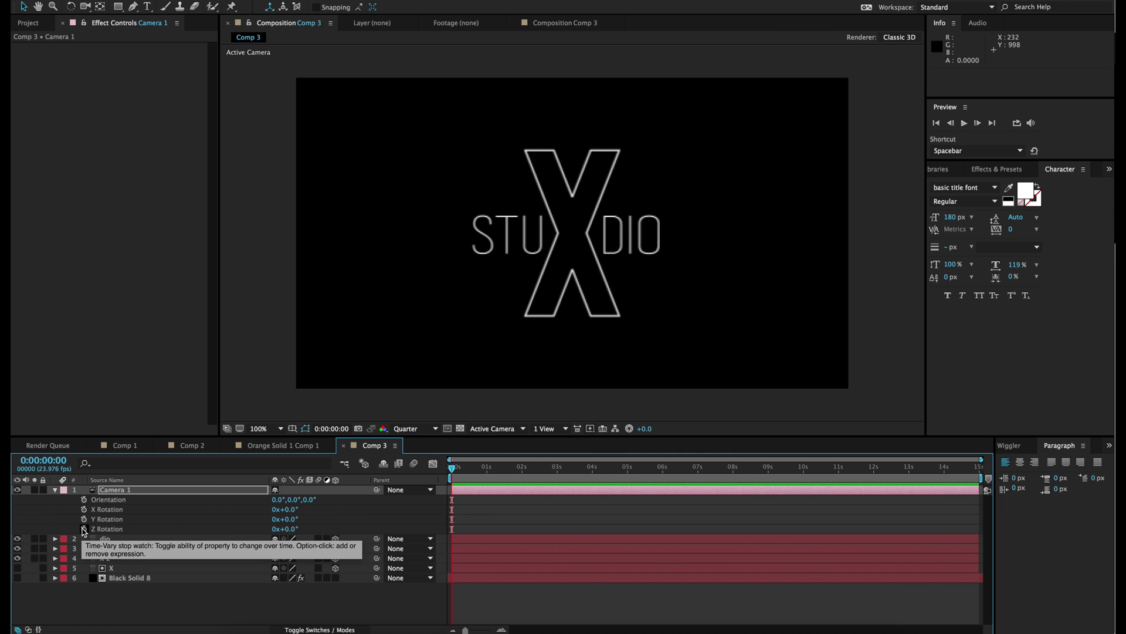
{"action": "left_click", "coordinate": [294, 530]}
{"action": "mouse_move", "coordinate": [294, 532]}
{"action": "left_mouse_down"}
{"action": "mouse_move", "coordinate": [304, 528]}
{"action": "mouse_move", "coordinate": [291, 531]}
{"action": "left_mouse_up"}
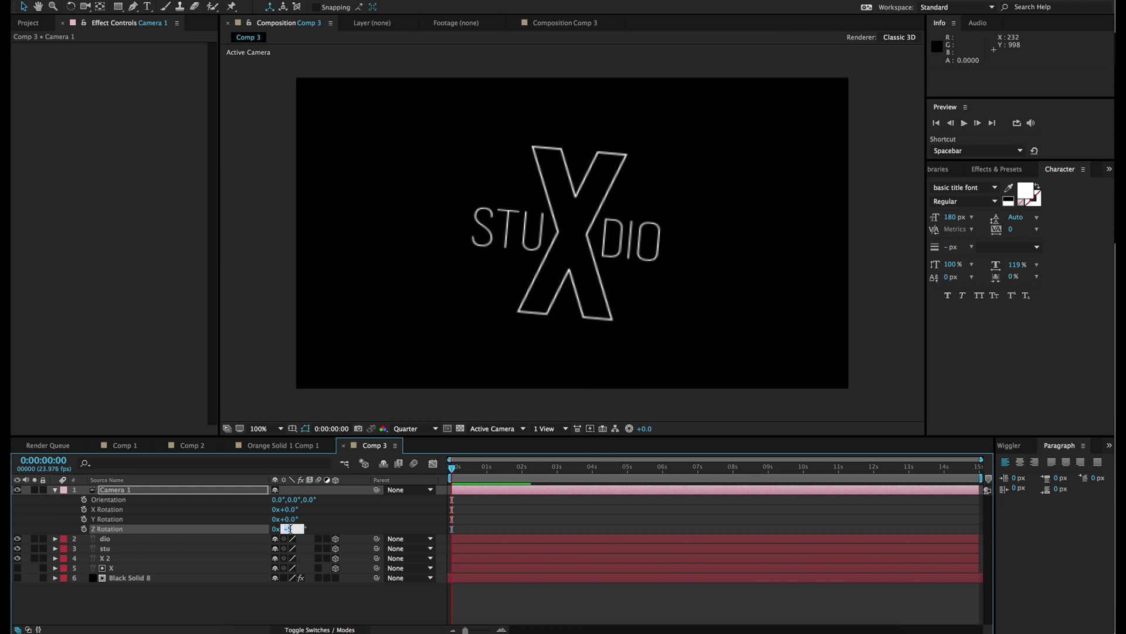
{"action": "key", "text": "ctrl+z"}
{"action": "left_click", "coordinate": [85, 531]}
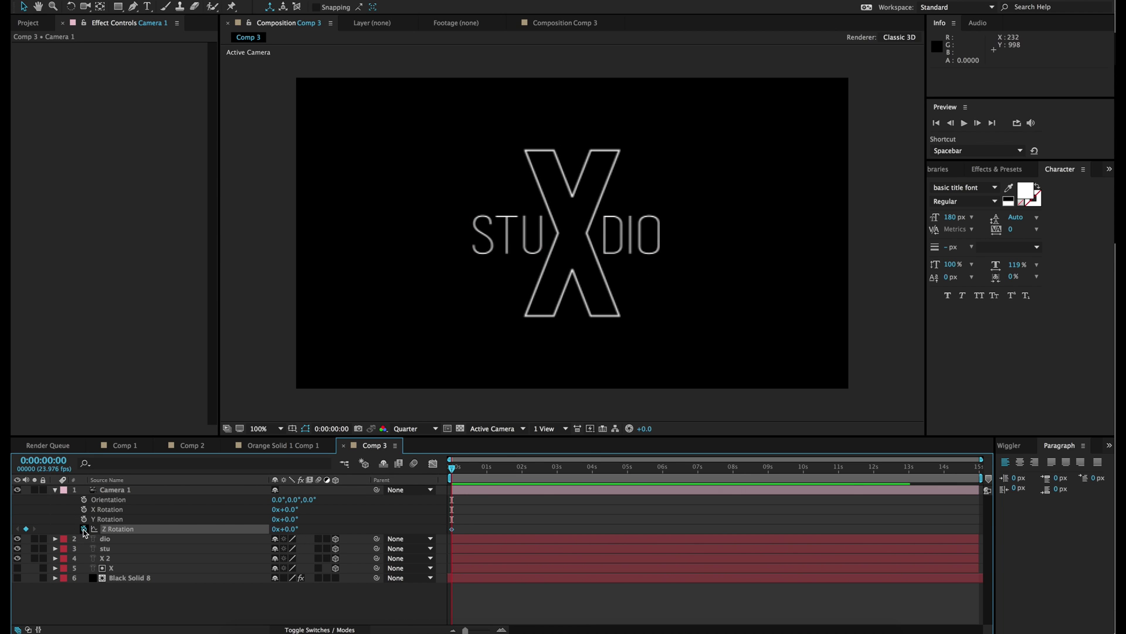
- Move both camera keyframes to about 0:00:07:23
{"action": "left_click", "coordinate": [131, 490]}
{"action": "key", "text": "u"}
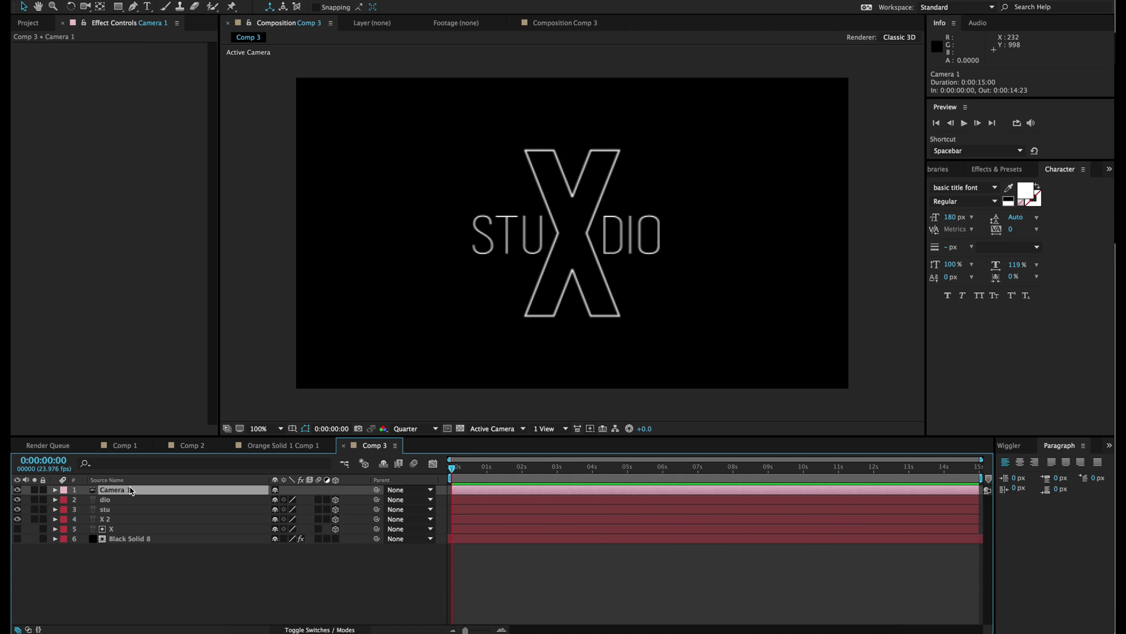
{"action": "left_click", "coordinate": [463, 513]}
{"action": "left_click_drag", "start_coordinate": [464, 514], "coordinate": [736, 503]}
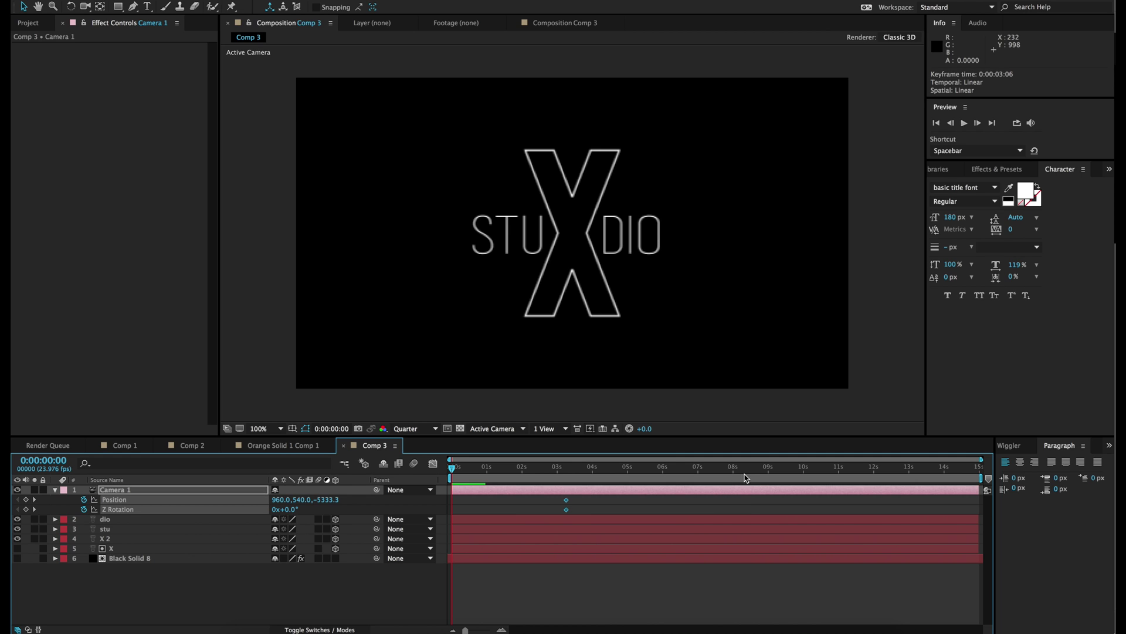
{"action": "left_click_drag", "start_coordinate": [566, 500], "coordinate": [733, 502]}
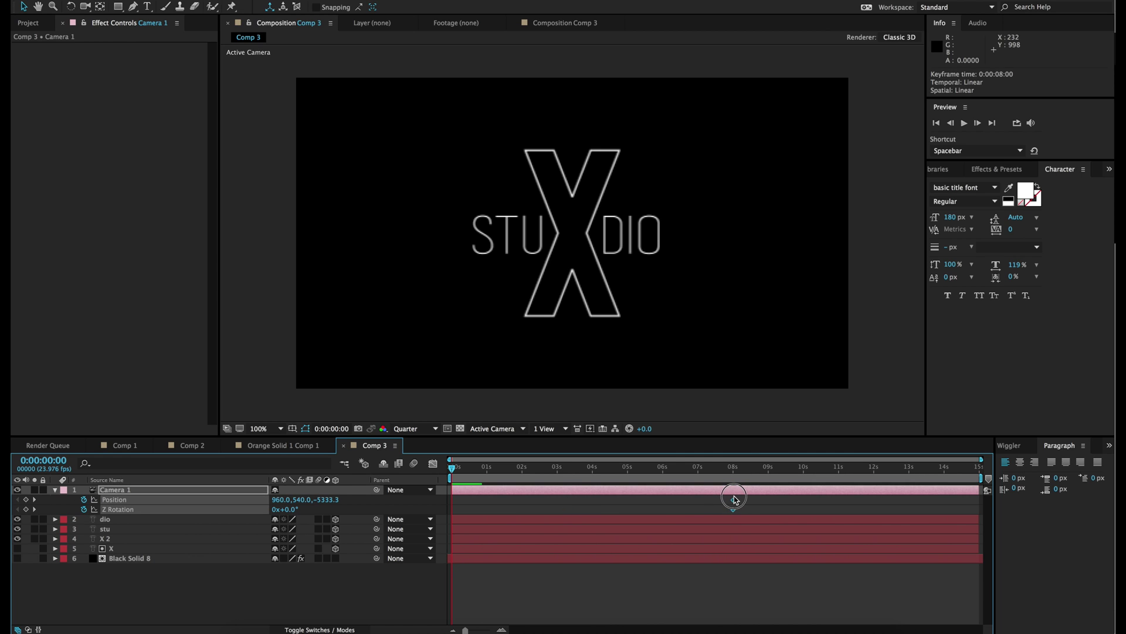
- At 0:00:02:23, set Camera 1's Z Rotation to 90°
{"action": "left_click", "coordinate": [556, 467]}
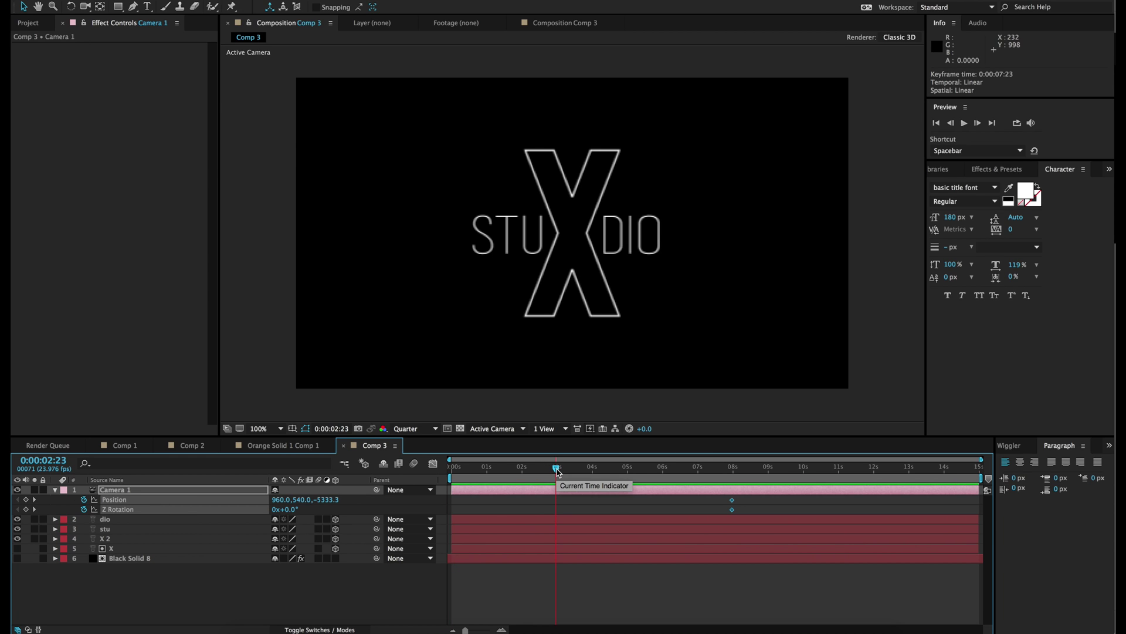
{"action": "left_click", "coordinate": [295, 509]}
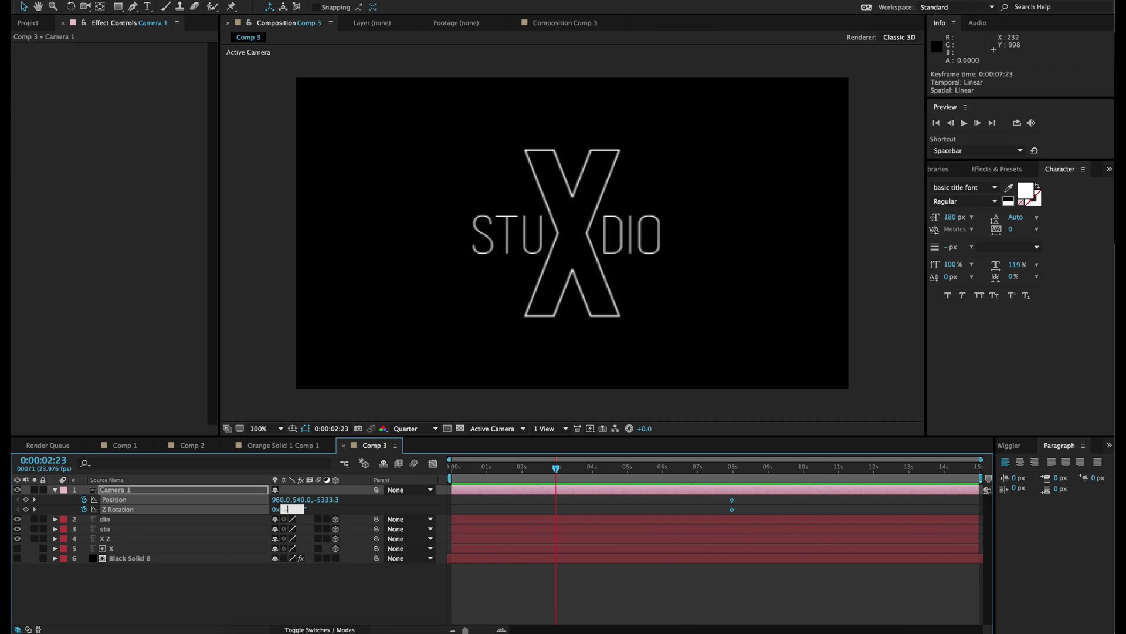
{"action": "type", "text": "-90"}
{"action": "key", "text": "Return"}
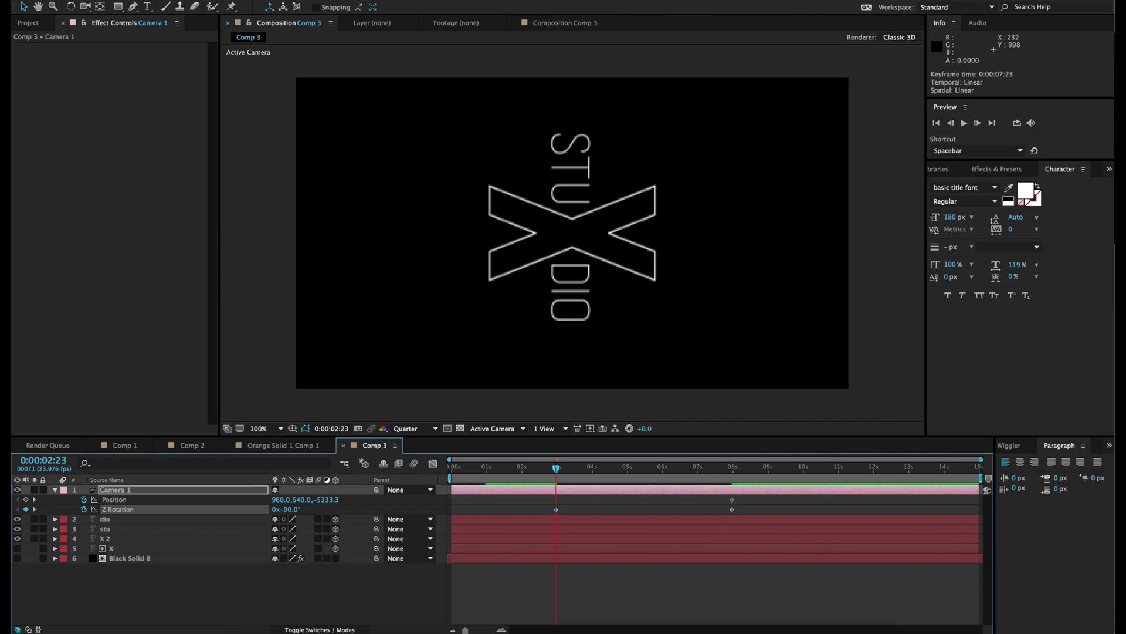
{"action": "left_click", "coordinate": [293, 510]}
{"action": "key", "text": "Return"}
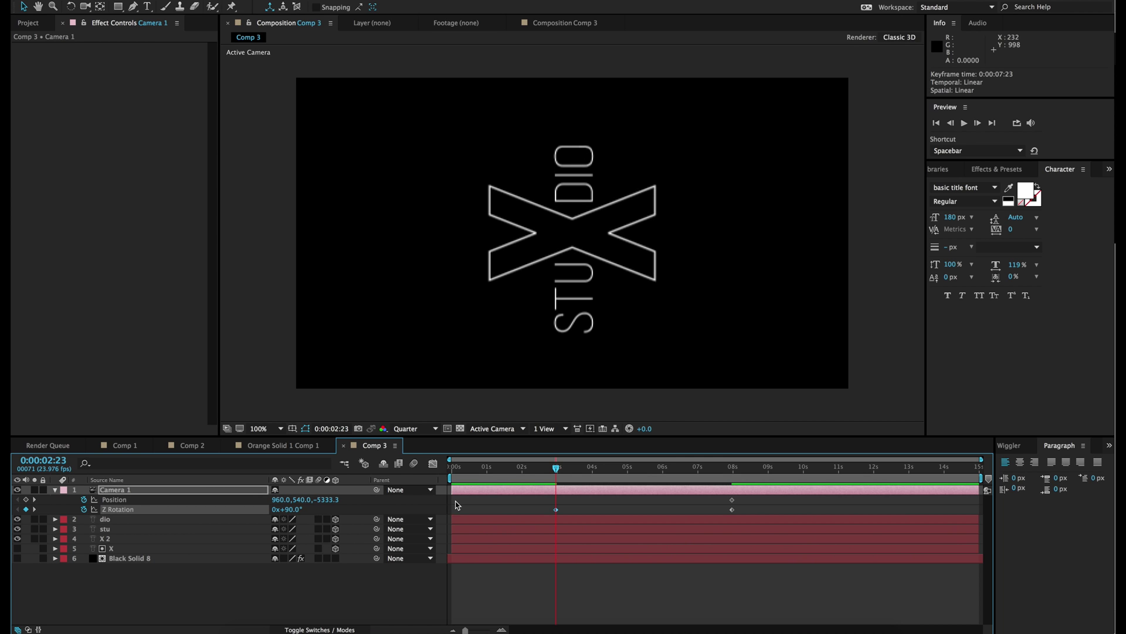
- Enable comp motion blur, set camera Position Z to 173.7, and preview the move
{"action": "left_click_drag", "start_coordinate": [326, 499], "coordinate": [264, 508]}
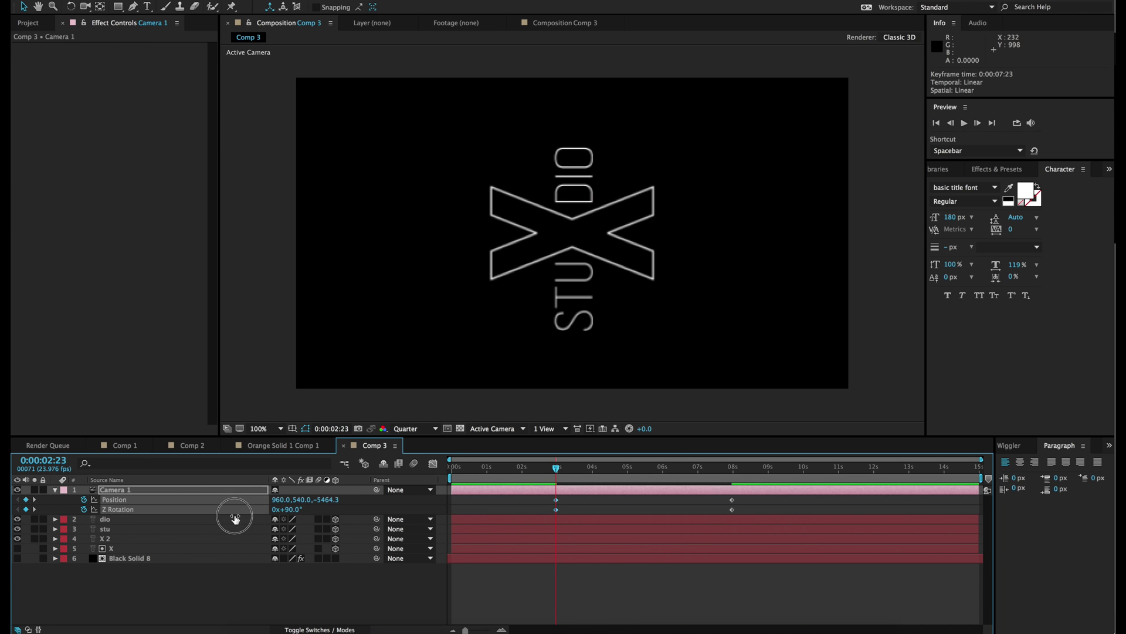
{"action": "left_click_drag", "start_coordinate": [235, 517], "coordinate": [332, 500]}
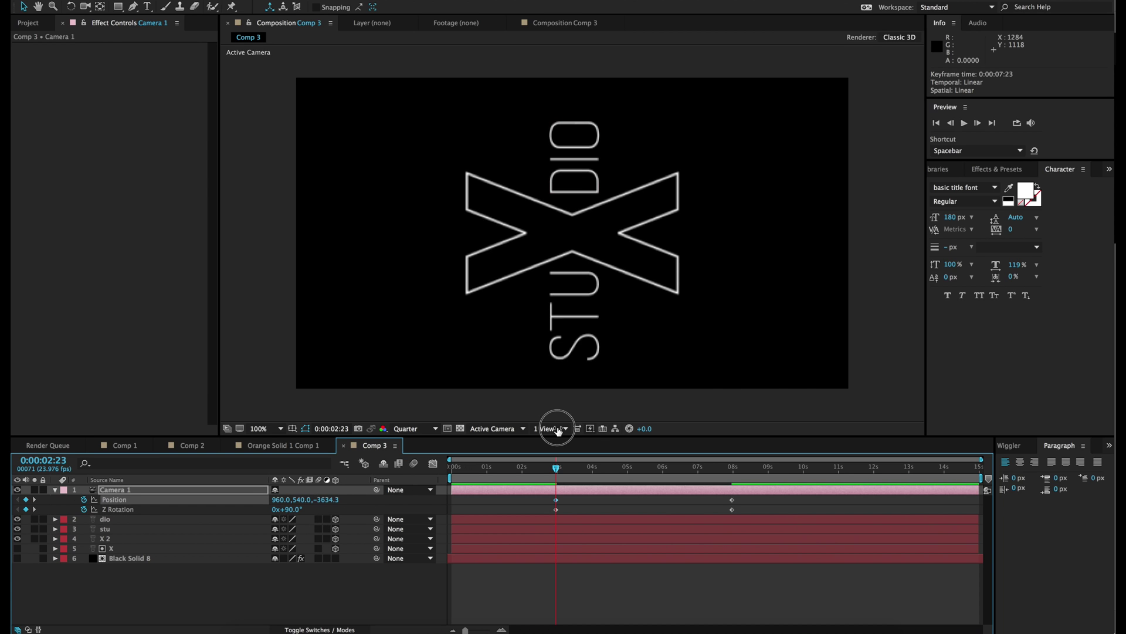
{"action": "left_click", "coordinate": [414, 464]}
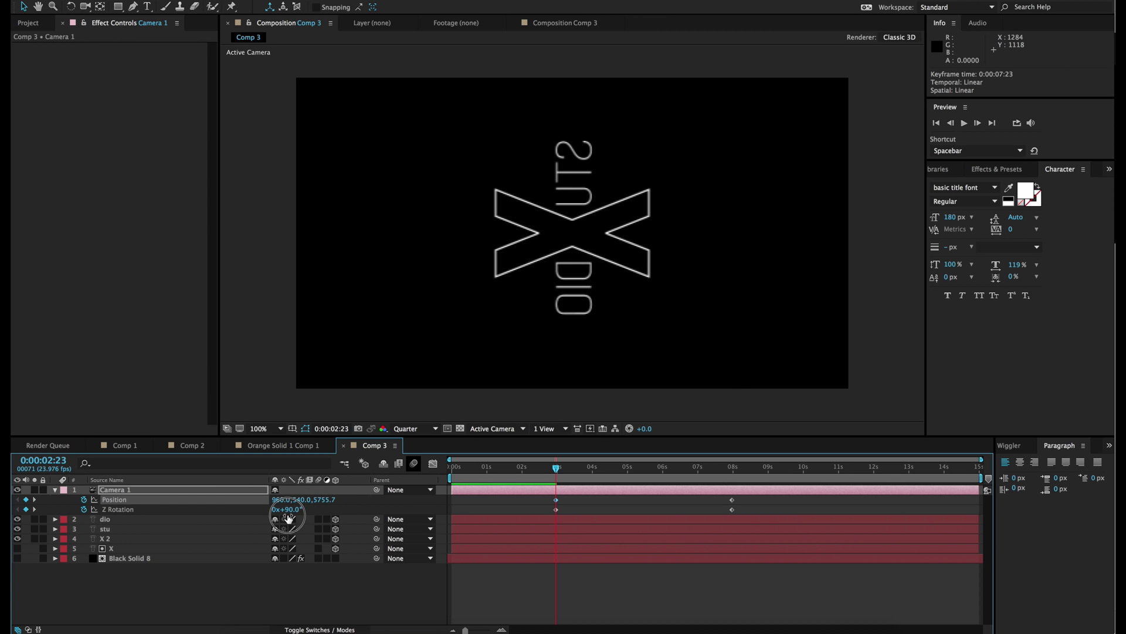
{"action": "left_click_drag", "start_coordinate": [288, 518], "coordinate": [126, 598]}
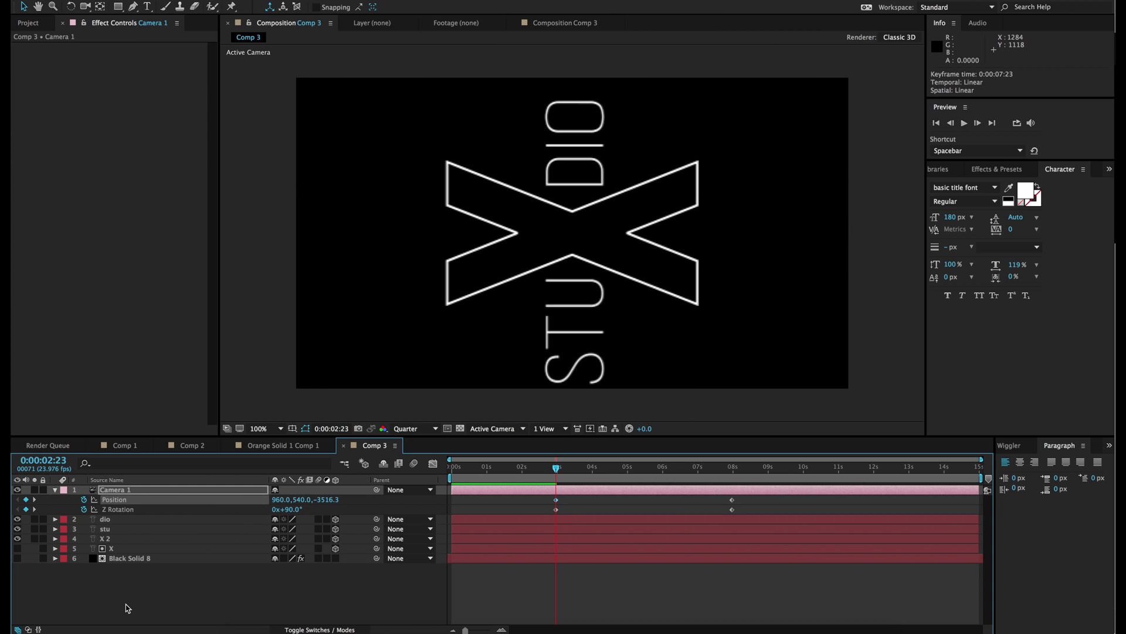
{"action": "mouse_move", "coordinate": [327, 499]}
{"action": "left_mouse_down"}
{"action": "mouse_move", "coordinate": [262, 532]}
{"action": "mouse_move", "coordinate": [231, 380]}
{"action": "mouse_move", "coordinate": [307, 289]}
{"action": "mouse_move", "coordinate": [327, 284]}
{"action": "mouse_move", "coordinate": [319, 493]}
{"action": "left_mouse_up"}
{"action": "key", "text": "space"}
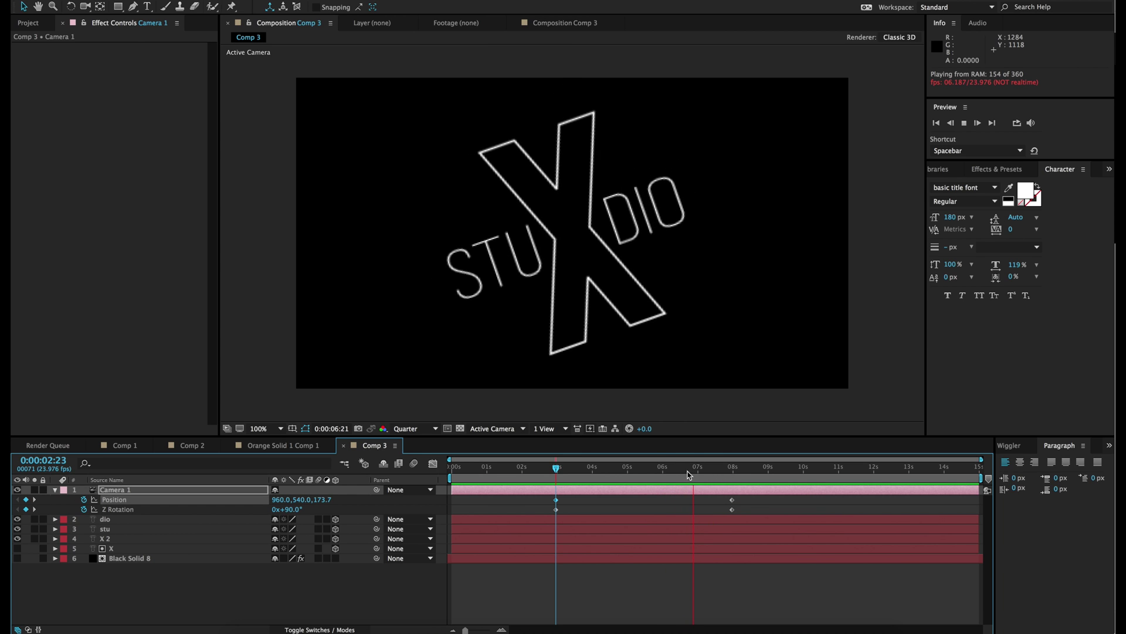
- Apply Easy Ease to Camera 1's final Position and Z Rotation keyframes near 8 seconds
{"action": "key", "text": "space"}
{"action": "left_click_drag", "start_coordinate": [754, 494], "coordinate": [727, 512]}
{"action": "right_click", "coordinate": [734, 510]}
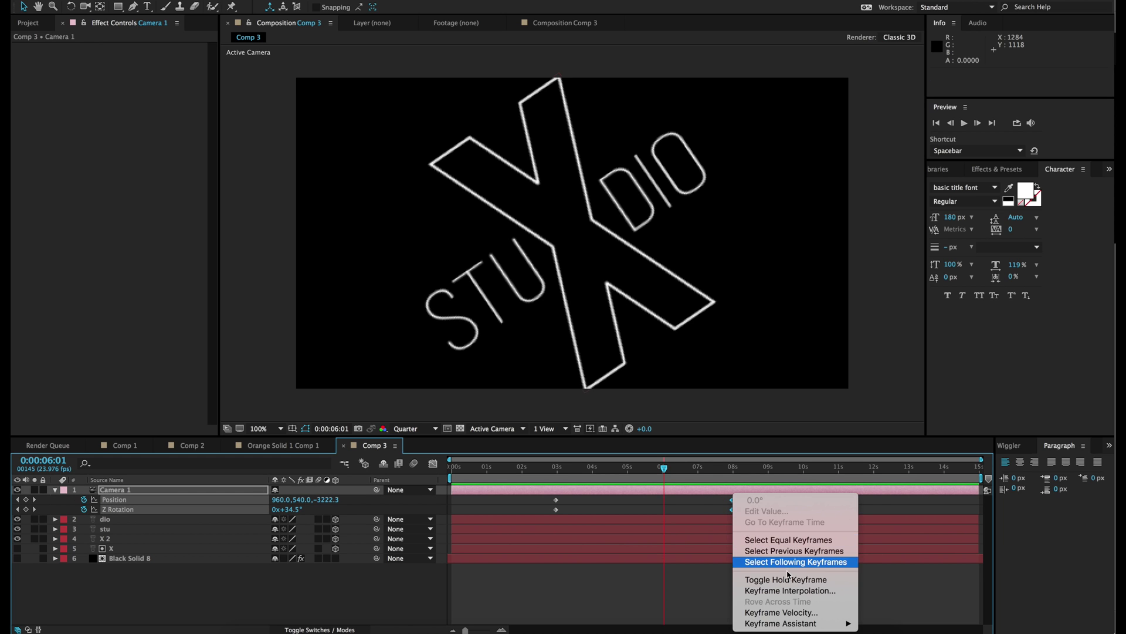
{"action": "mouse_move", "coordinate": [790, 624]}
{"action": "left_click", "coordinate": [914, 558]}
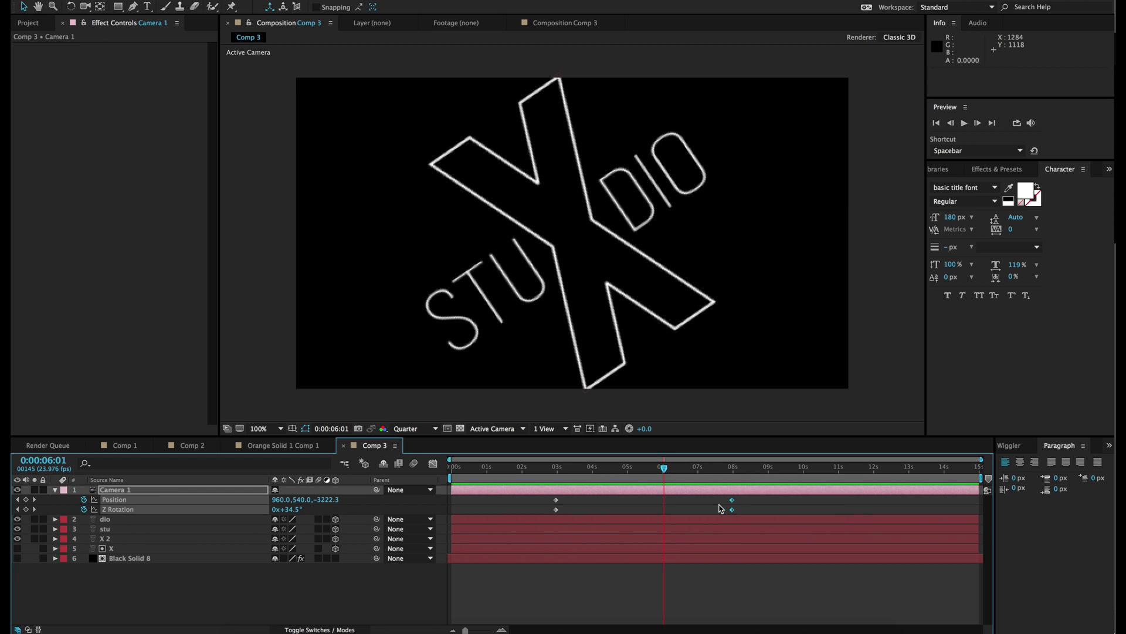
{"action": "key", "text": "space"}
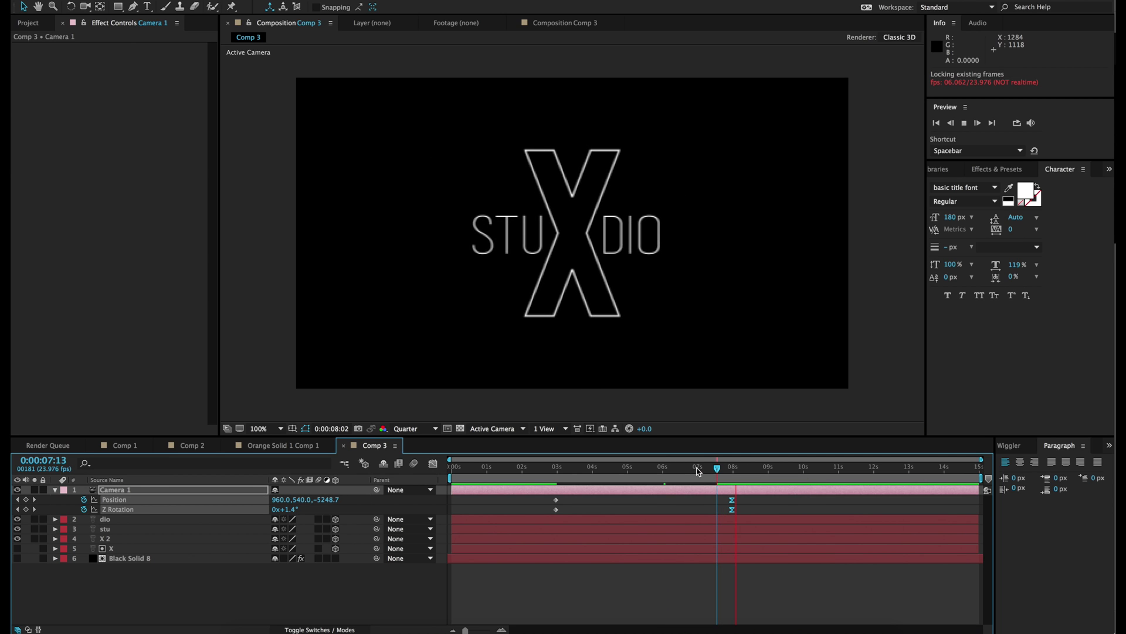
{"action": "key", "text": "space"}
{"action": "left_click", "coordinate": [661, 467]}
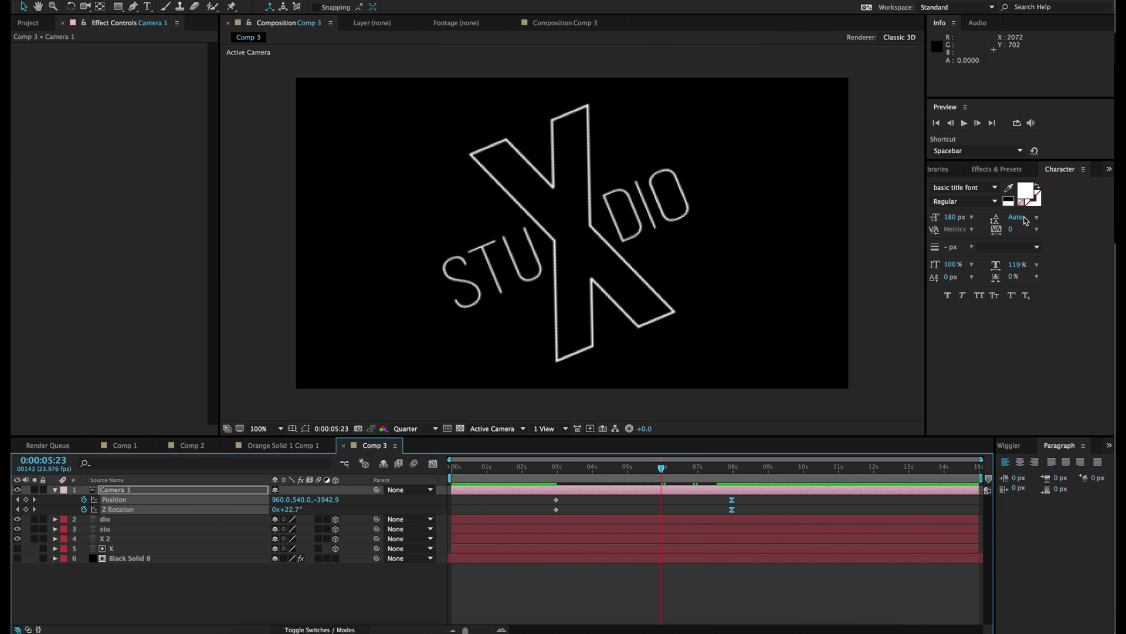
- Apply the 3D Text preset 3D Basic Position Z Cascade to the stu and dio layers
{"action": "left_click", "coordinate": [997, 170]}
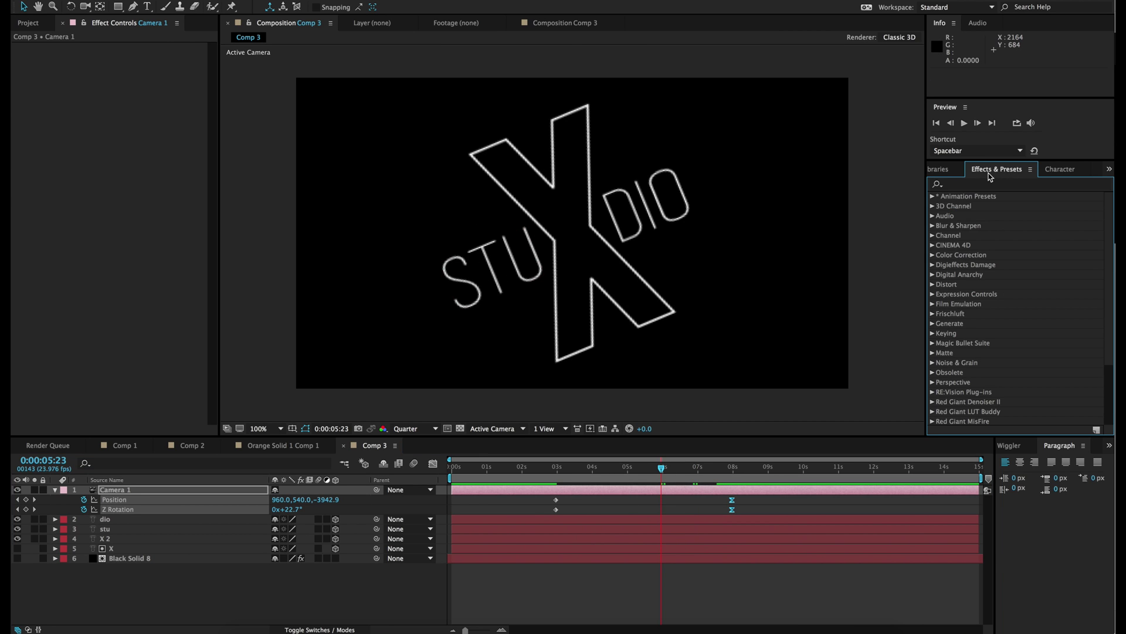
{"action": "left_click", "coordinate": [933, 197]}
{"action": "left_click", "coordinate": [942, 285]}
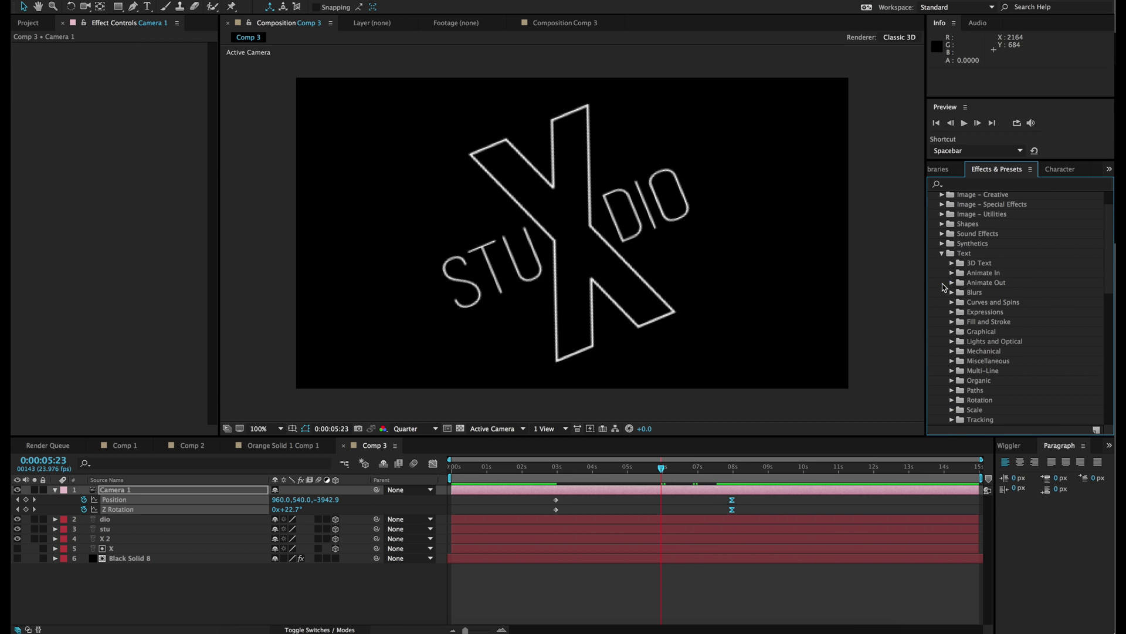
{"action": "left_click", "coordinate": [952, 264]}
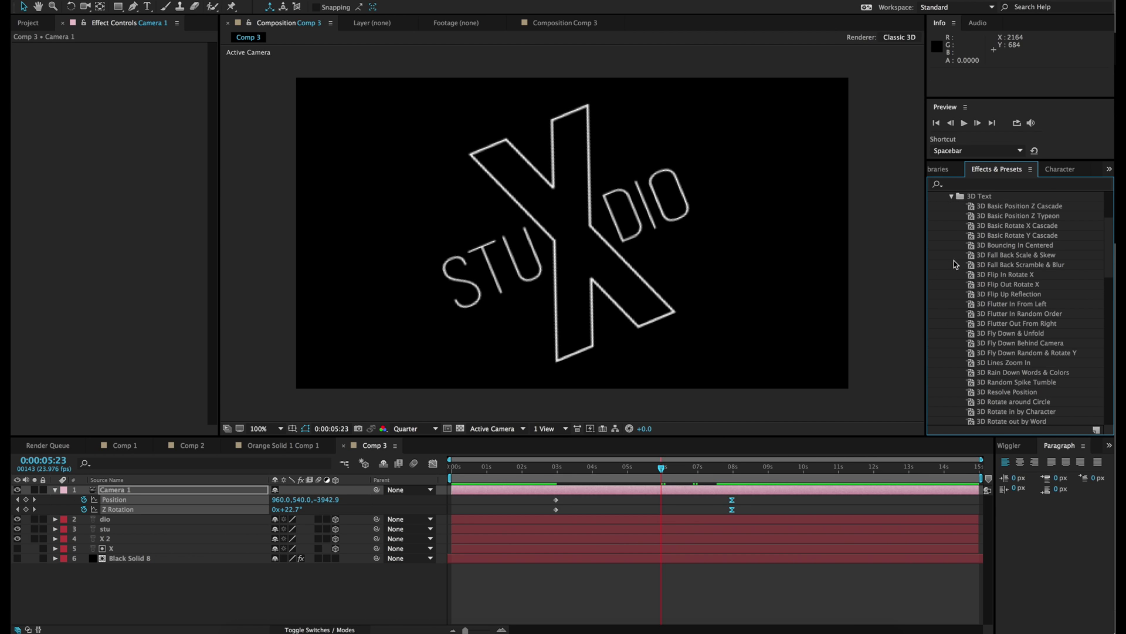
{"action": "left_click", "coordinate": [1007, 208]}
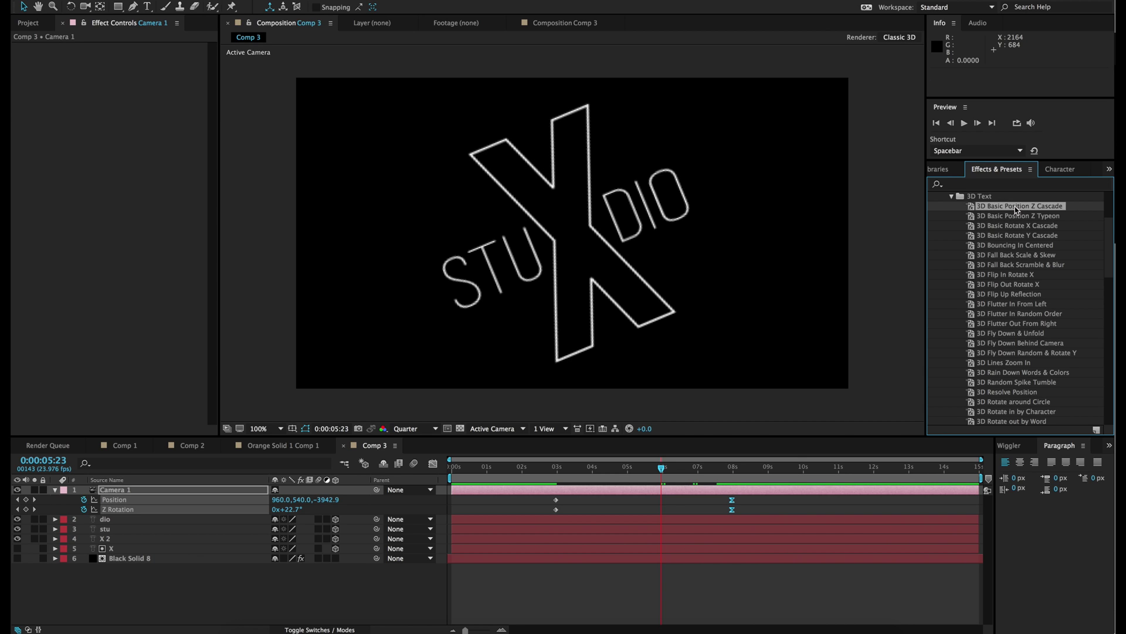
{"action": "left_click", "coordinate": [122, 530]}
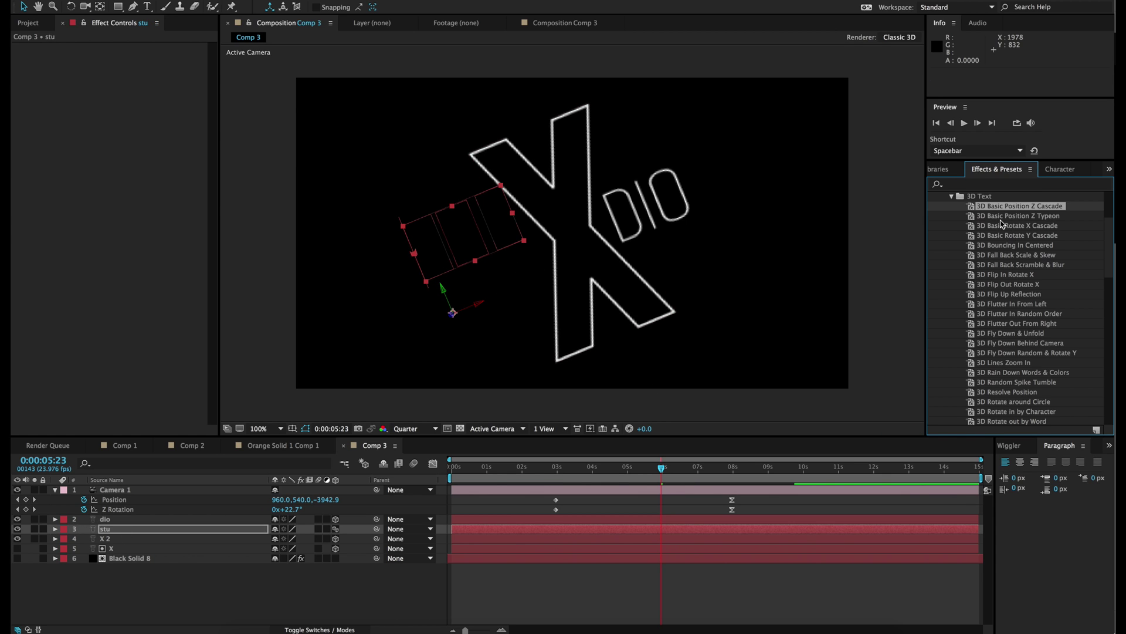
{"action": "left_click_drag", "start_coordinate": [1007, 206], "coordinate": [601, 521]}
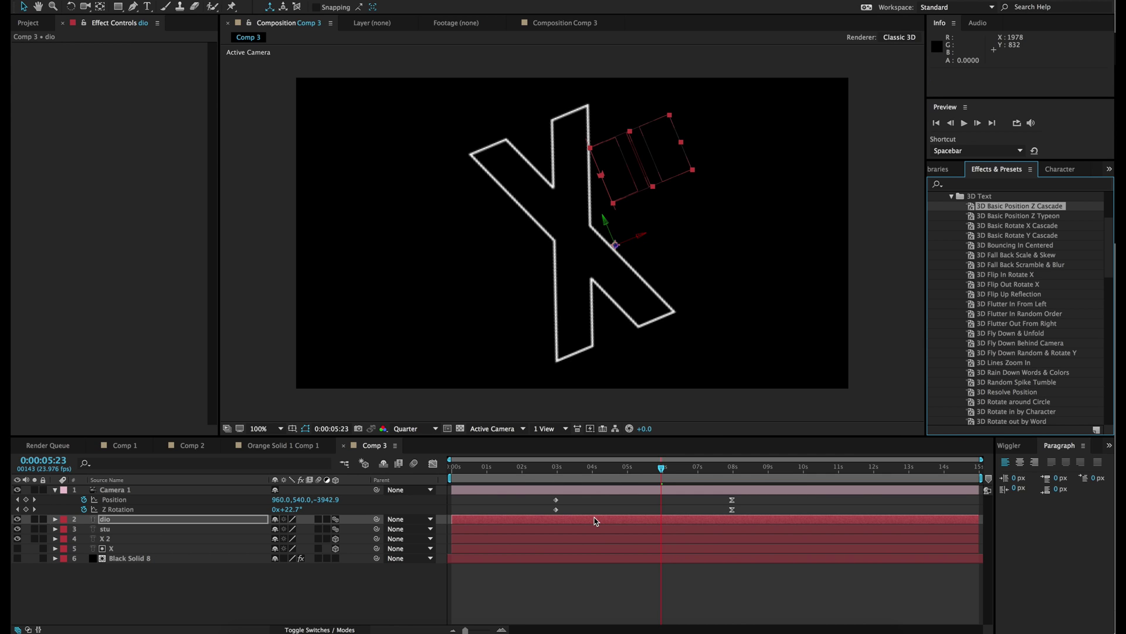
- Reveal the cascade Offset keyframes on stu and dio and shift stu's earlier
{"action": "key", "text": "u"}
{"action": "left_click", "coordinate": [581, 549]}
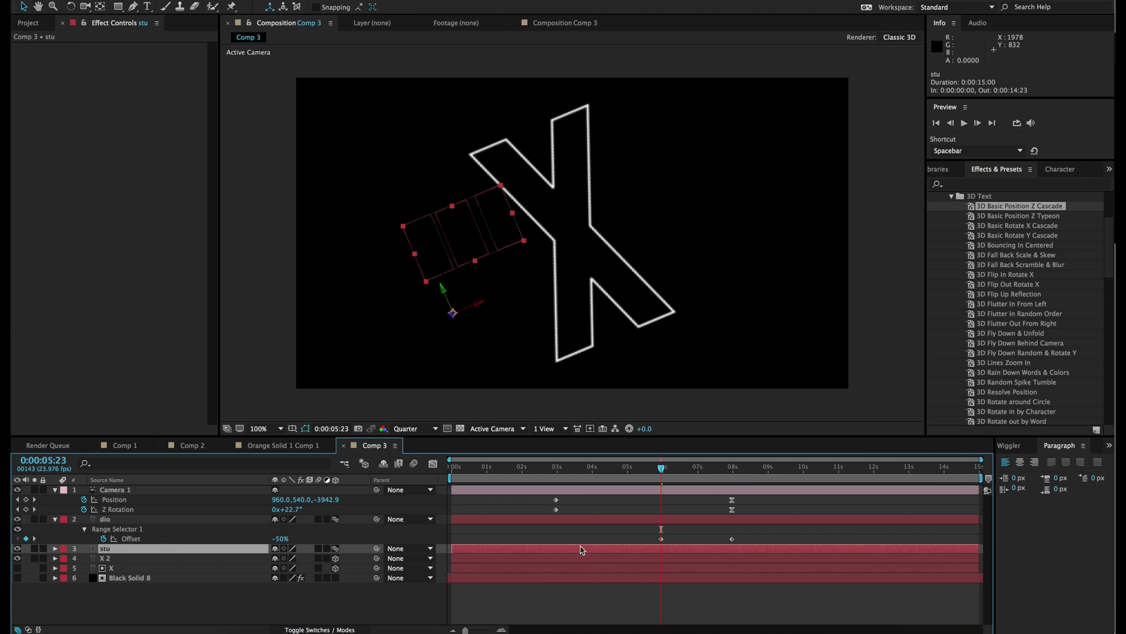
{"action": "key", "text": "u"}
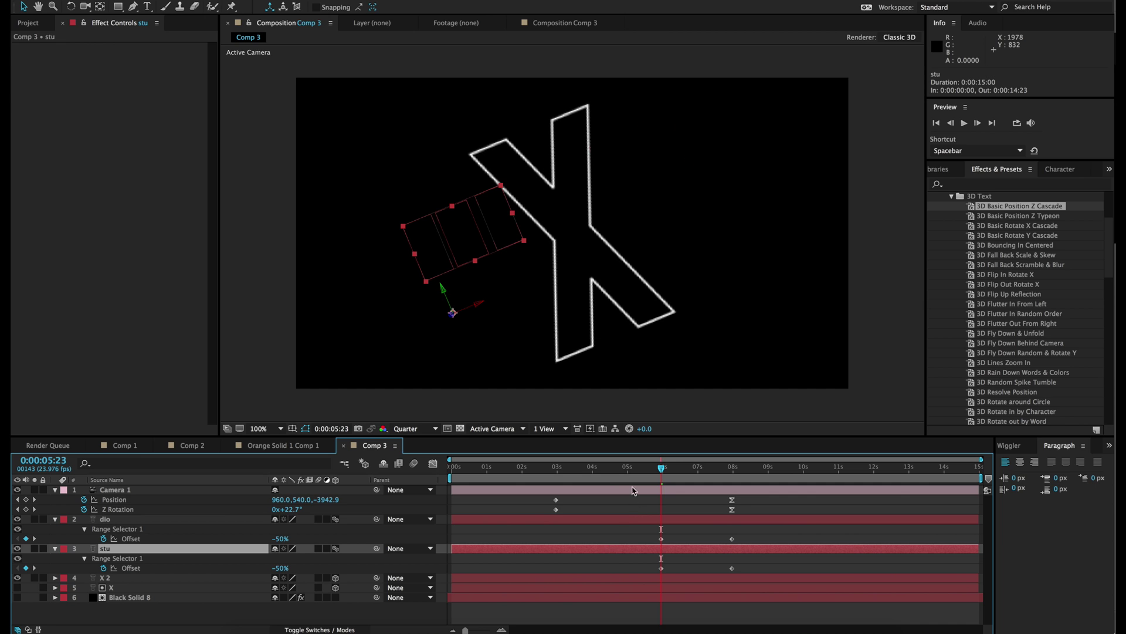
{"action": "left_click", "coordinate": [629, 468]}
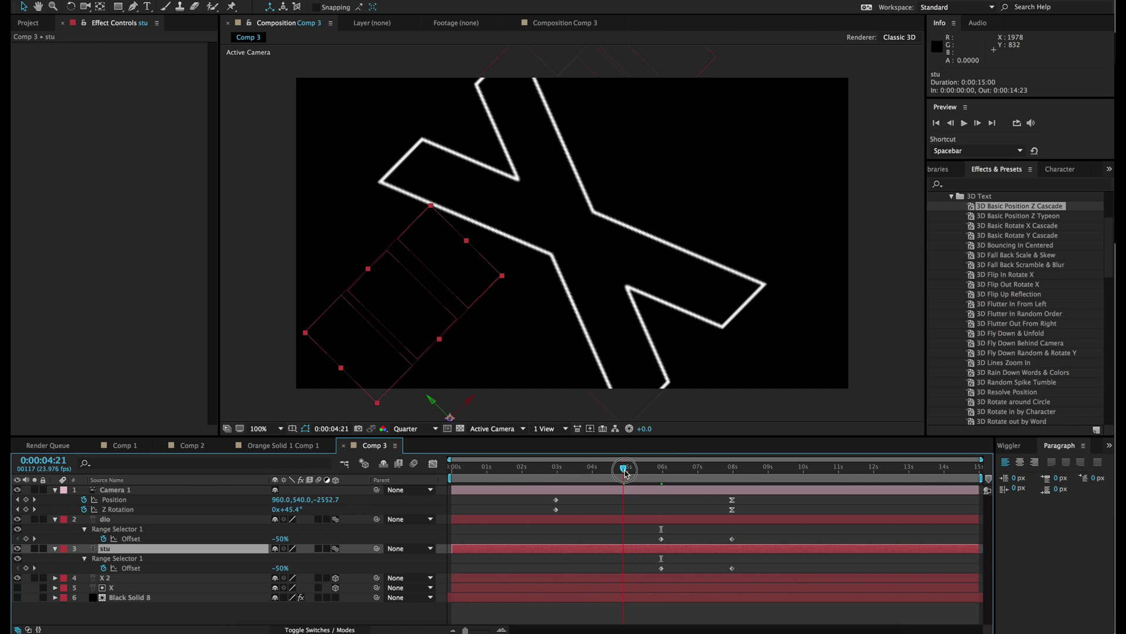
{"action": "left_click_drag", "start_coordinate": [629, 469], "coordinate": [631, 469]}
{"action": "left_click_drag", "start_coordinate": [754, 535], "coordinate": [631, 541]}
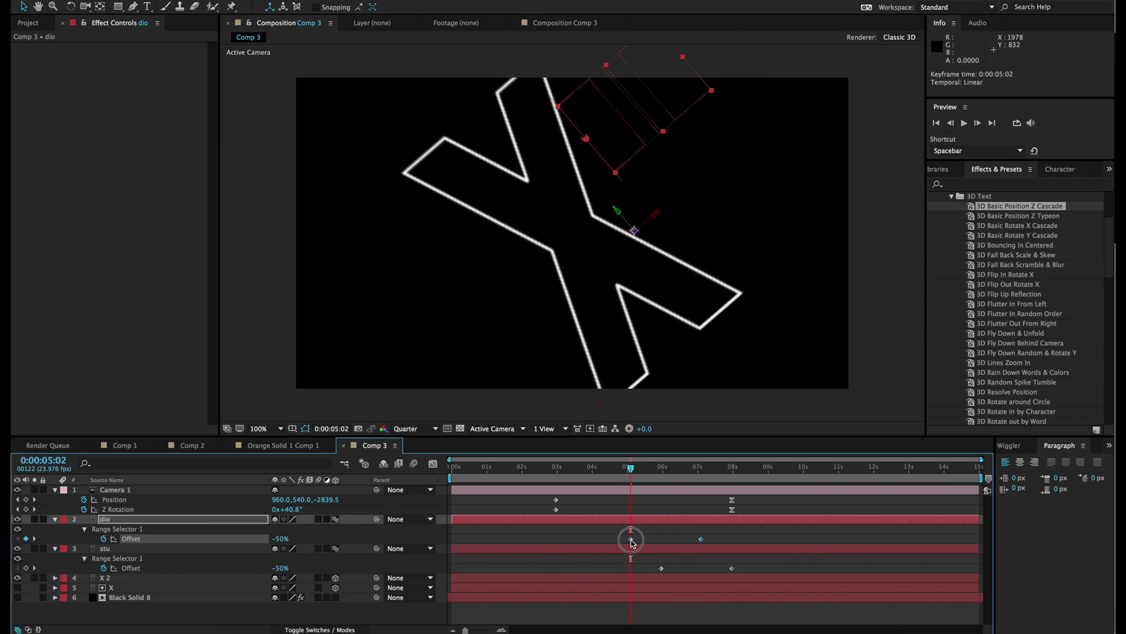
{"action": "left_click_drag", "start_coordinate": [667, 469], "coordinate": [686, 469]}
{"action": "left_click_drag", "start_coordinate": [645, 556], "coordinate": [703, 573]}
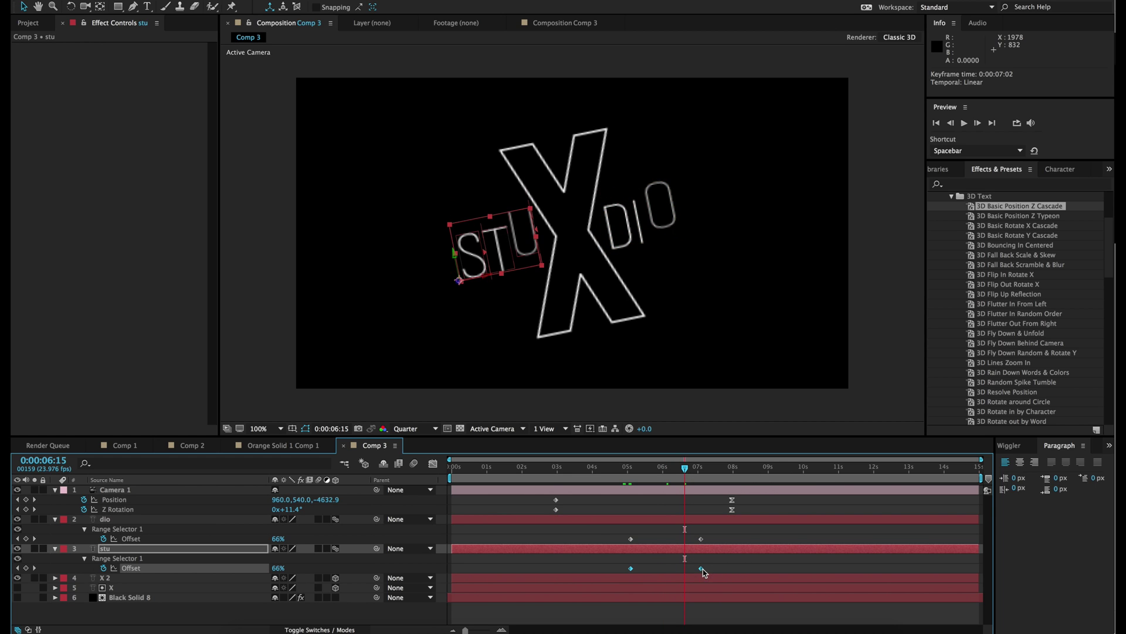
{"action": "left_click_drag", "start_coordinate": [611, 531], "coordinate": [711, 540]}
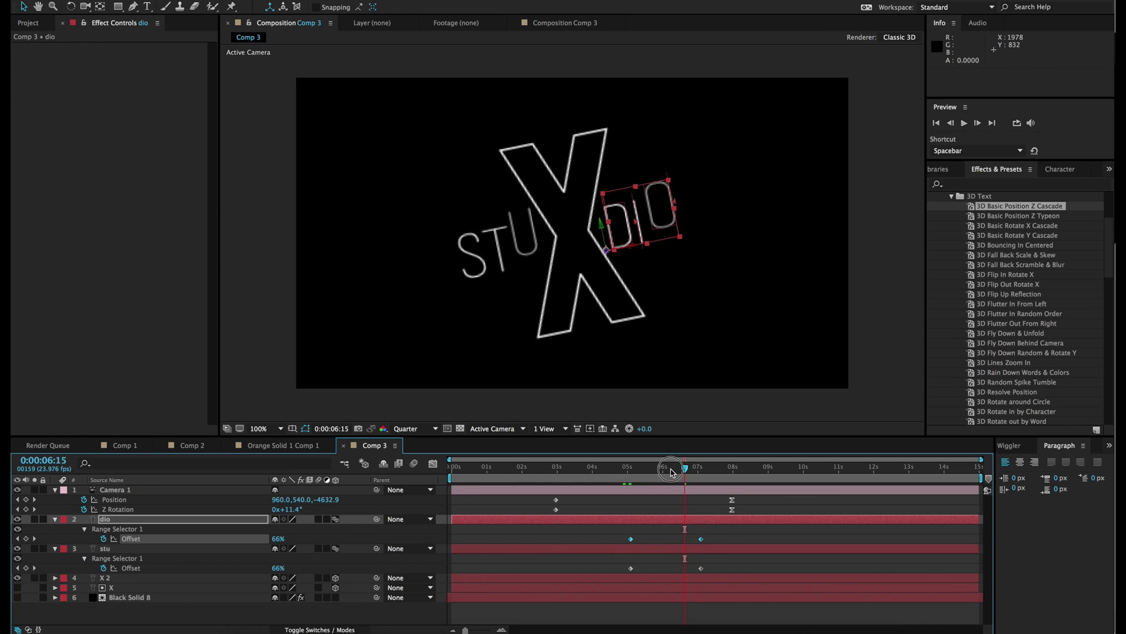
- Move dio's Offset keyframes later to start at 6:11 and preview the timing
{"action": "left_click_drag", "start_coordinate": [685, 468], "coordinate": [679, 471]}
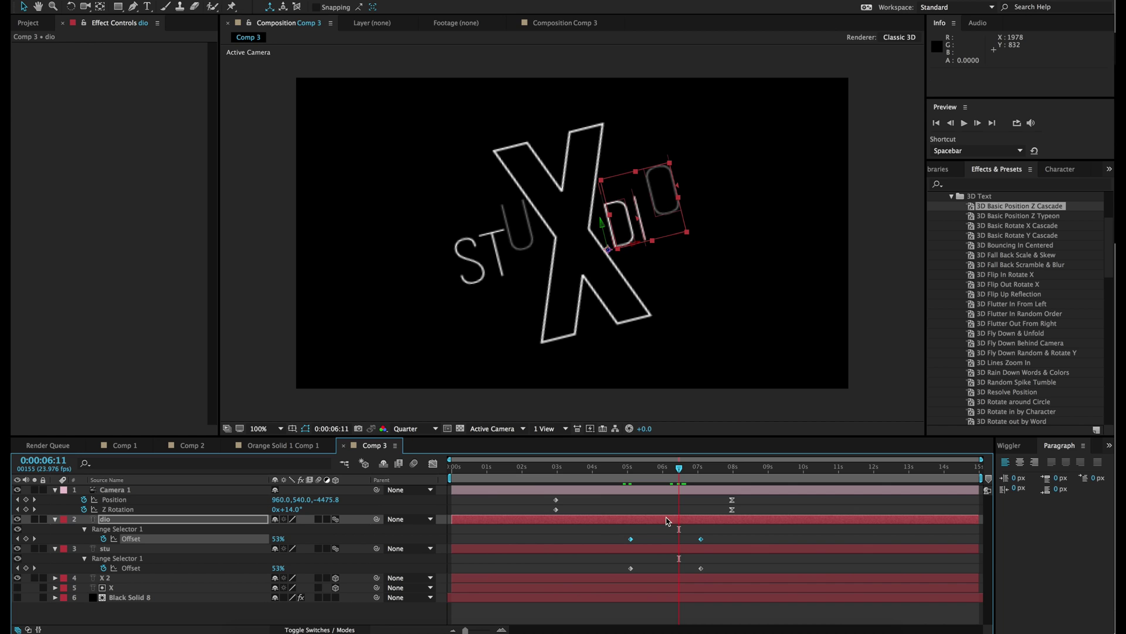
{"action": "left_click", "coordinate": [630, 539]}
{"action": "left_click_drag", "start_coordinate": [632, 541], "coordinate": [681, 543]}
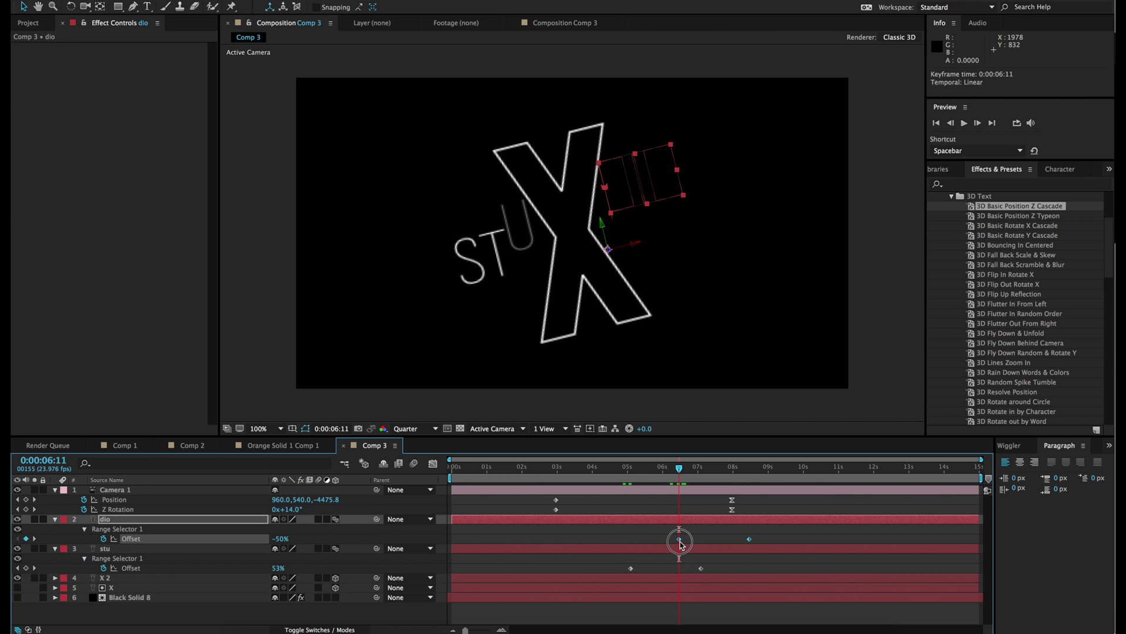
{"action": "left_click", "coordinate": [651, 467]}
{"action": "key", "text": "space"}
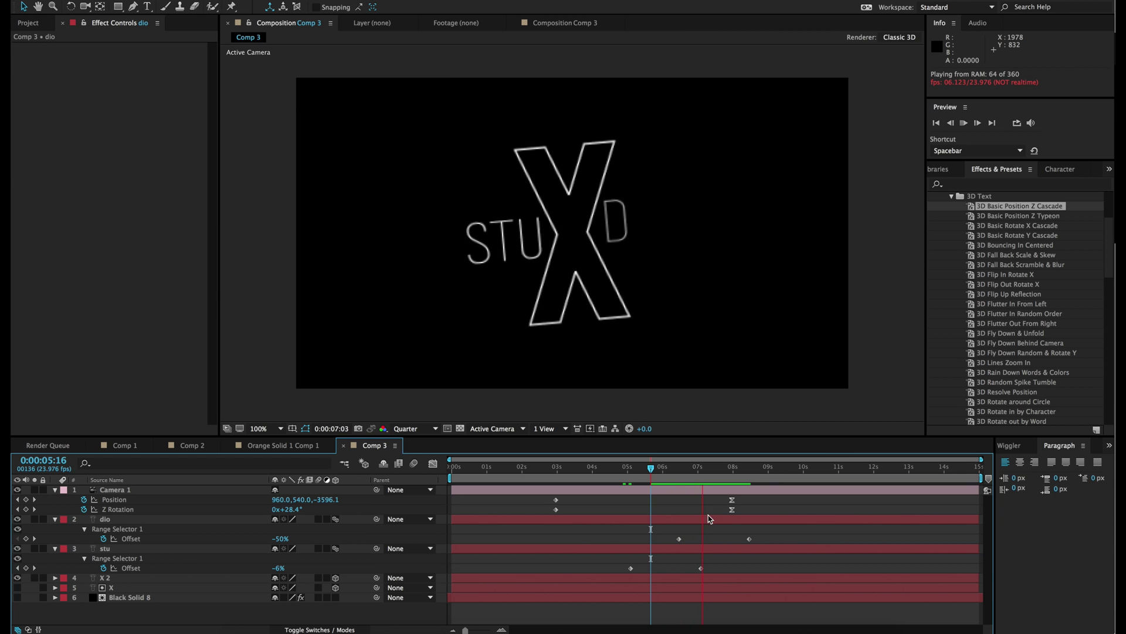
- Pull dio's Offset keyframes back to start at 0:00:06:03 and preview again
{"action": "left_click", "coordinate": [675, 534]}
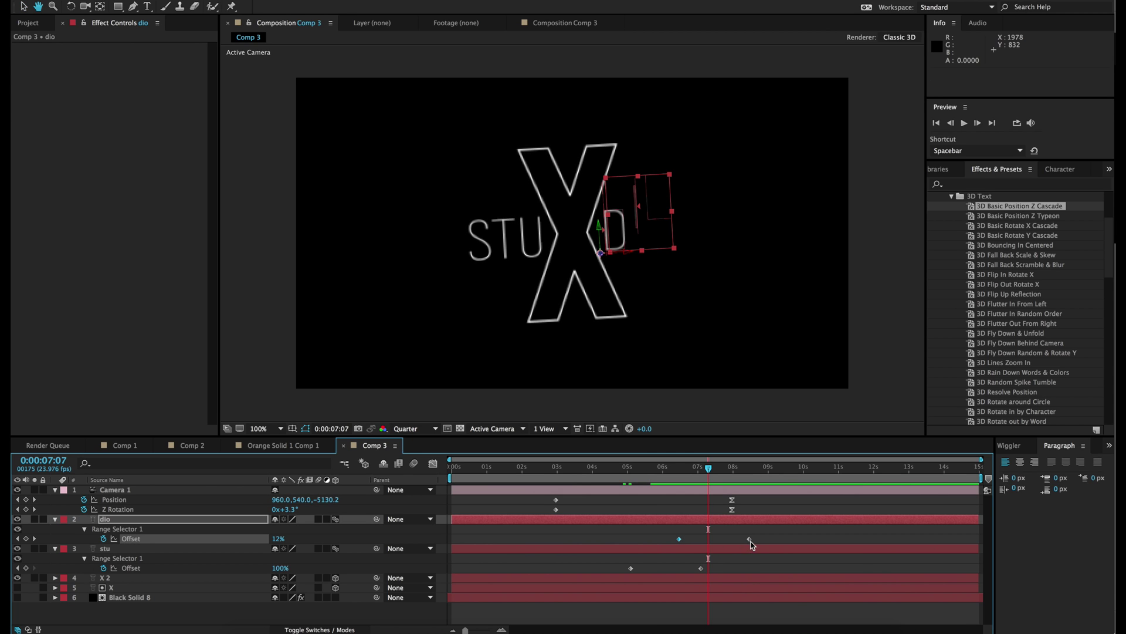
{"action": "left_click", "coordinate": [665, 533]}
{"action": "left_click_drag", "start_coordinate": [665, 530], "coordinate": [742, 539]}
{"action": "left_click", "coordinate": [644, 469]}
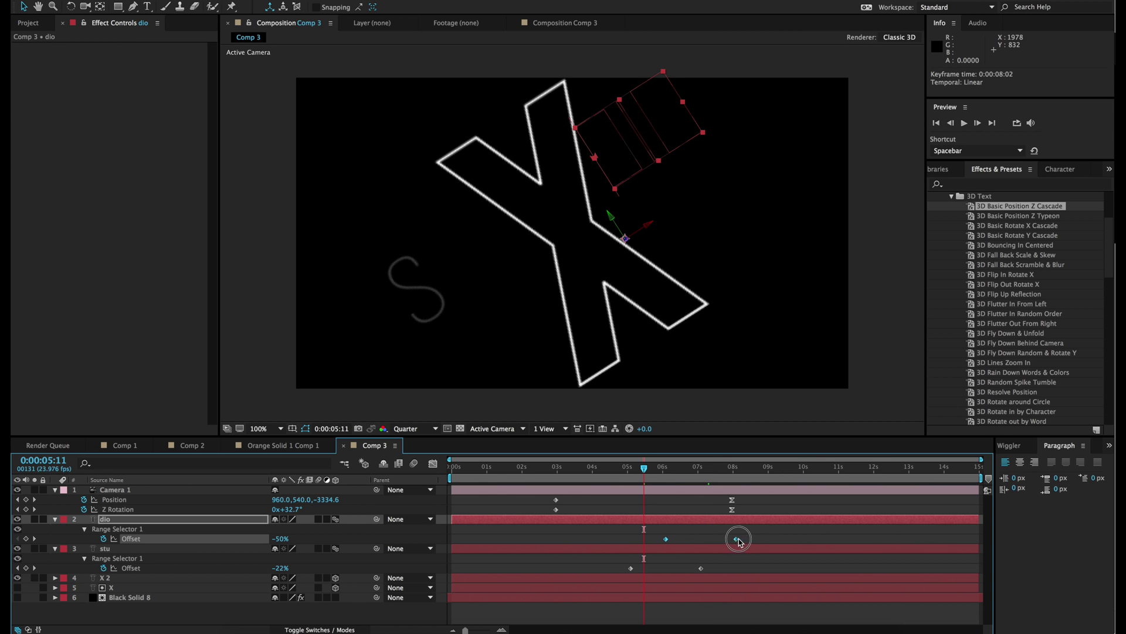
{"action": "left_click", "coordinate": [656, 466]}
{"action": "mouse_move", "coordinate": [673, 538]}
{"action": "left_mouse_down"}
{"action": "mouse_move", "coordinate": [643, 539]}
{"action": "mouse_move", "coordinate": [659, 540]}
{"action": "left_mouse_up"}
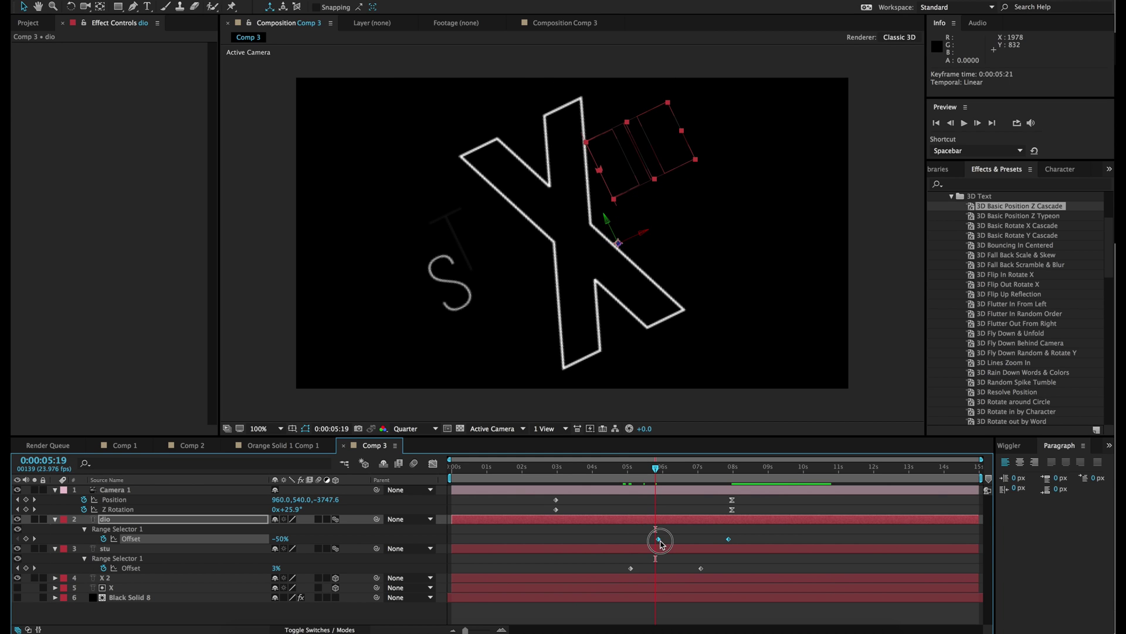
{"action": "left_click", "coordinate": [661, 540]}
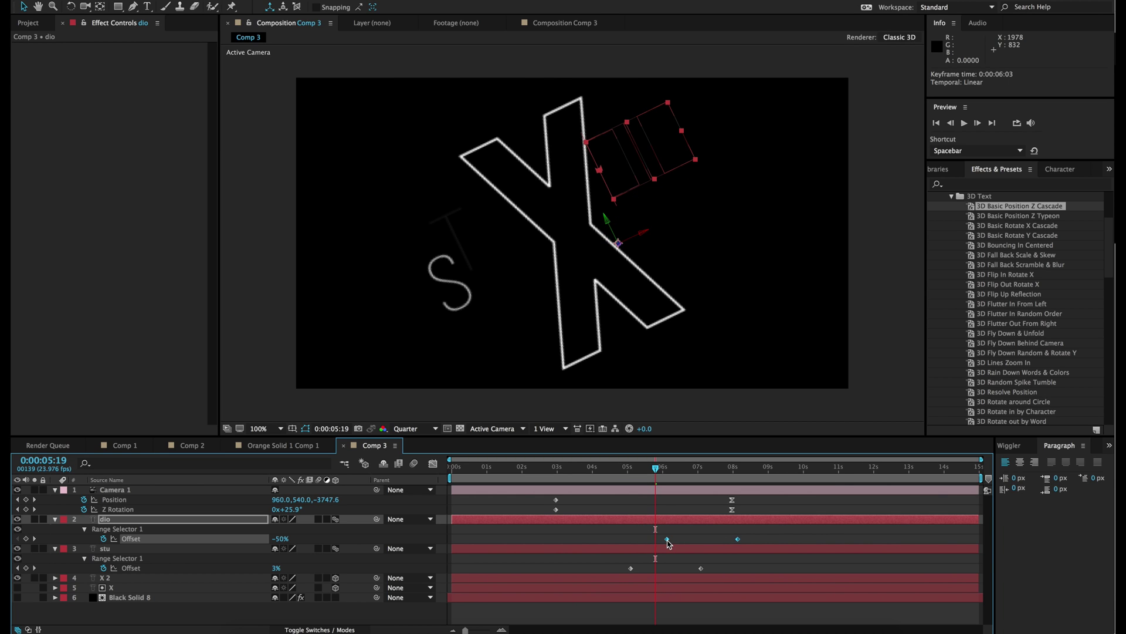
{"action": "key", "text": "space"}
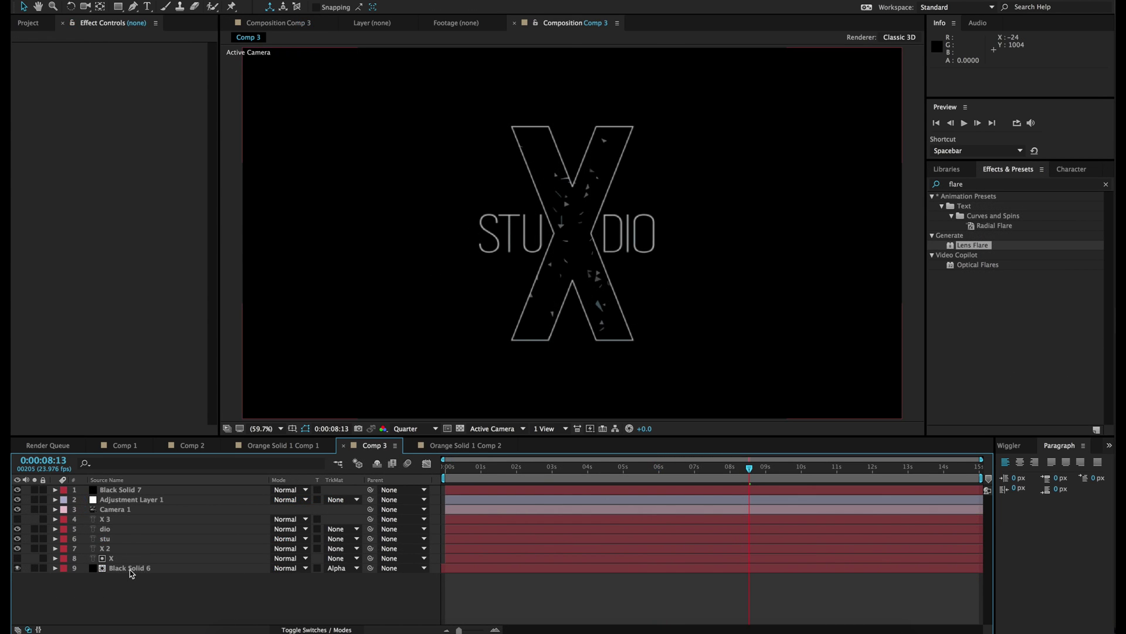
- Precompose the Black Solid 6 particle layer with Move all attributes into the new composition
{"action": "left_click", "coordinate": [131, 568]}
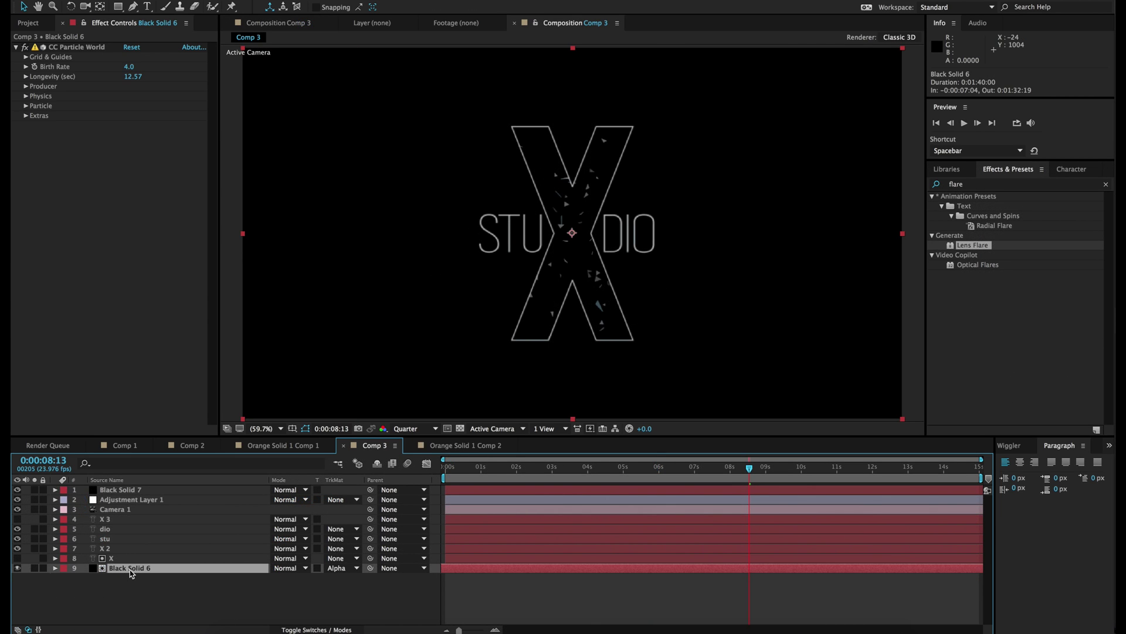
{"action": "left_click", "coordinate": [222, 0]}
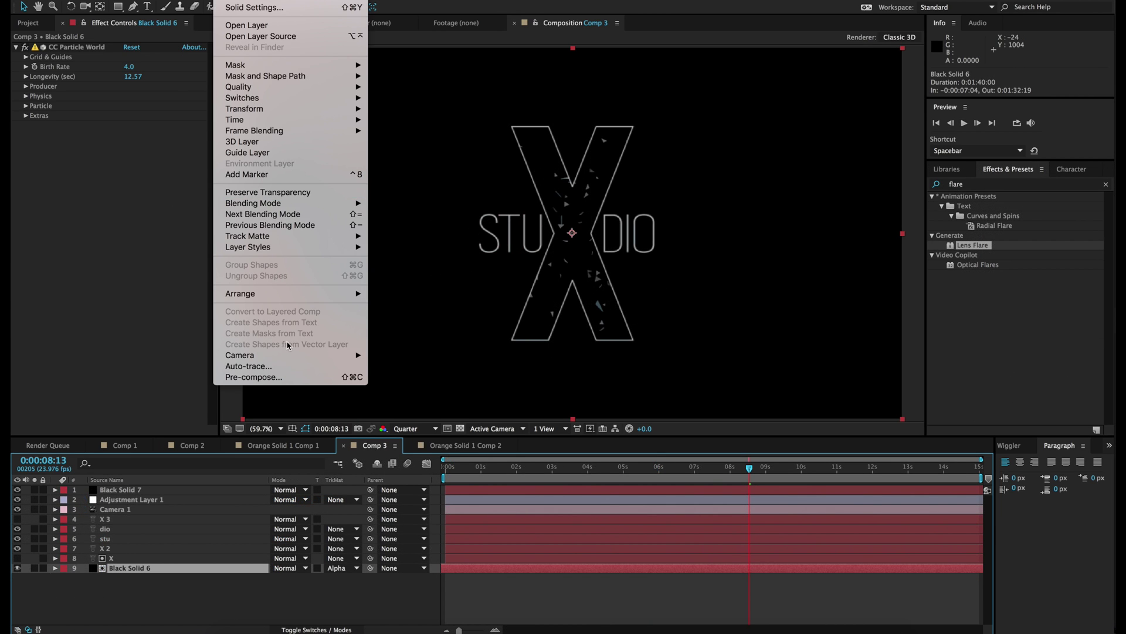
{"action": "left_click", "coordinate": [277, 377]}
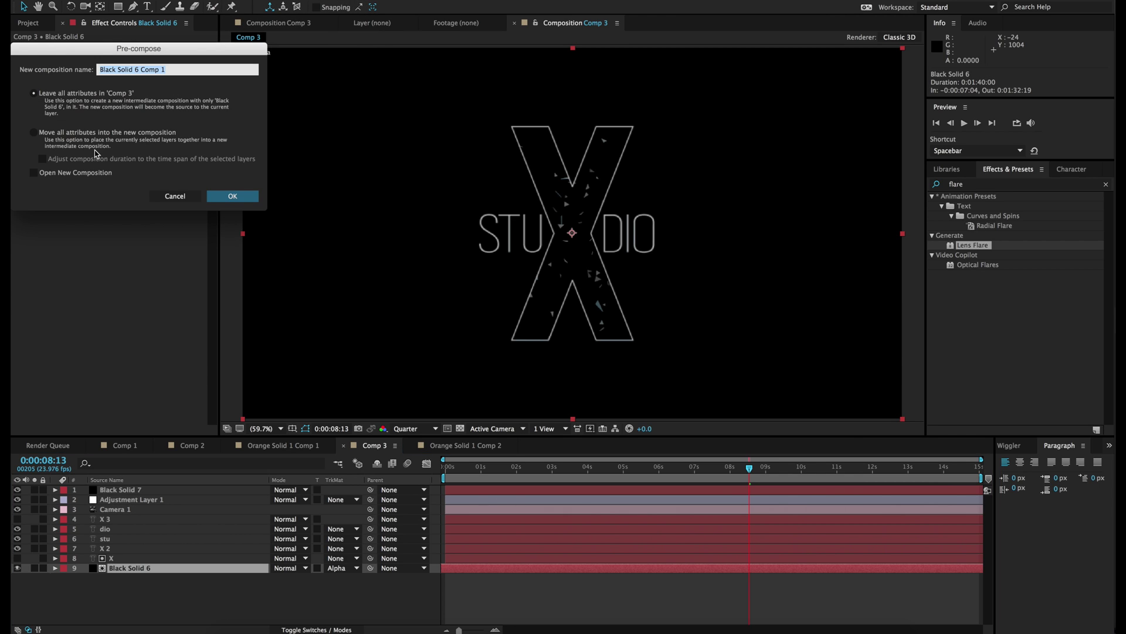
{"action": "left_click", "coordinate": [52, 134]}
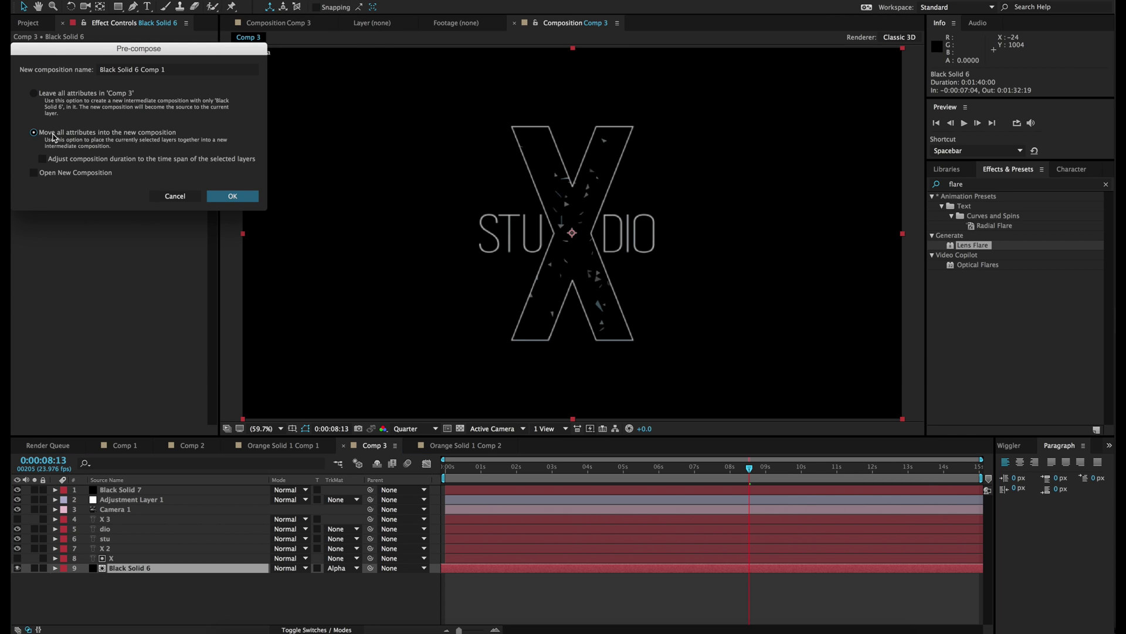
{"action": "left_click", "coordinate": [232, 197]}
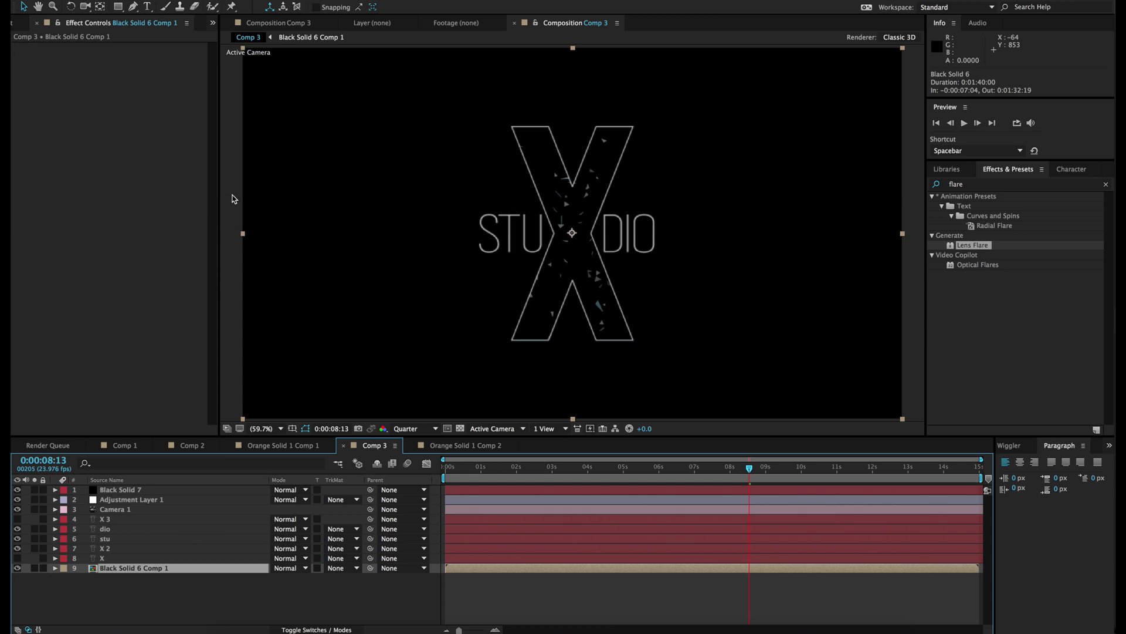
- Delete the X layer inside Black Solid 6 Comp 1, then return to Comp 3
{"action": "double_click", "coordinate": [116, 568]}
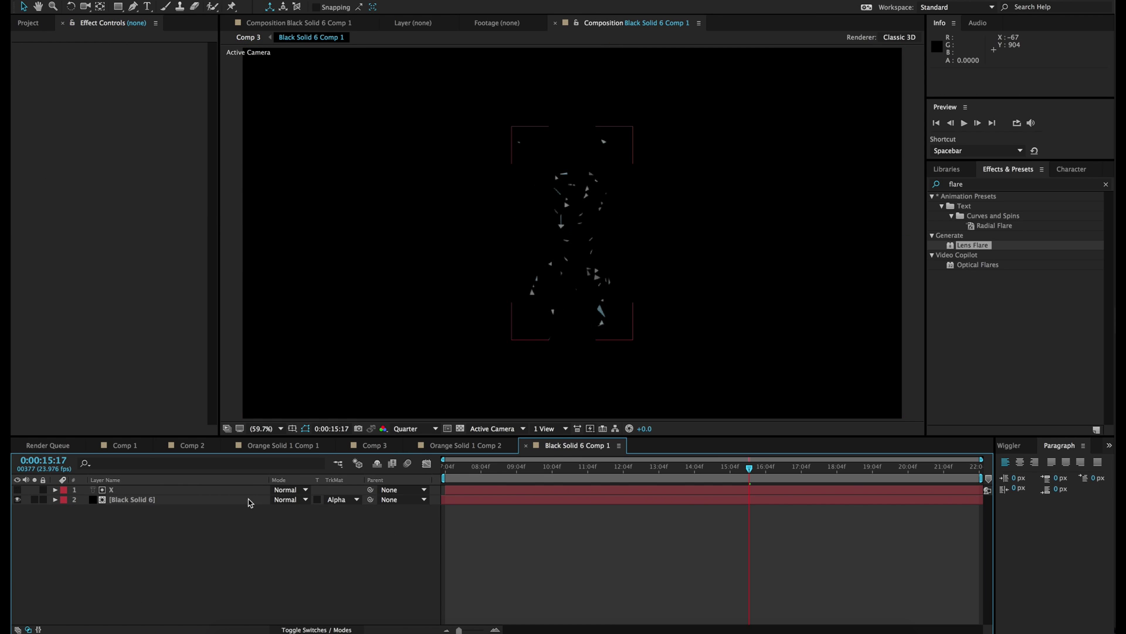
{"action": "left_click", "coordinate": [107, 490]}
{"action": "key", "text": "Delete"}
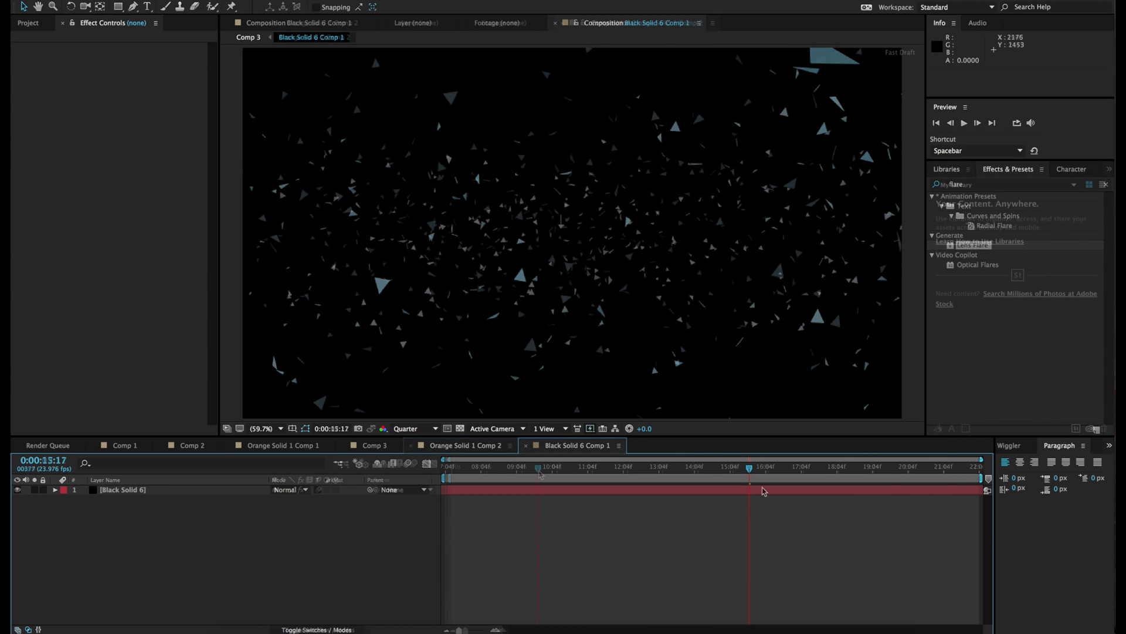
{"action": "left_click", "coordinate": [466, 445]}
{"action": "left_click", "coordinate": [375, 445]}
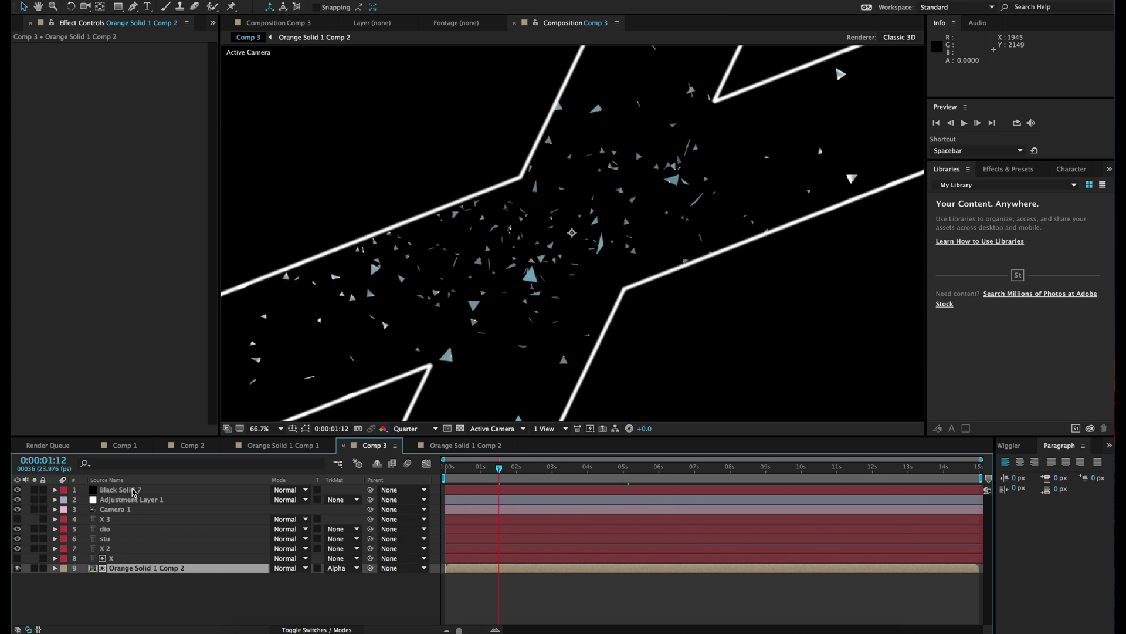
- Paste Comp 3's Camera 1 into Orange Solid 1 Comp 2 and scrub to check its keyframed move
{"action": "left_click", "coordinate": [115, 509]}
{"action": "key", "text": "ctrl+c"}
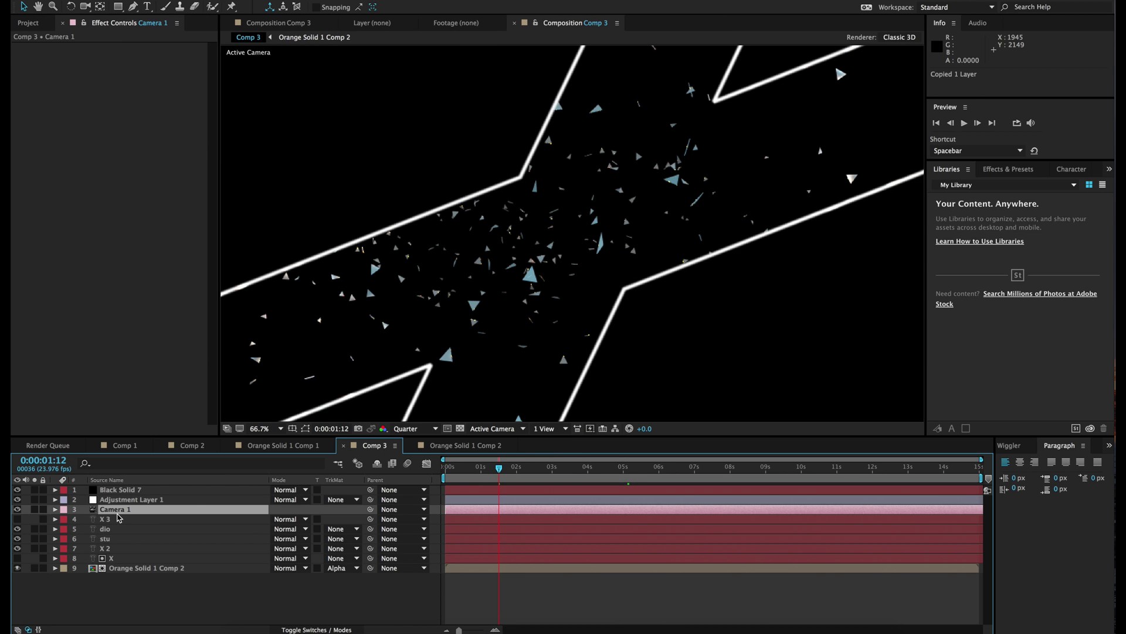
{"action": "left_click", "coordinate": [463, 446]}
{"action": "key", "text": "ctrl+v"}
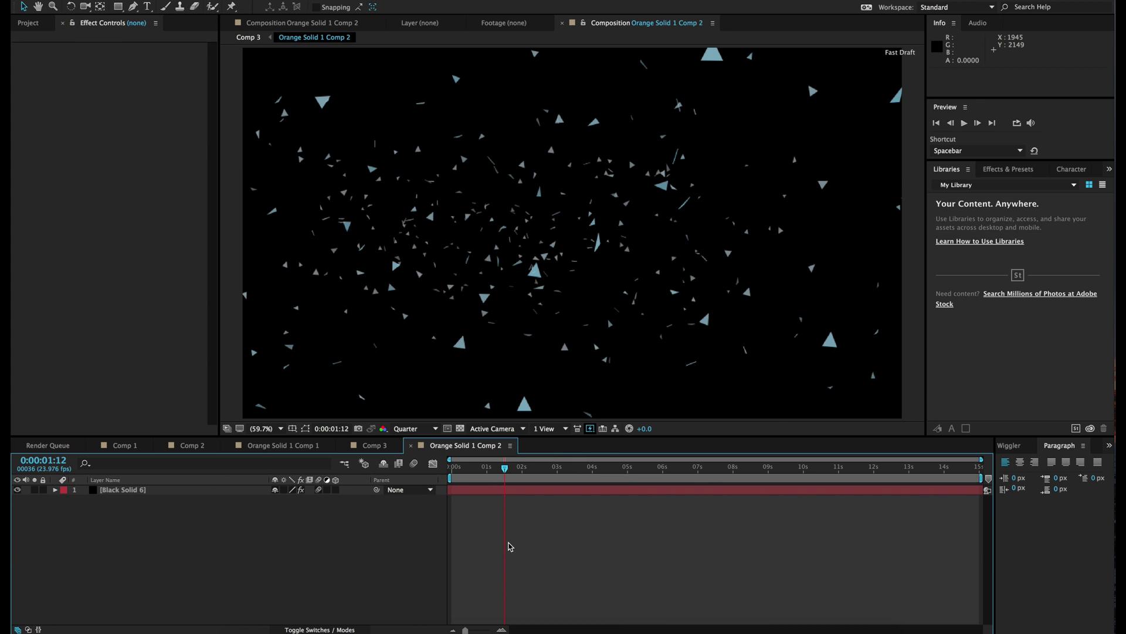
{"action": "key", "text": "u"}
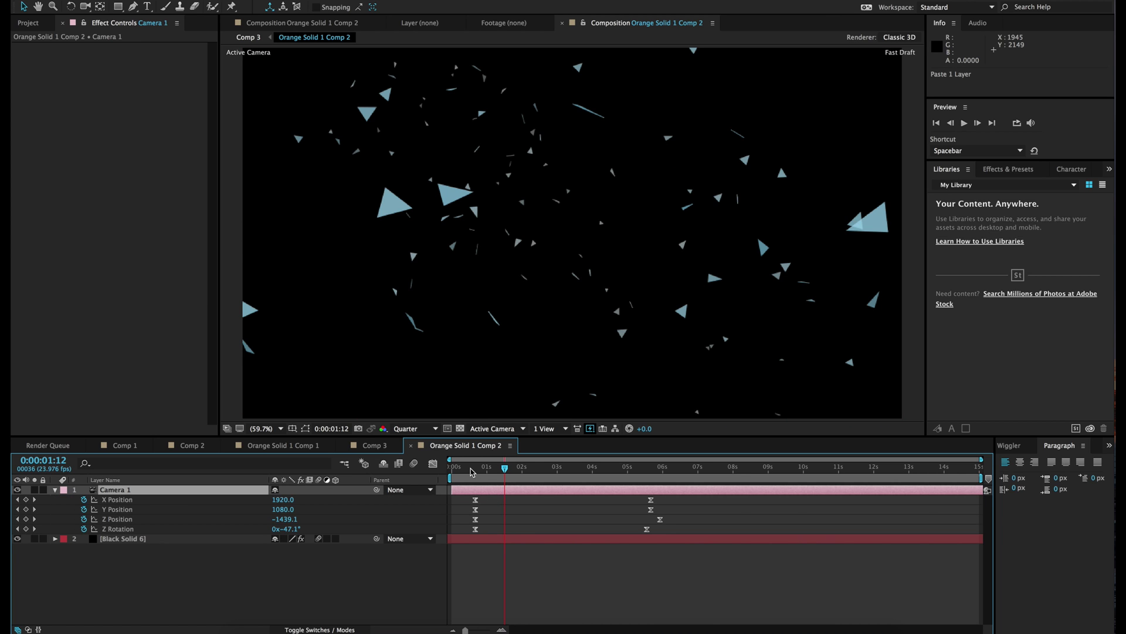
{"action": "left_click_drag", "start_coordinate": [471, 468], "coordinate": [667, 465]}
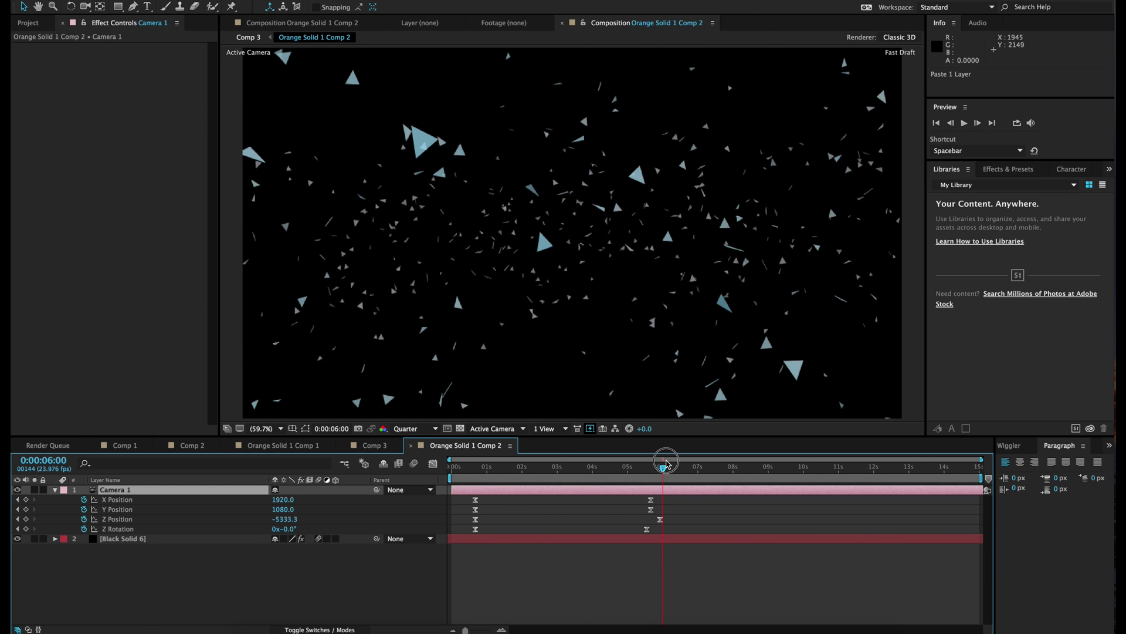
{"action": "left_click", "coordinate": [136, 545]}
- Find the Echo effect in Effects & Presets and apply it to Black Solid 6
{"action": "left_click", "coordinate": [124, 540]}
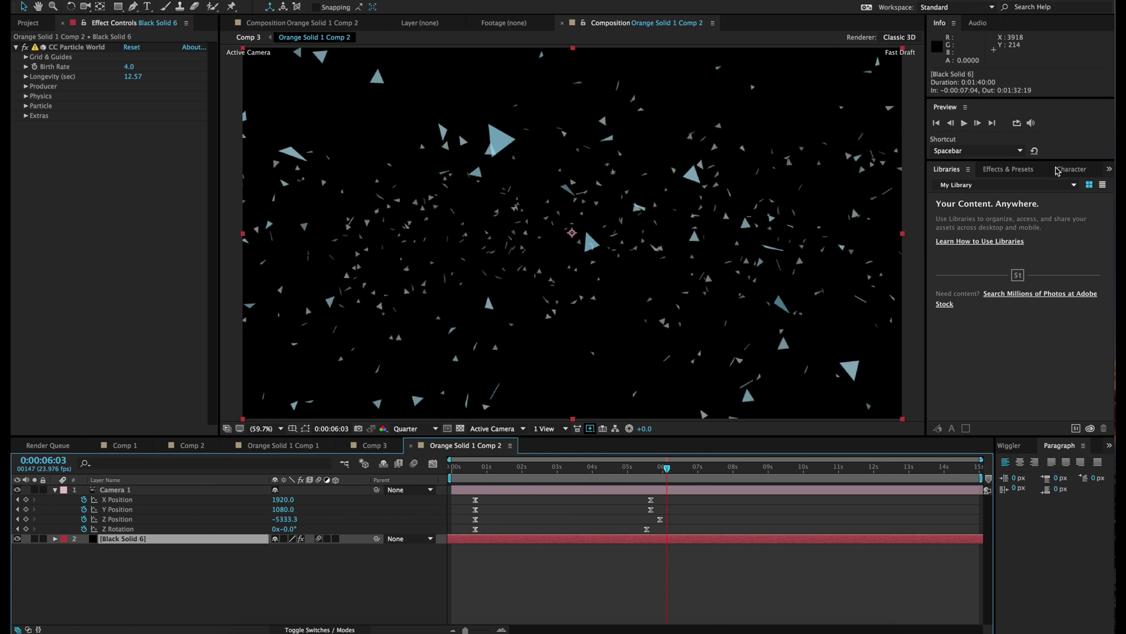
{"action": "left_click", "coordinate": [1008, 169]}
{"action": "left_click", "coordinate": [976, 184]}
{"action": "type", "text": "echo"}
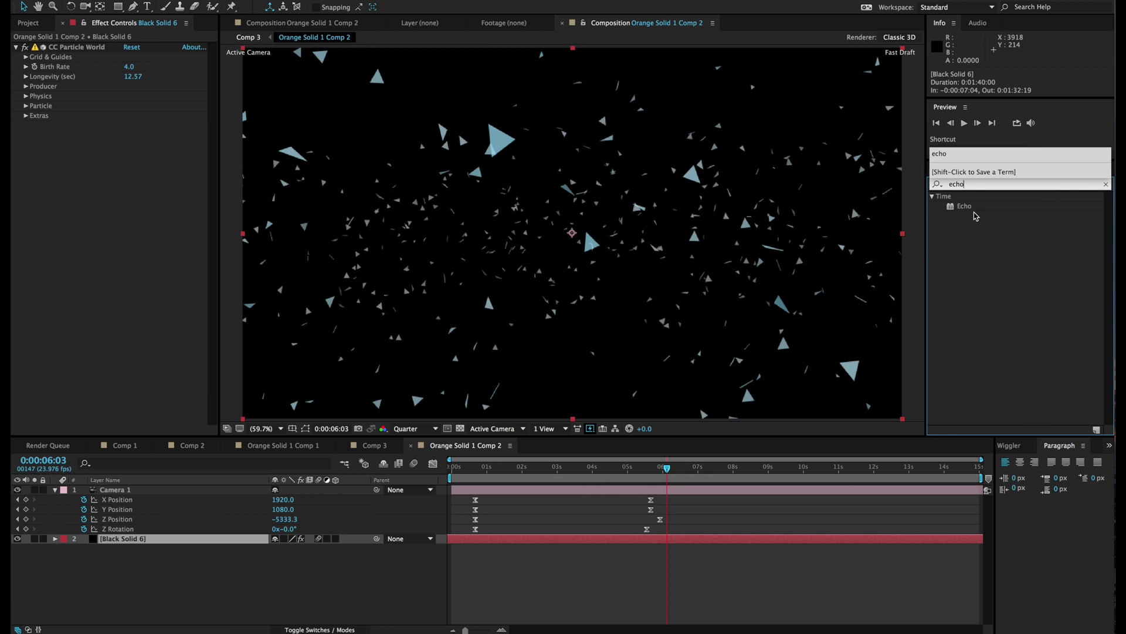
{"action": "left_click_drag", "start_coordinate": [965, 206], "coordinate": [211, 217]}
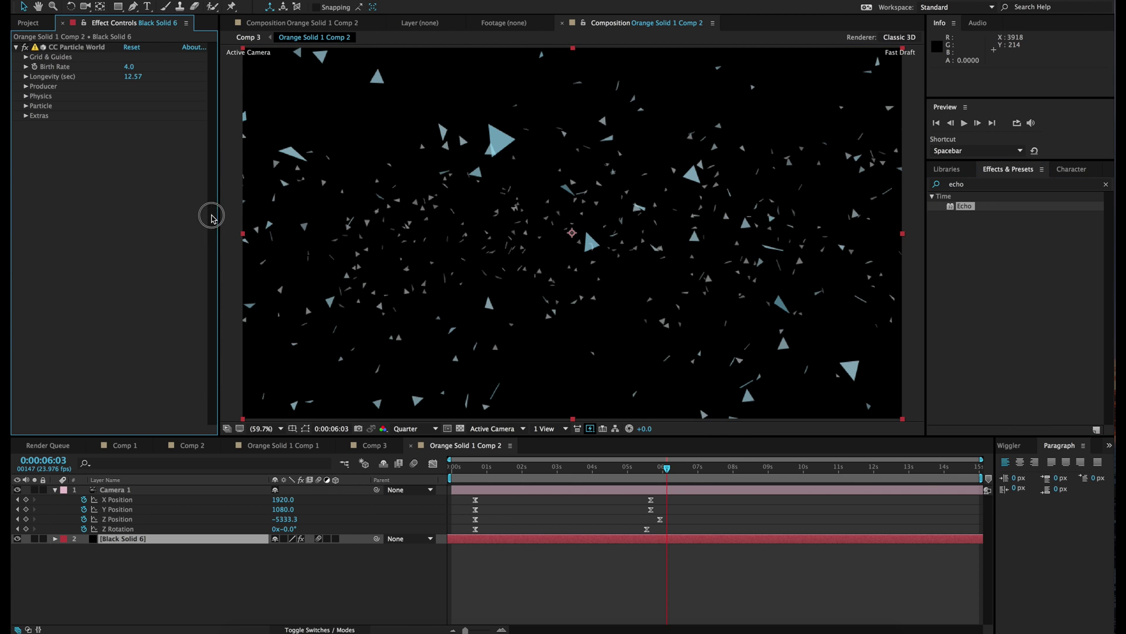
{"action": "left_click_drag", "start_coordinate": [963, 211], "coordinate": [181, 229]}
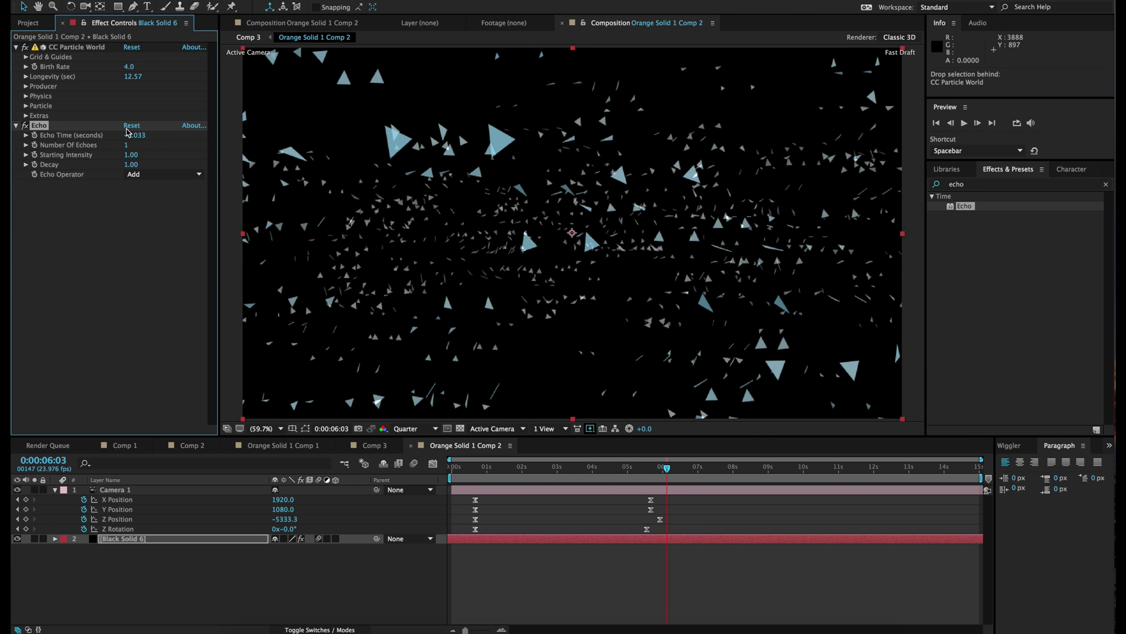
- Set Echo to 16 echoes, Echo Time -0.0033 and the Screen echo operator
{"action": "left_click", "coordinate": [127, 147]}
{"action": "key", "text": "Return"}
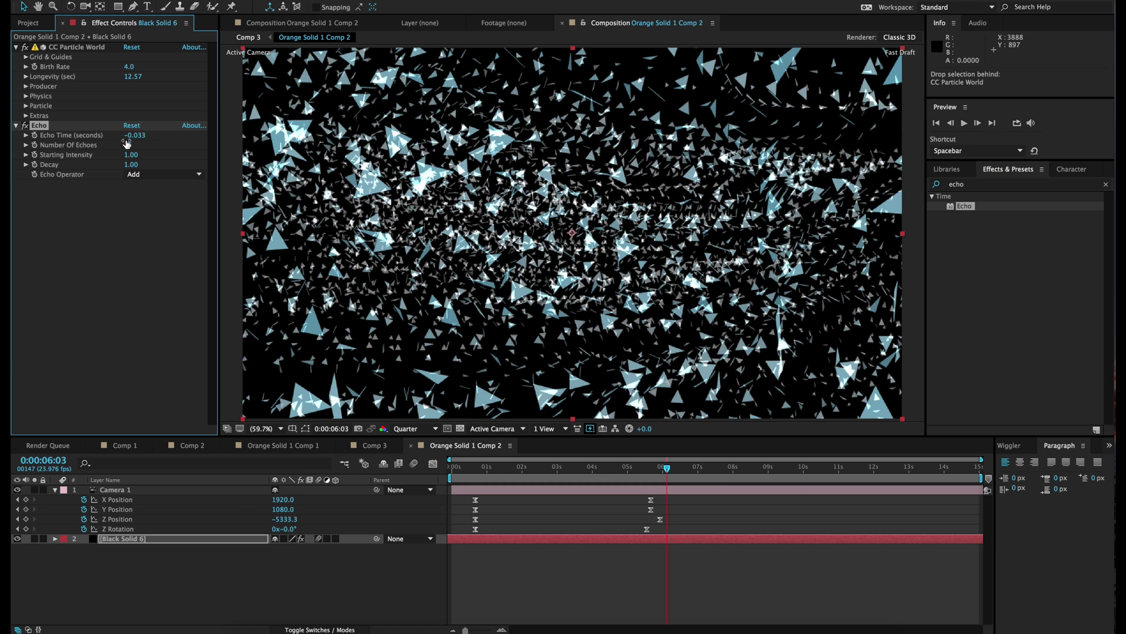
{"action": "left_click", "coordinate": [139, 136]}
{"action": "type", "text": "-0.0033"}
{"action": "key", "text": "Return"}
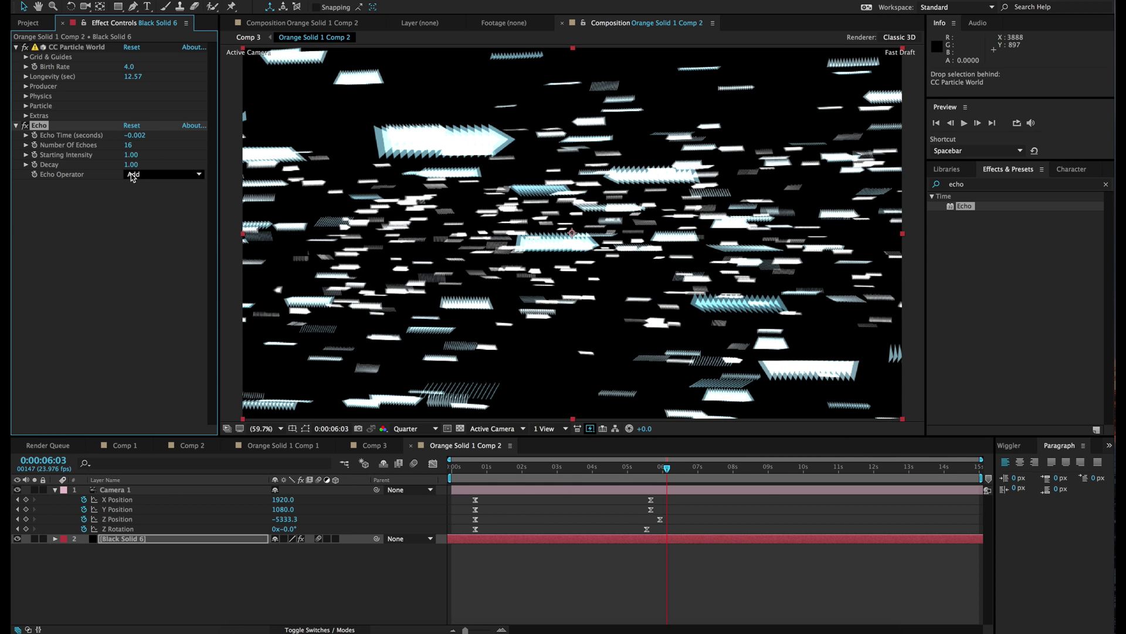
{"action": "left_click", "coordinate": [144, 175]}
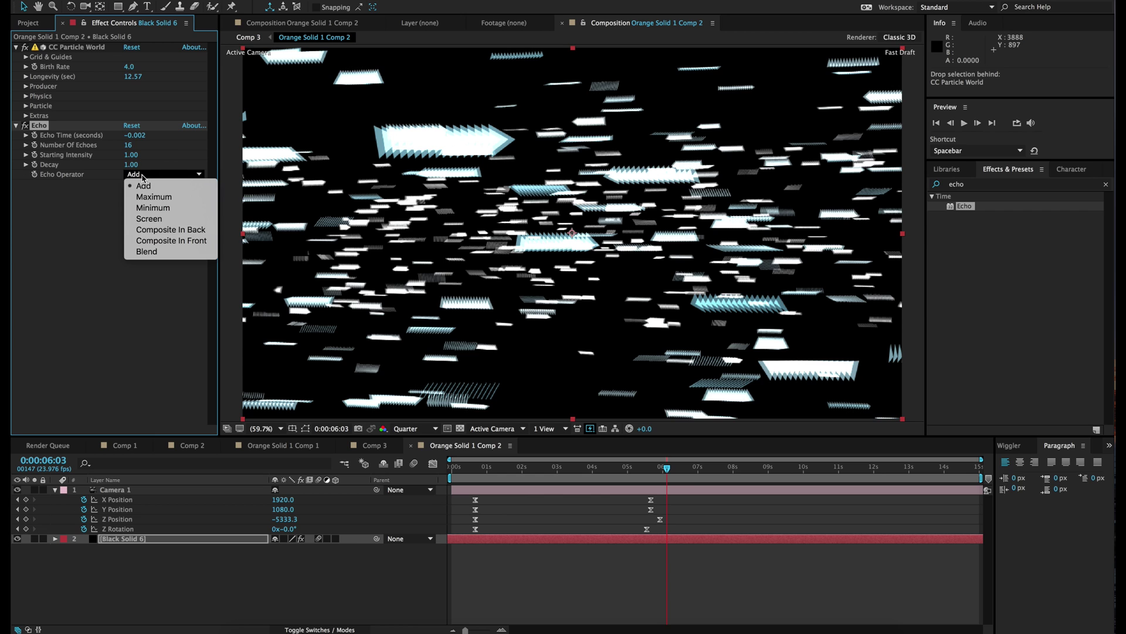
{"action": "left_click", "coordinate": [153, 219]}
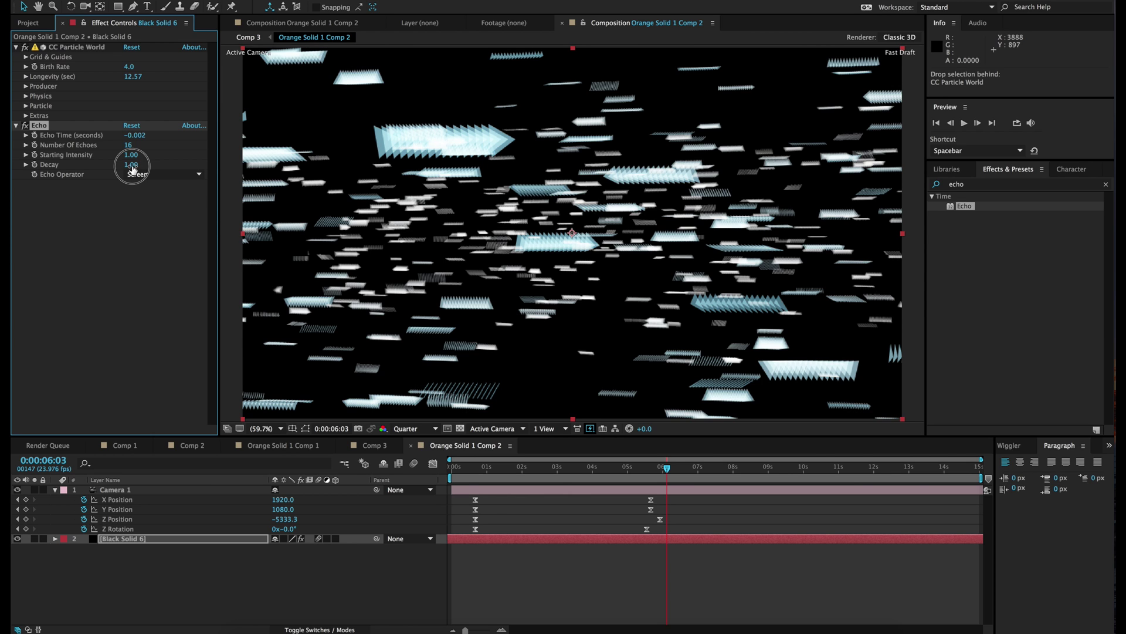
- Lower Decay to 0.81, settle Echo Time at -0.002, and check trails at 1:22 and 3:20
{"action": "left_click_drag", "start_coordinate": [133, 168], "coordinate": [123, 170]}
{"action": "left_click", "coordinate": [134, 135]}
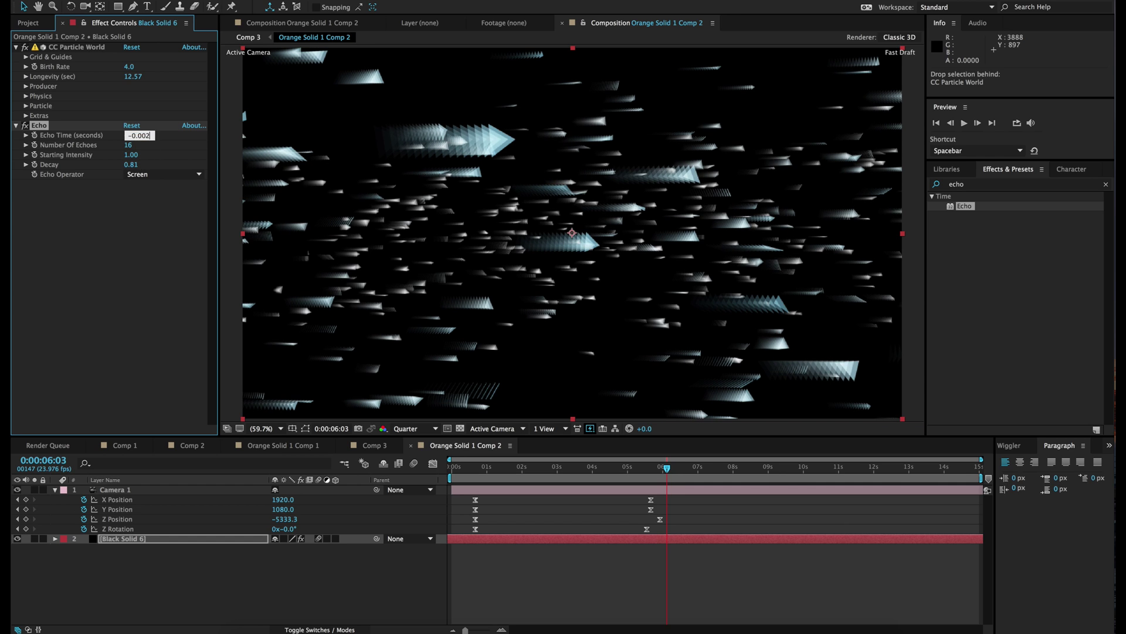
{"action": "key", "text": "BackSpace"}
{"action": "type", "text": "1"}
{"action": "key", "text": "Return"}
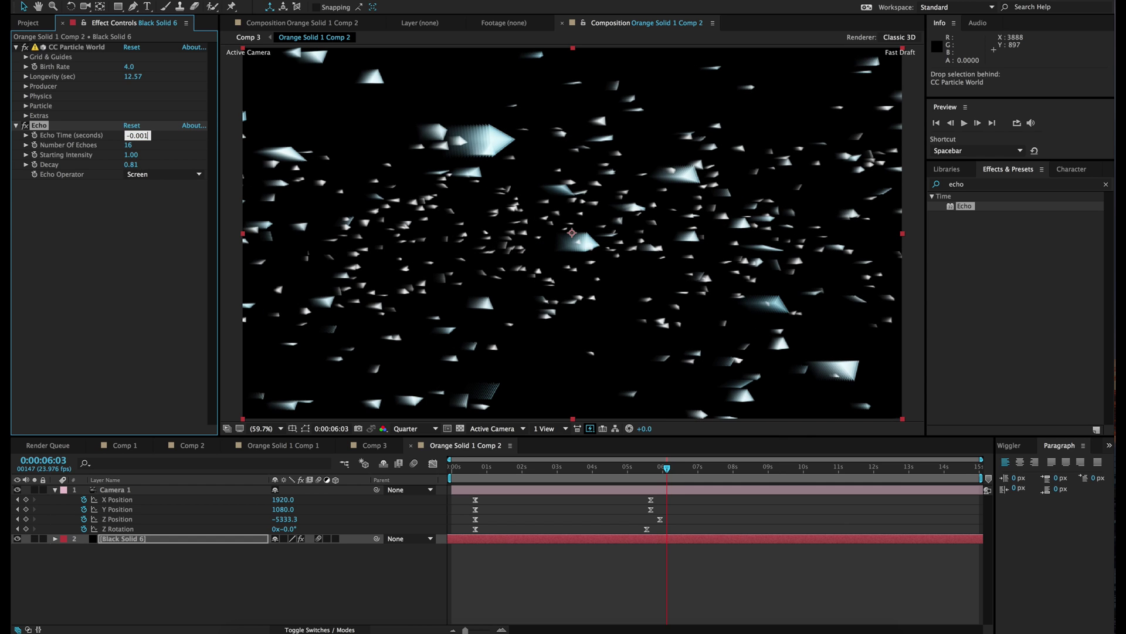
{"action": "key", "text": "ctrl+z"}
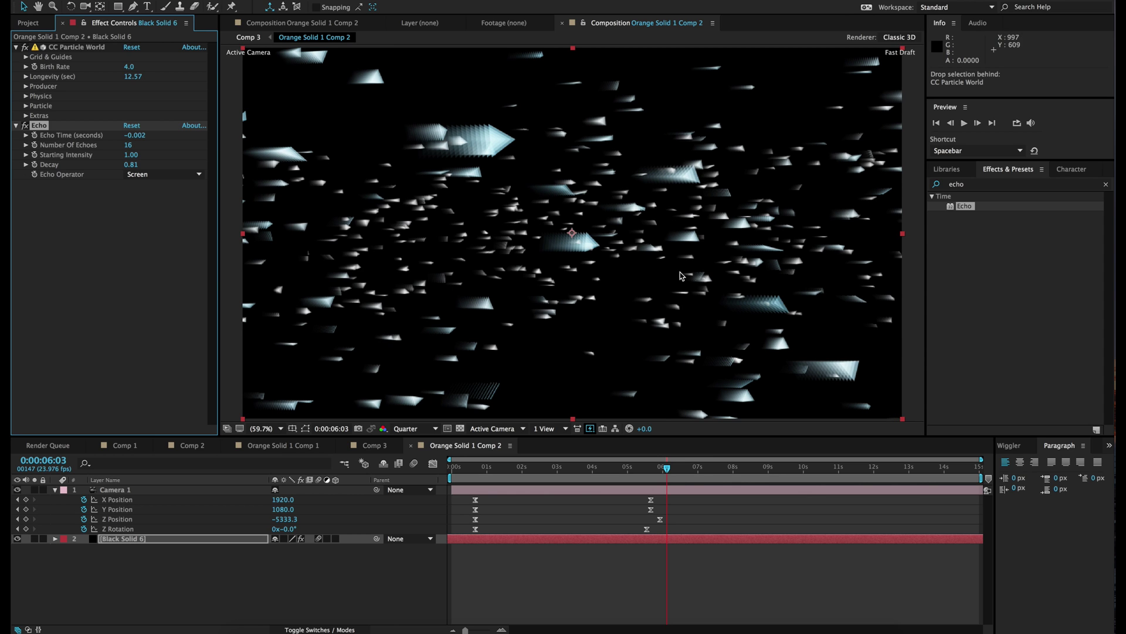
{"action": "left_click_drag", "start_coordinate": [601, 467], "coordinate": [559, 476]}
{"action": "left_click", "coordinate": [519, 477]}
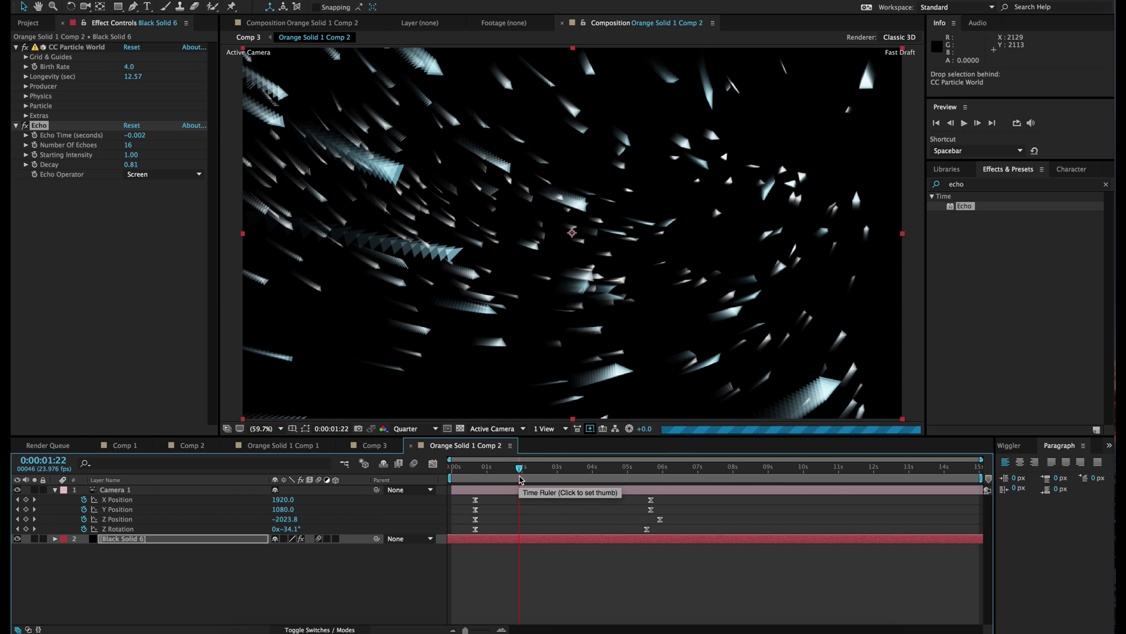
{"action": "left_click", "coordinate": [587, 471]}
- Add a new black solid layer to Orange Solid 1 Comp 2
{"action": "left_click", "coordinate": [575, 598]}
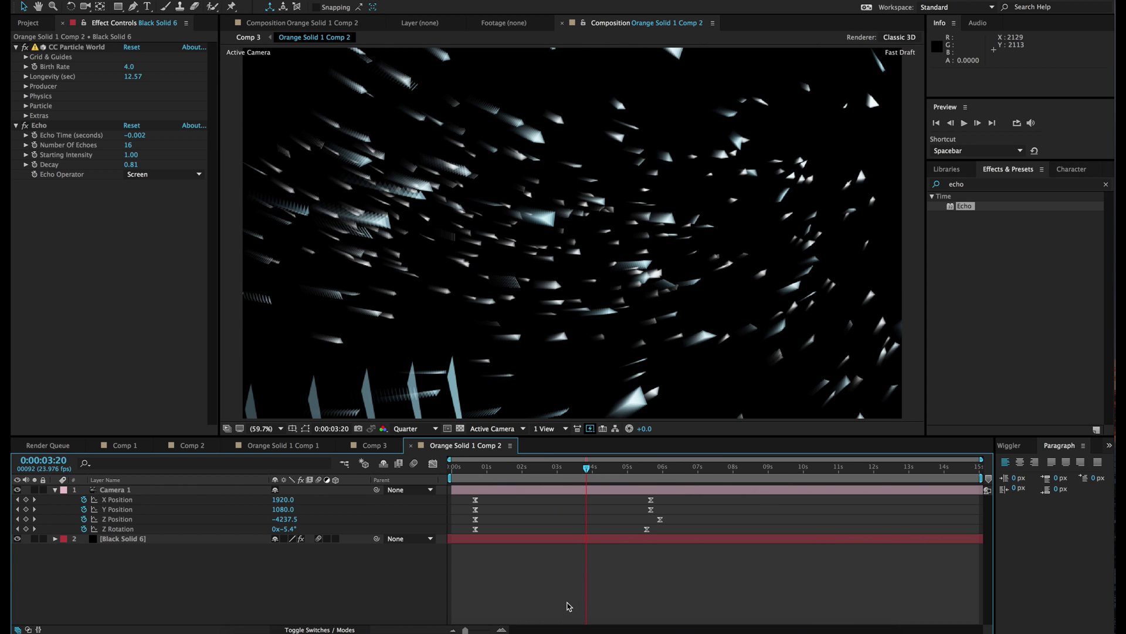
{"action": "left_click", "coordinate": [376, 451]}
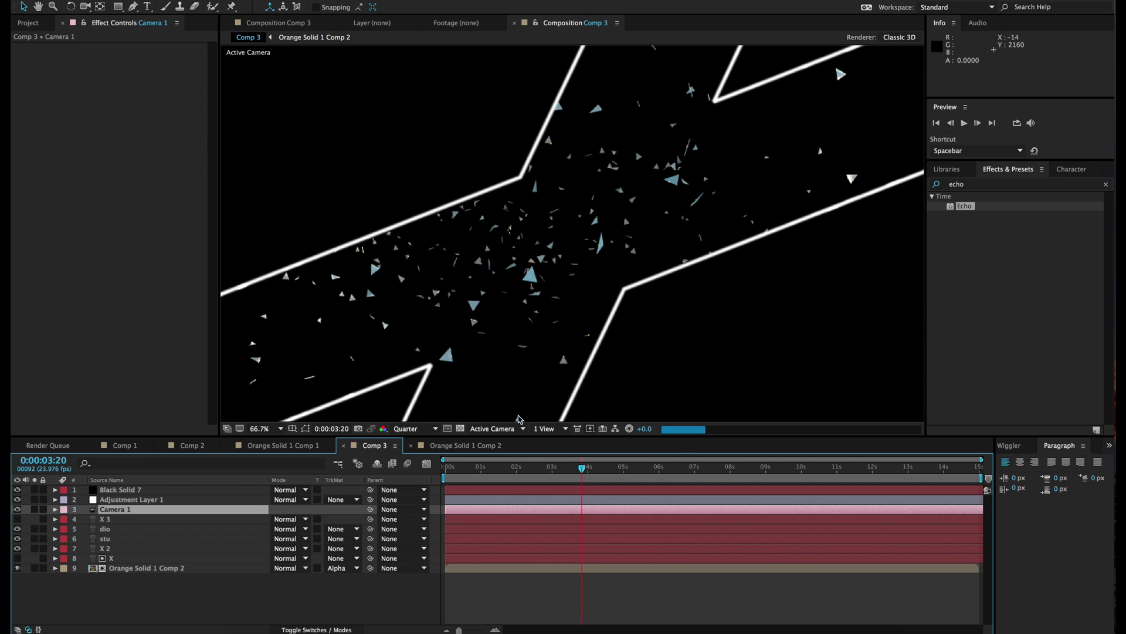
{"action": "left_click", "coordinate": [464, 447]}
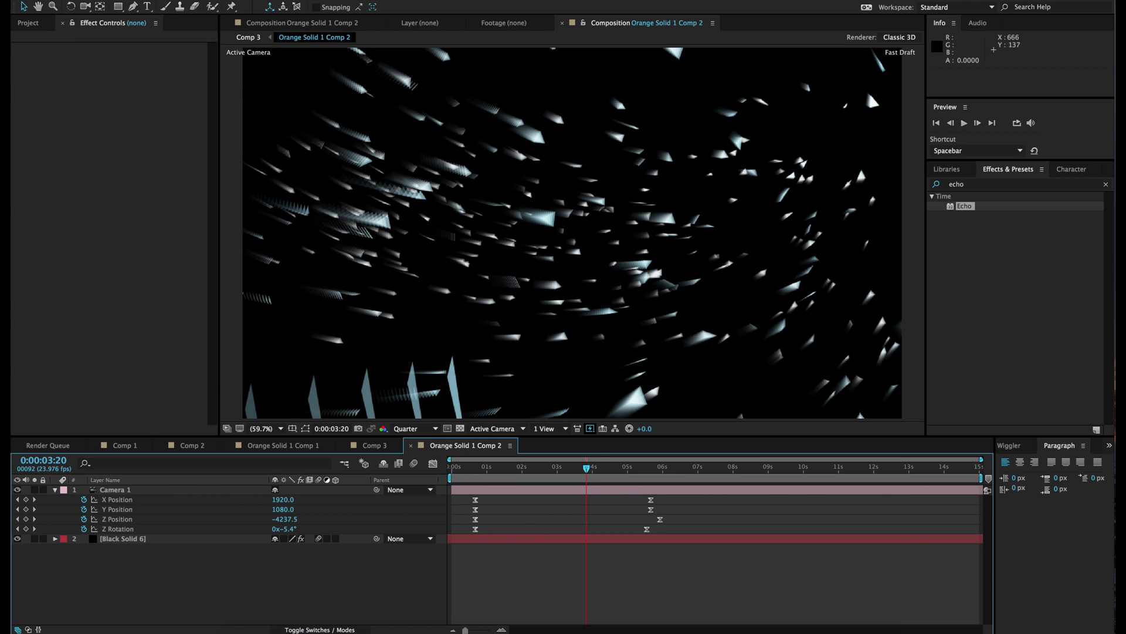
{"action": "mouse_move", "coordinate": [252, 6]}
{"action": "left_click", "coordinate": [392, 12]}
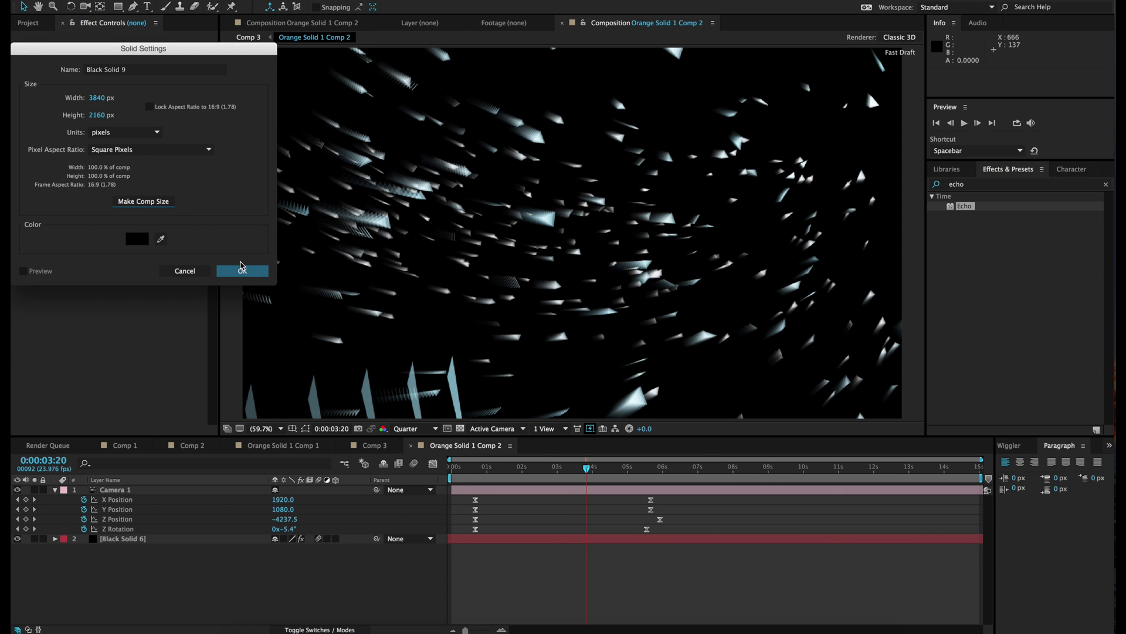
{"action": "left_click", "coordinate": [241, 269]}
- Apply the Video Copilot Optical Flares effect to the new Black Solid 9
{"action": "left_click", "coordinate": [252, 1]}
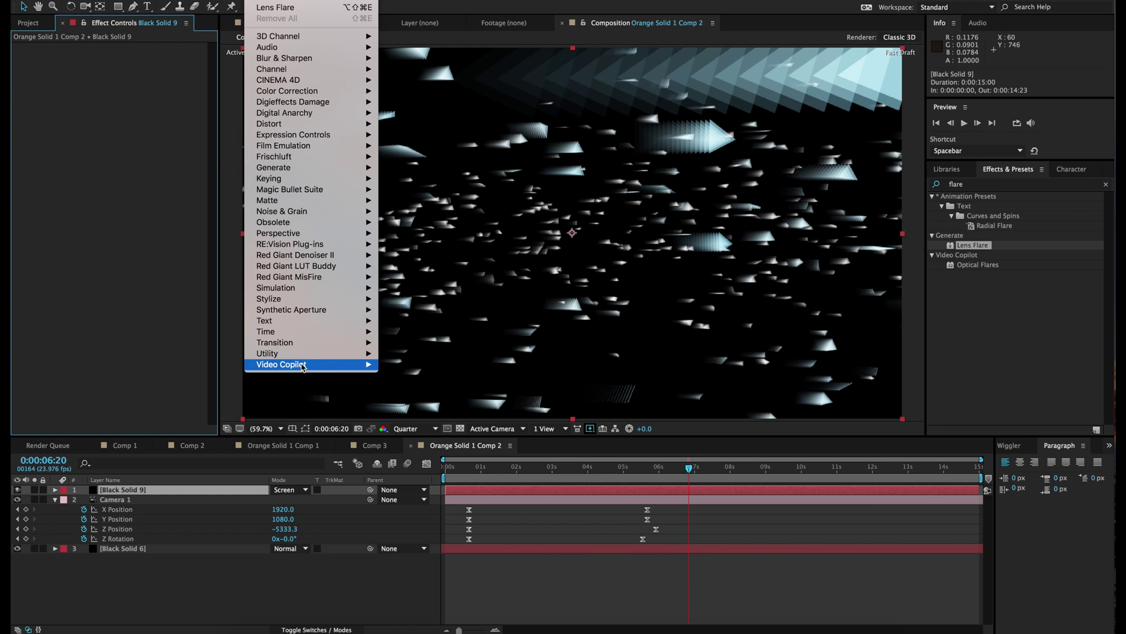
{"action": "mouse_move", "coordinate": [358, 364]}
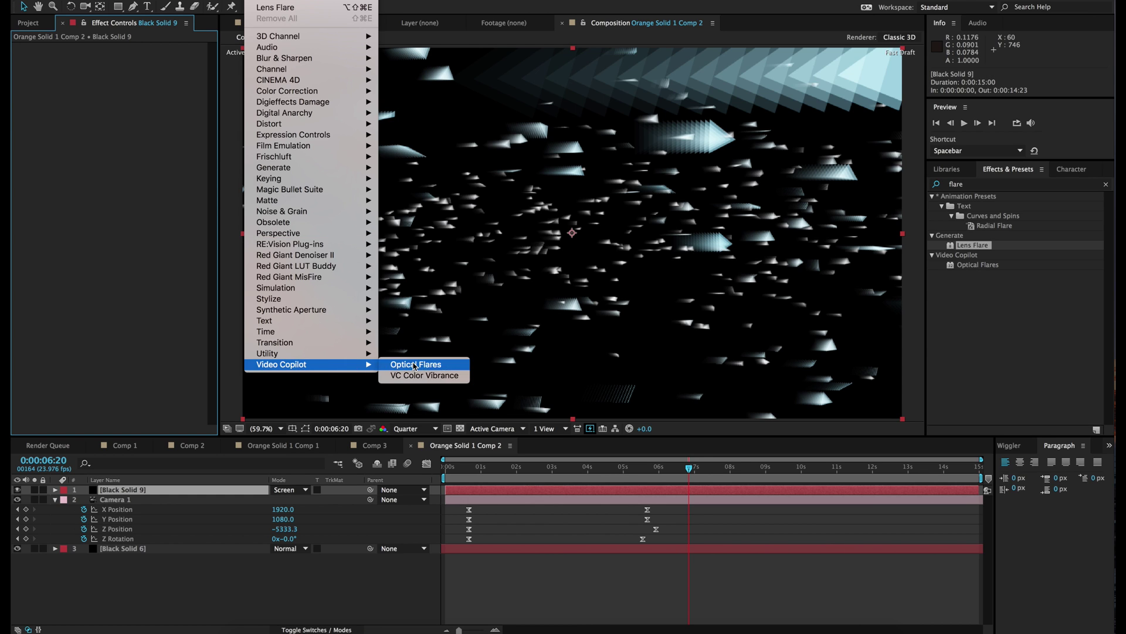
{"action": "left_click", "coordinate": [415, 364]}
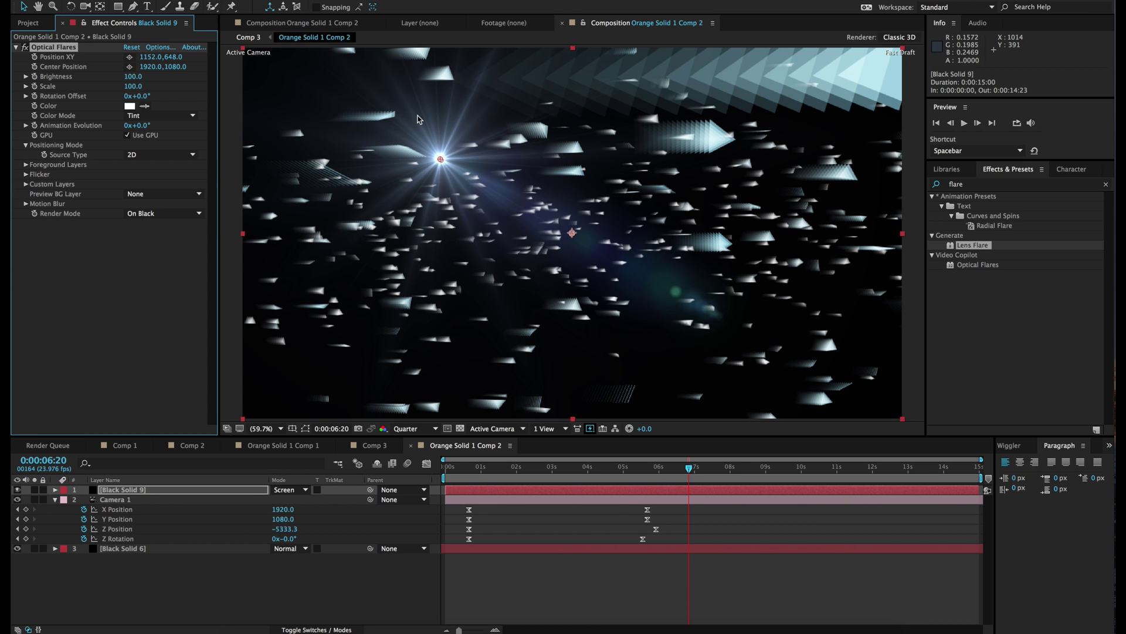
- Hide the flare layer, add point light Light 1, and move it toward the top-left
{"action": "left_click", "coordinate": [18, 490]}
{"action": "left_click", "coordinate": [226, 2]}
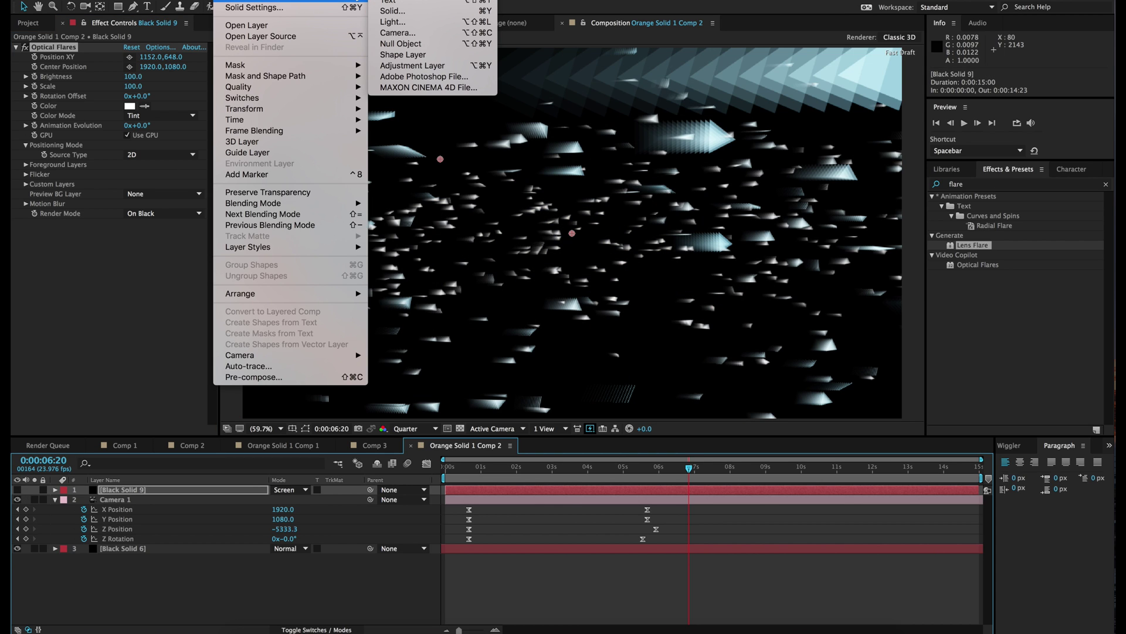
{"action": "left_click", "coordinate": [392, 21]}
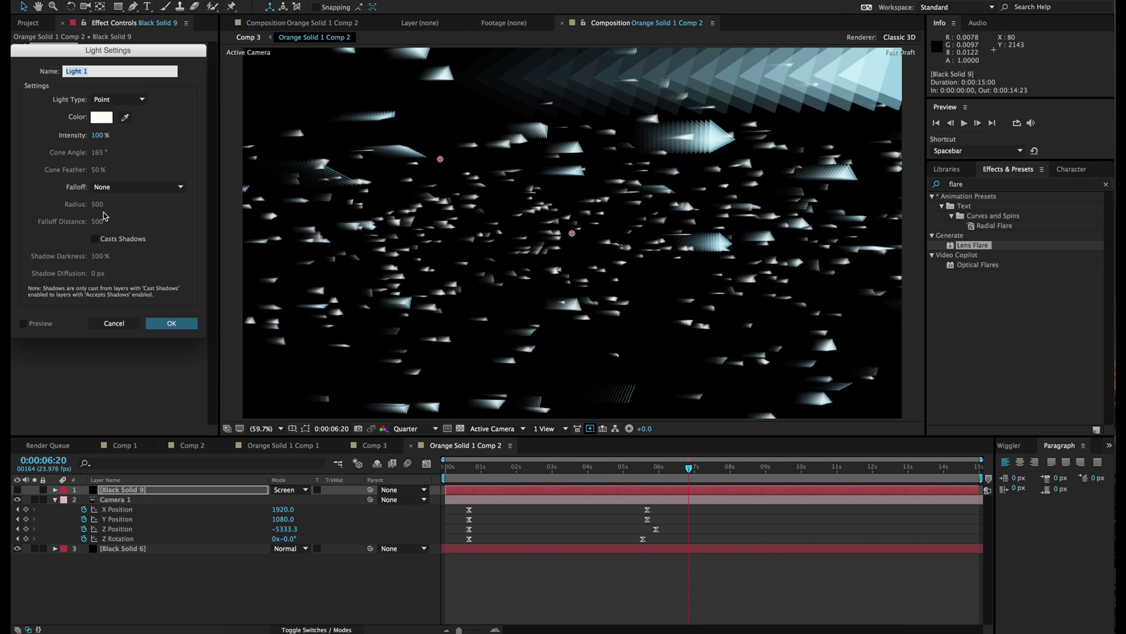
{"action": "left_click", "coordinate": [171, 322]}
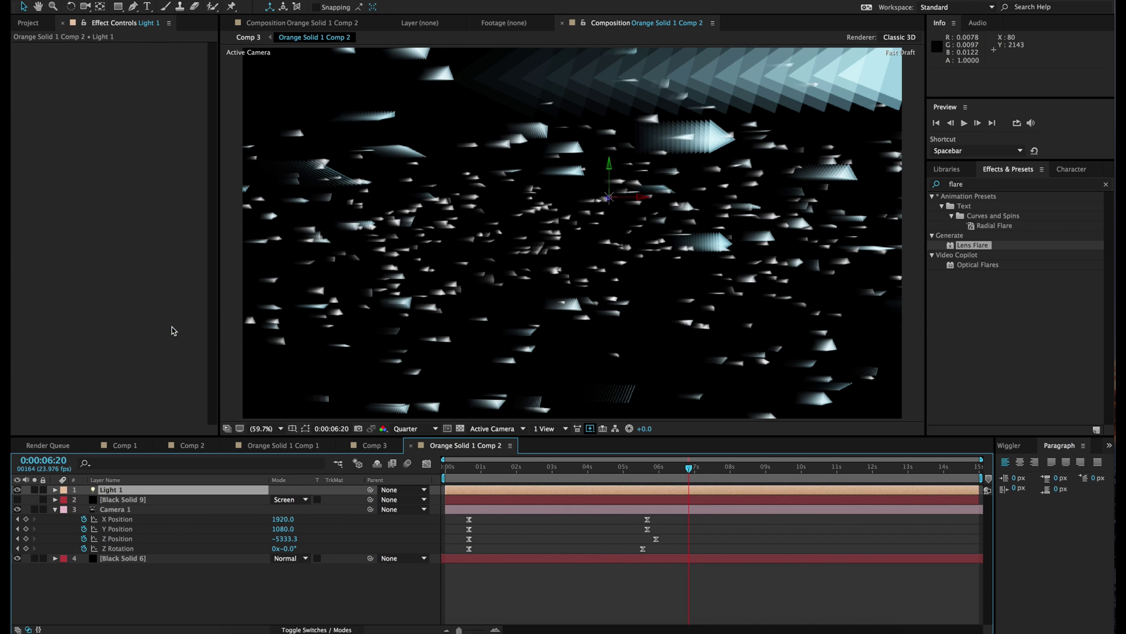
{"action": "left_click_drag", "start_coordinate": [641, 205], "coordinate": [399, 199]}
{"action": "left_click_drag", "start_coordinate": [286, 171], "coordinate": [286, 87]}
- Duplicate Light 1 into Light 2 and place it at the bottom-right
{"action": "key", "text": "ctrl+d"}
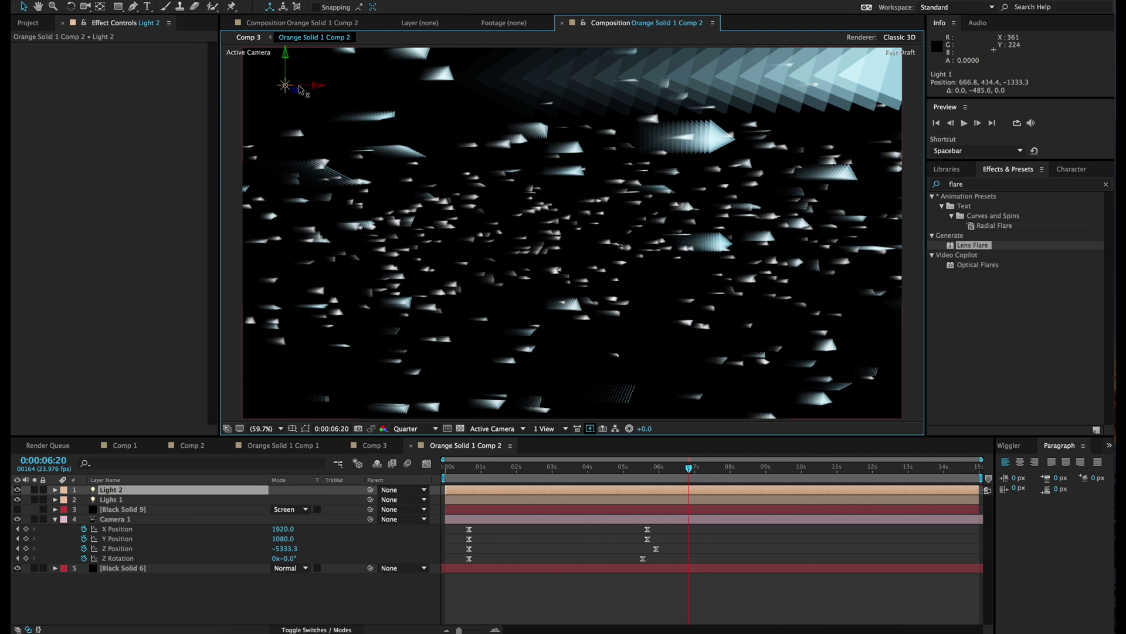
{"action": "left_click_drag", "start_coordinate": [286, 88], "coordinate": [716, 255]}
{"action": "key", "text": "ctrl+z"}
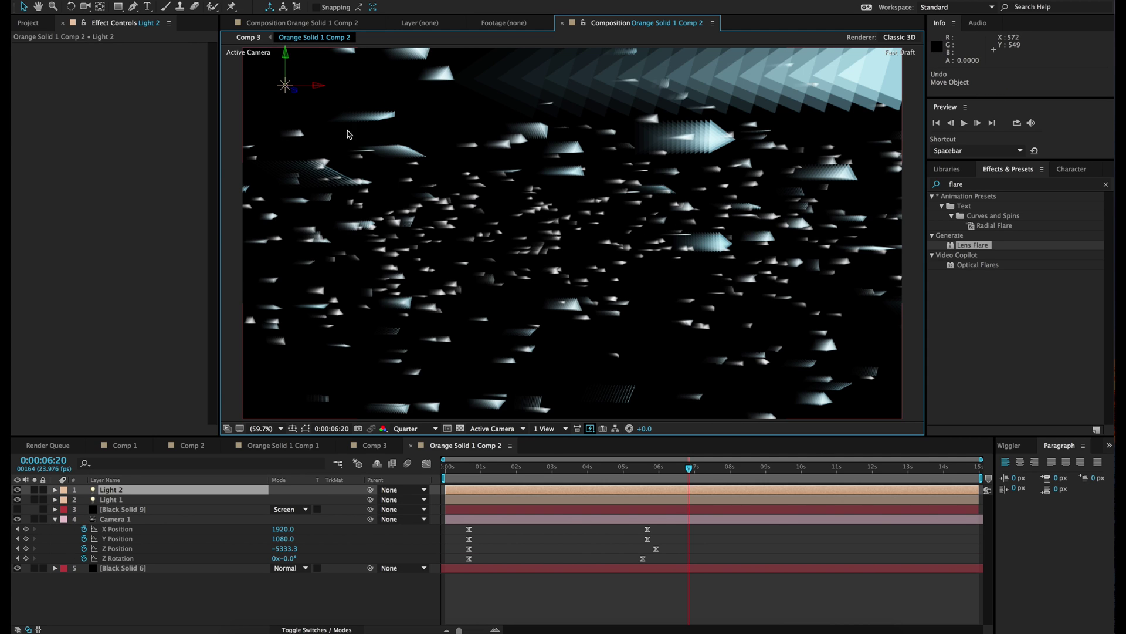
{"action": "left_click_drag", "start_coordinate": [312, 90], "coordinate": [744, 113]}
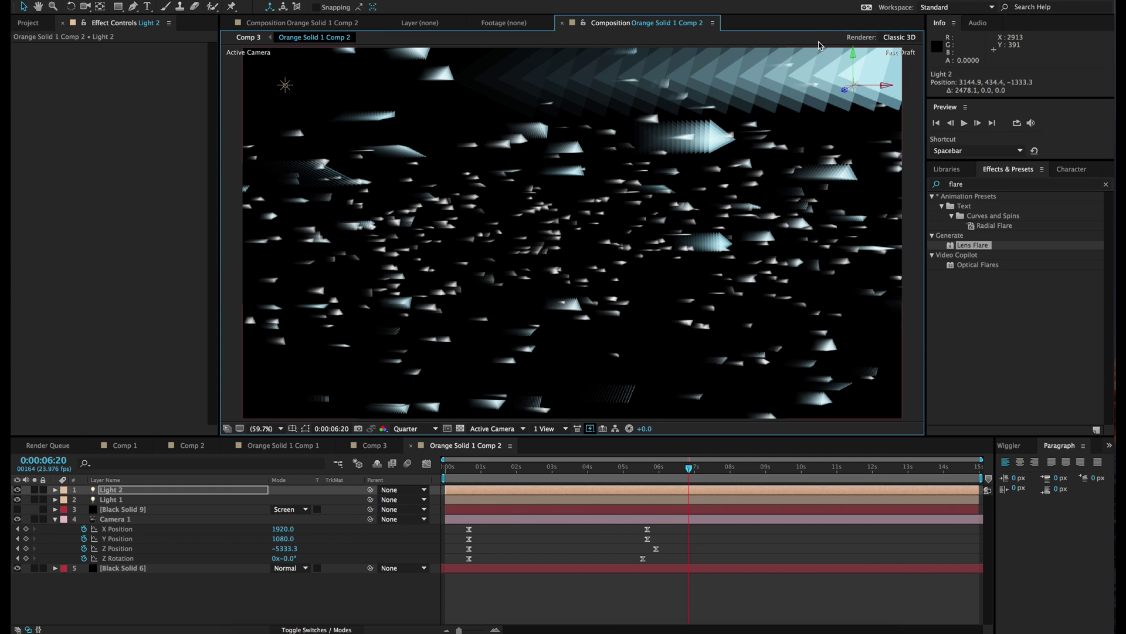
{"action": "left_click_drag", "start_coordinate": [857, 57], "coordinate": [844, 261]}
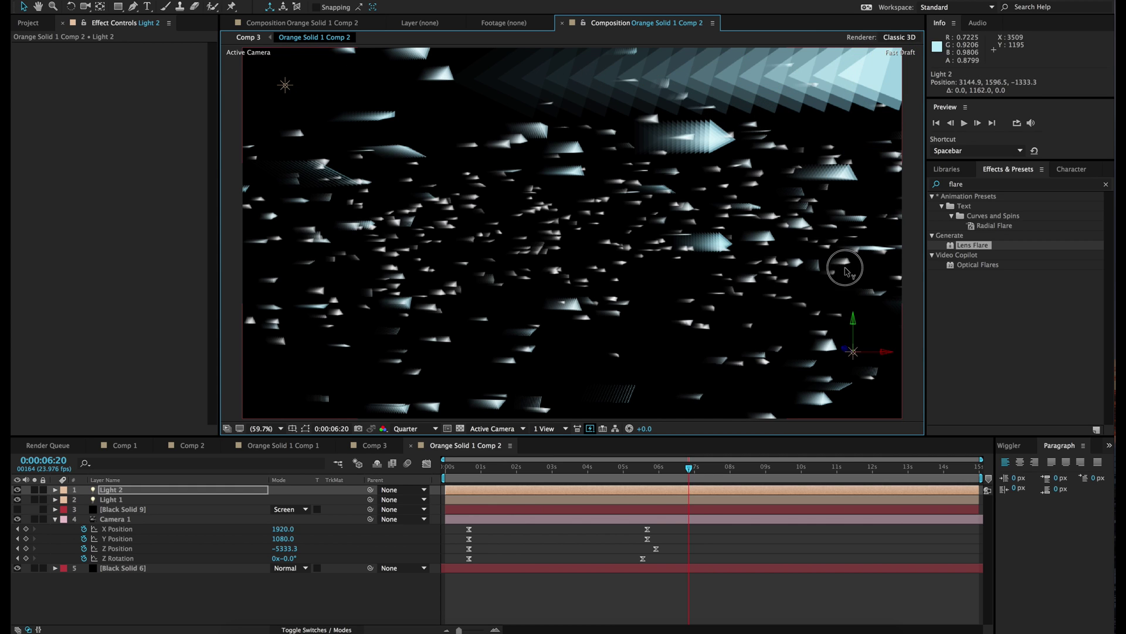
{"action": "left_click_drag", "start_coordinate": [646, 473], "coordinate": [611, 475]}
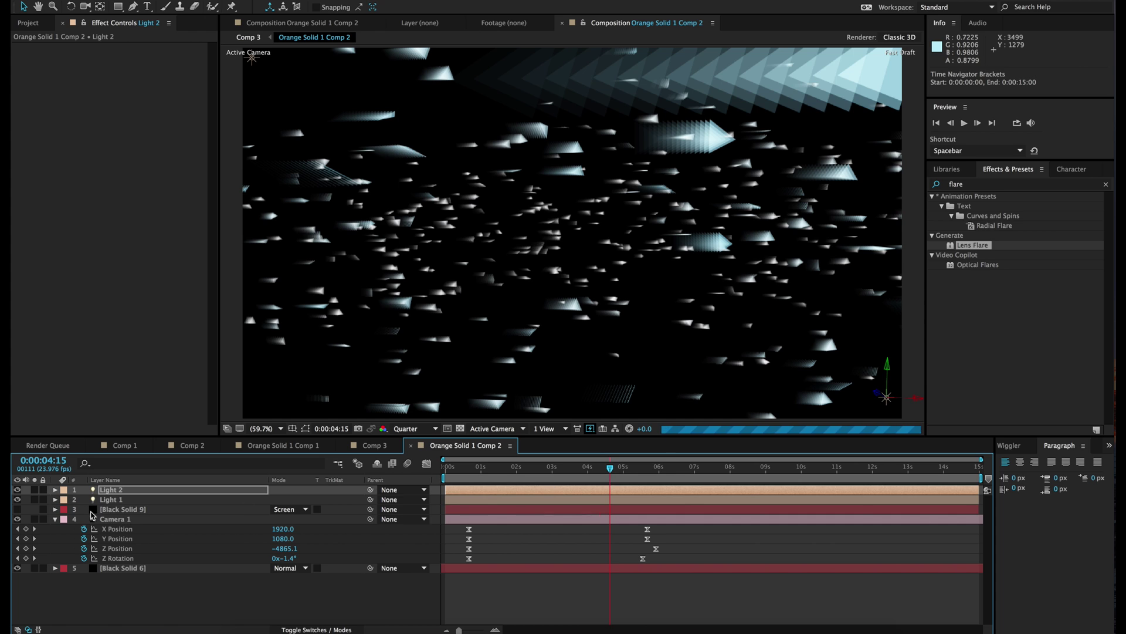
- Show Black Solid 9 and set Optical Flares Source Type to Track Lights
{"action": "left_click", "coordinate": [17, 509]}
{"action": "left_click", "coordinate": [117, 510]}
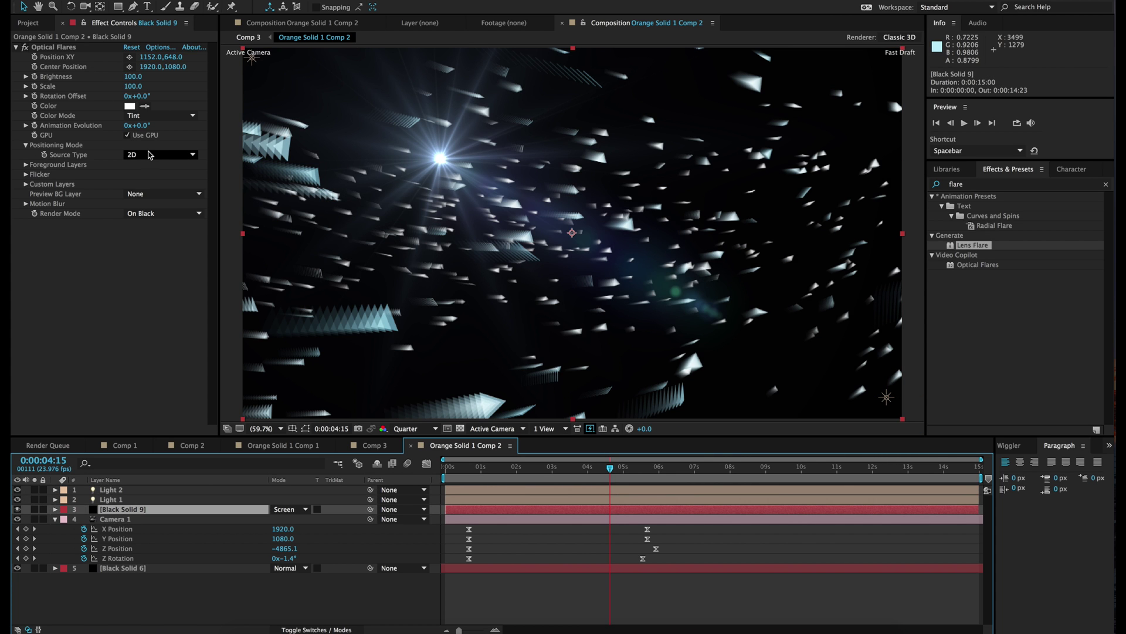
{"action": "left_click", "coordinate": [150, 157]}
{"action": "left_click", "coordinate": [153, 189]}
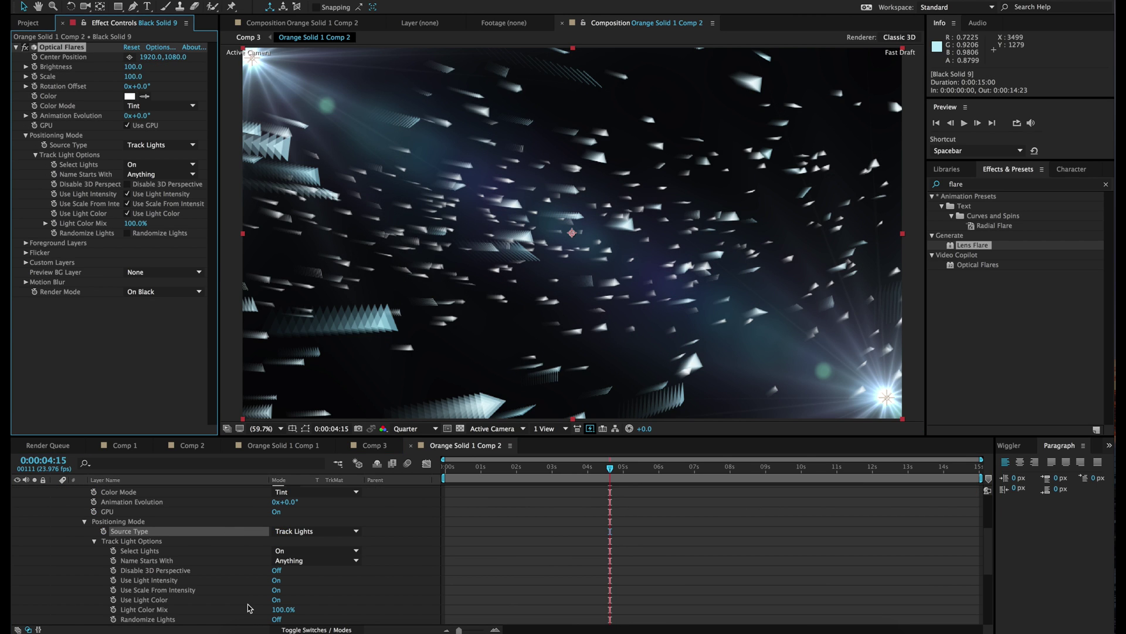
{"action": "scroll", "coordinate": [196, 551], "scroll_direction": "up", "scroll_amount": 5}
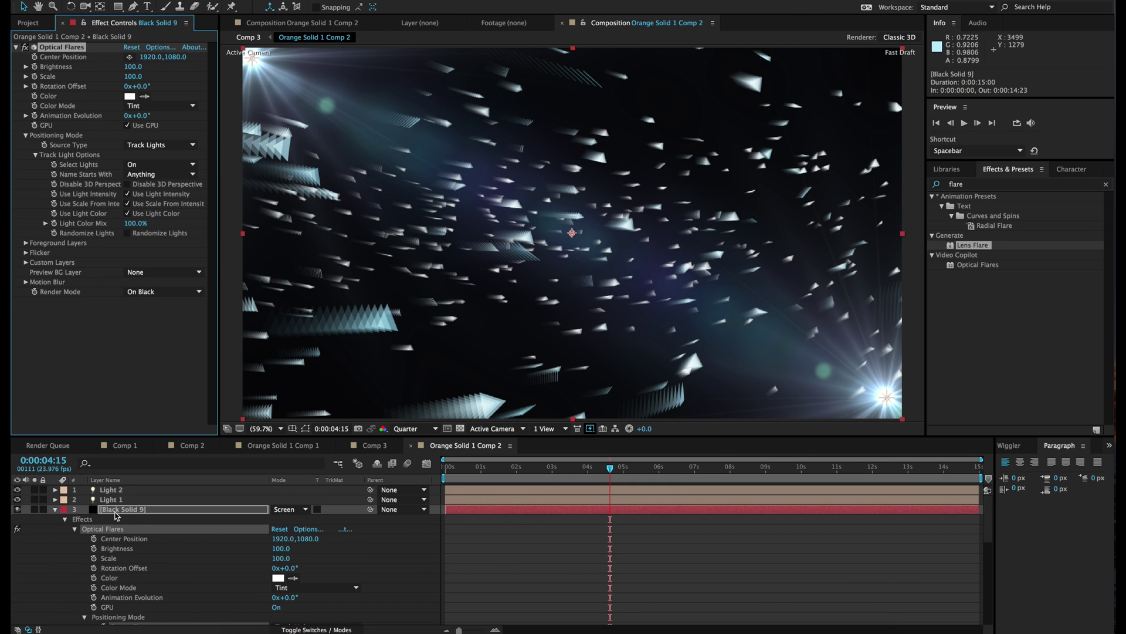
{"action": "left_click", "coordinate": [55, 510]}
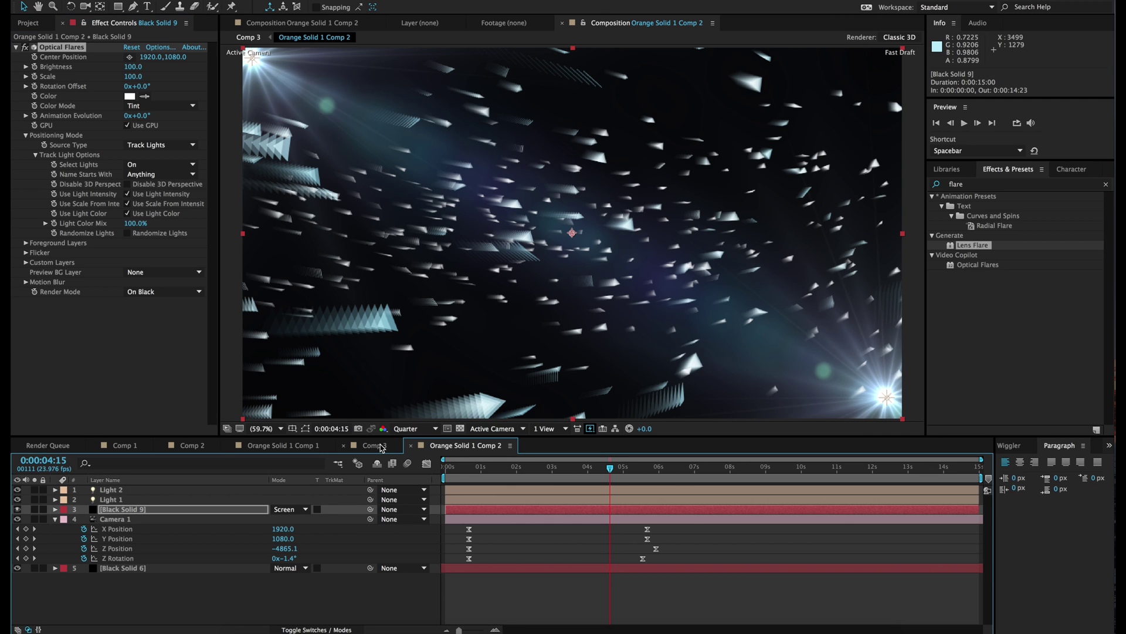
{"action": "left_click", "coordinate": [375, 446]}
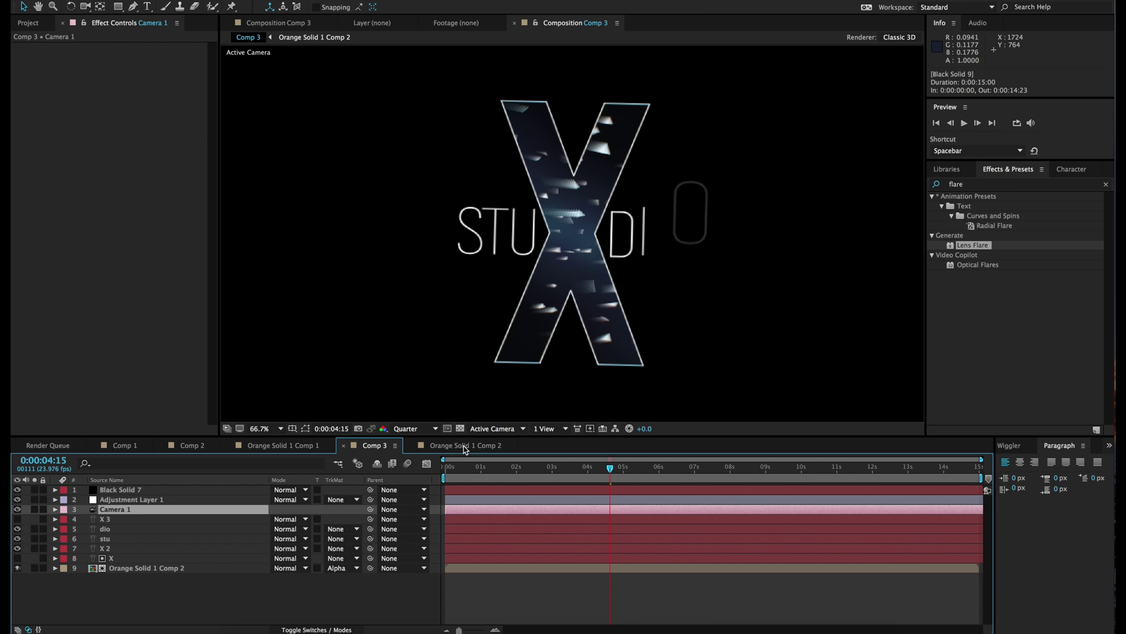
- Compare the particle comp and Comp 3 at around 3, 2, 1 seconds and the first frames
{"action": "key", "text": "shift+period"}
{"action": "left_click", "coordinate": [555, 468]}
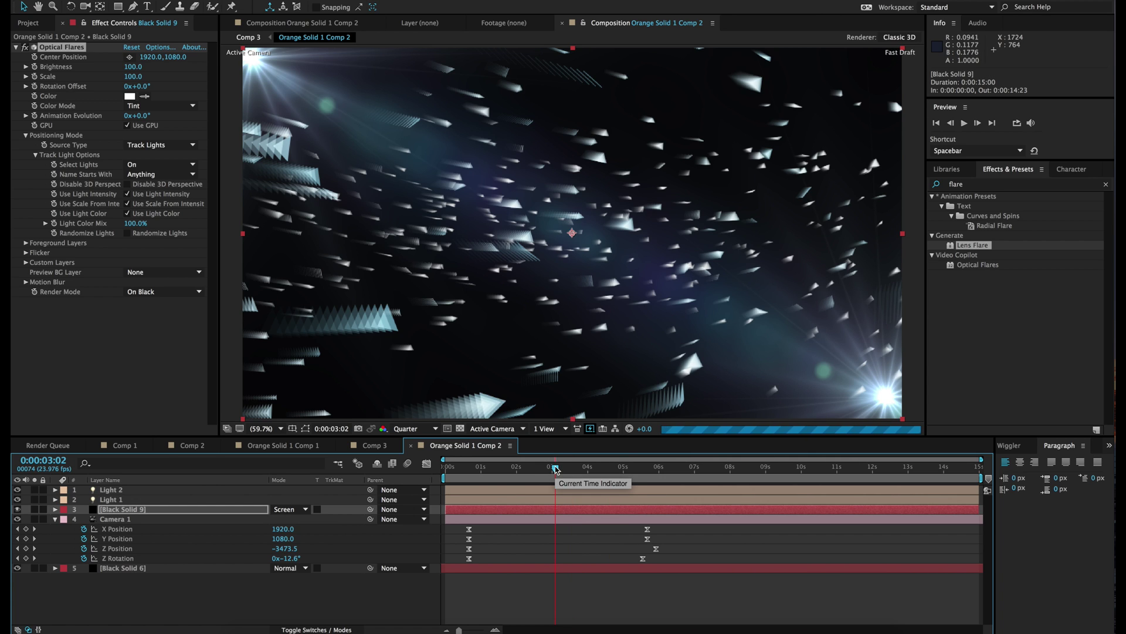
{"action": "left_click_drag", "start_coordinate": [555, 468], "coordinate": [522, 472]}
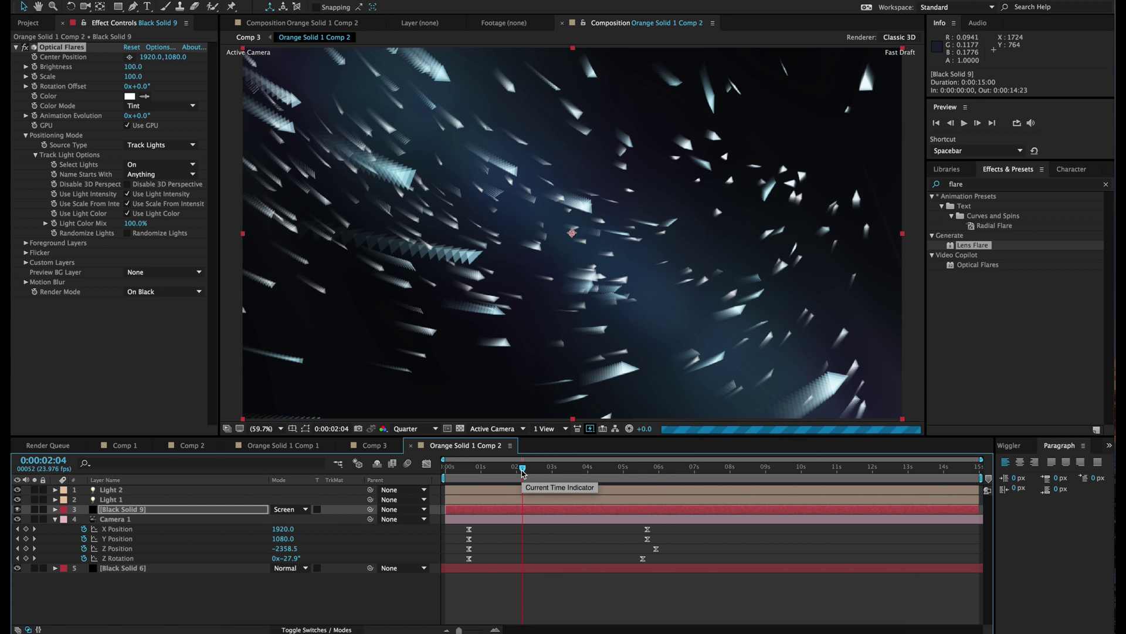
{"action": "left_click_drag", "start_coordinate": [522, 472], "coordinate": [499, 469]}
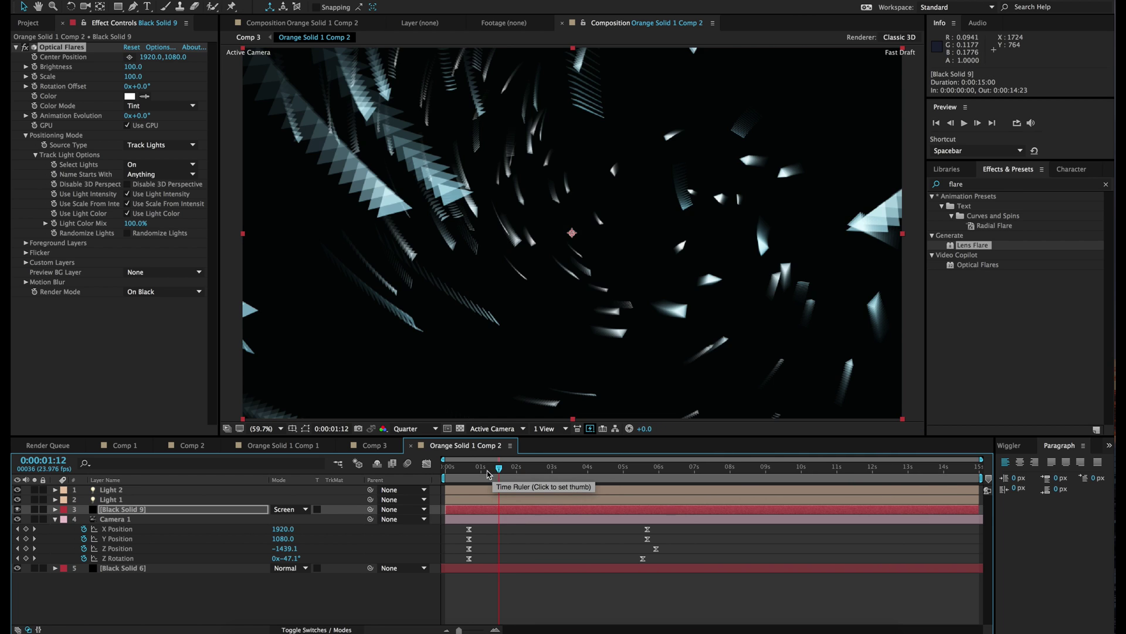
{"action": "left_click", "coordinate": [377, 444]}
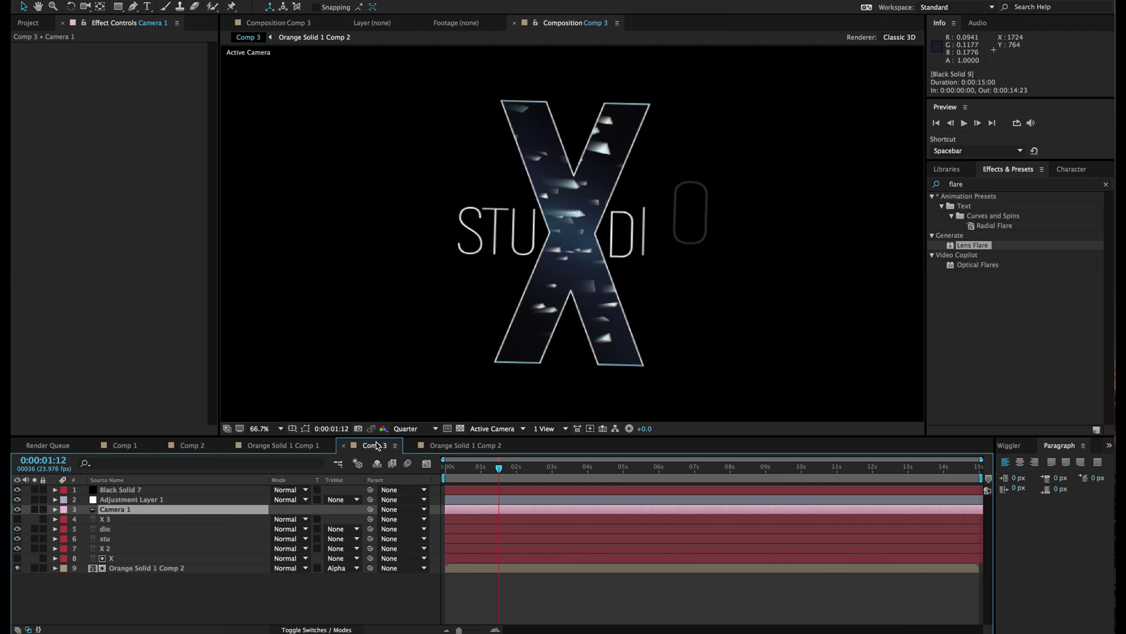
{"action": "left_click", "coordinate": [466, 469]}
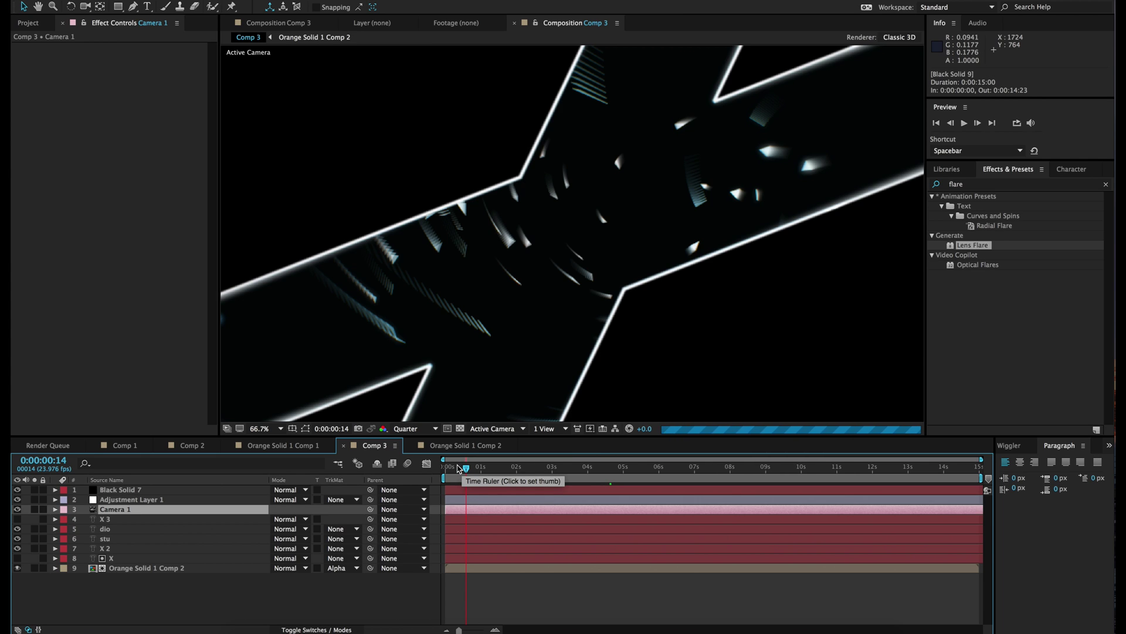
{"action": "left_click", "coordinate": [457, 467]}
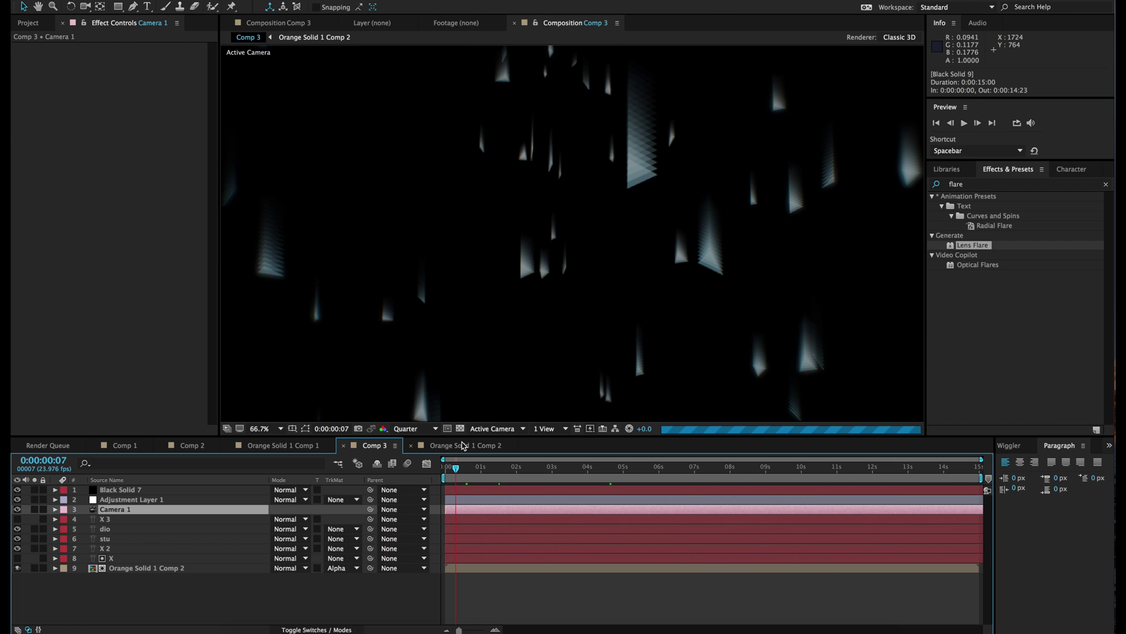
- RAM preview Orange Solid 1 Comp 2 from 0:00:00:15, then return to Comp 3
{"action": "left_click", "coordinate": [465, 445]}
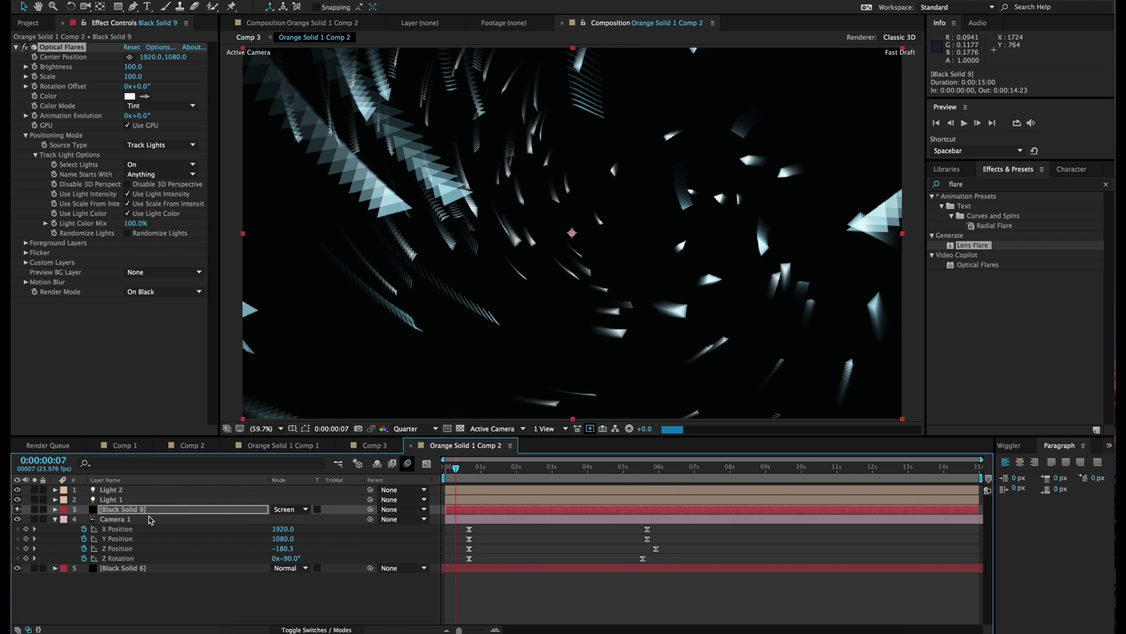
{"action": "left_click", "coordinate": [146, 510]}
{"action": "left_click", "coordinate": [467, 467]}
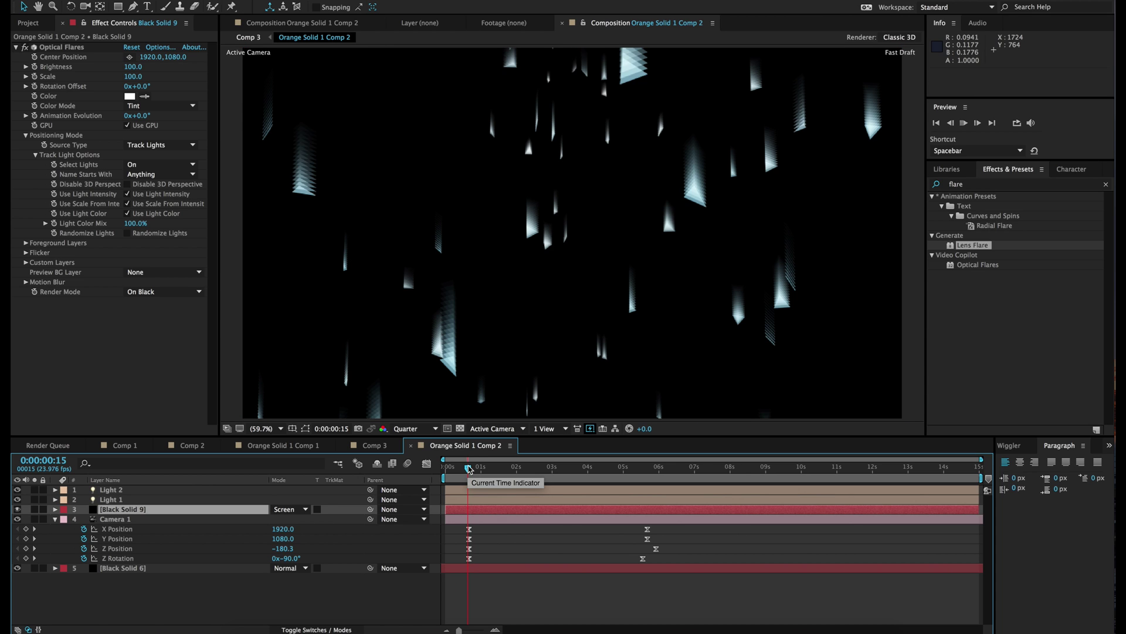
{"action": "key", "text": "space"}
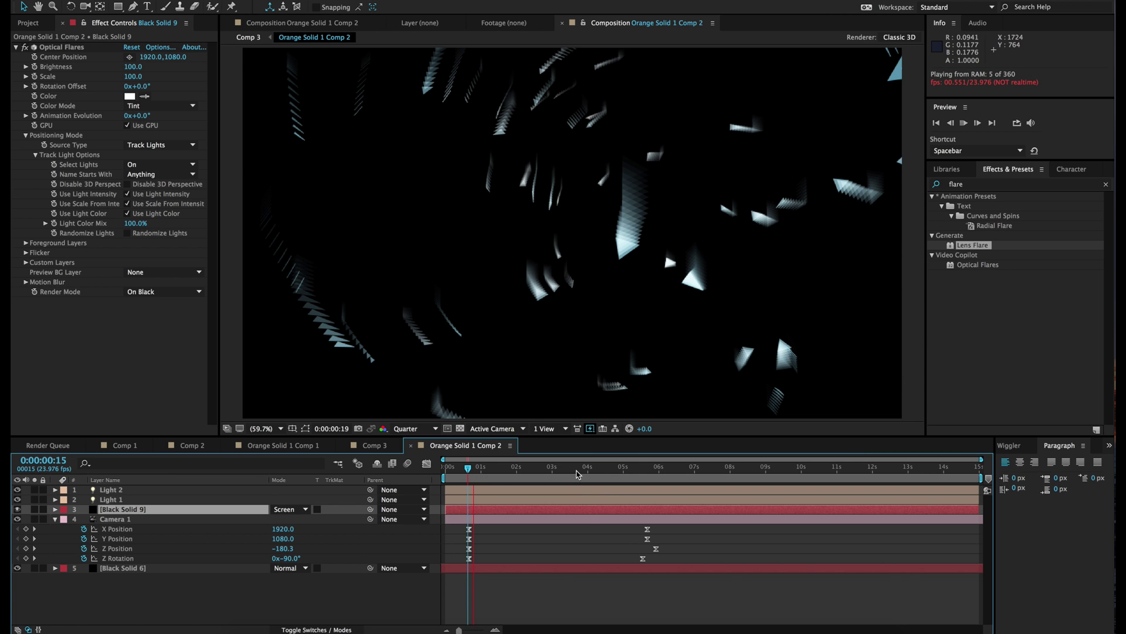
{"action": "left_click", "coordinate": [589, 474]}
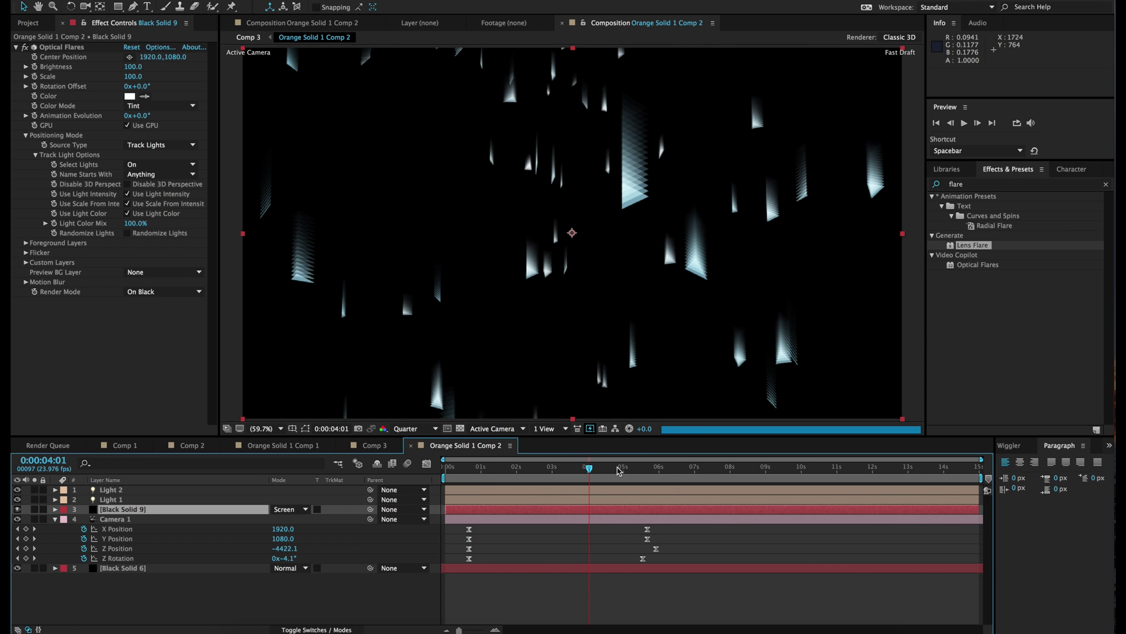
{"action": "left_click", "coordinate": [375, 448]}
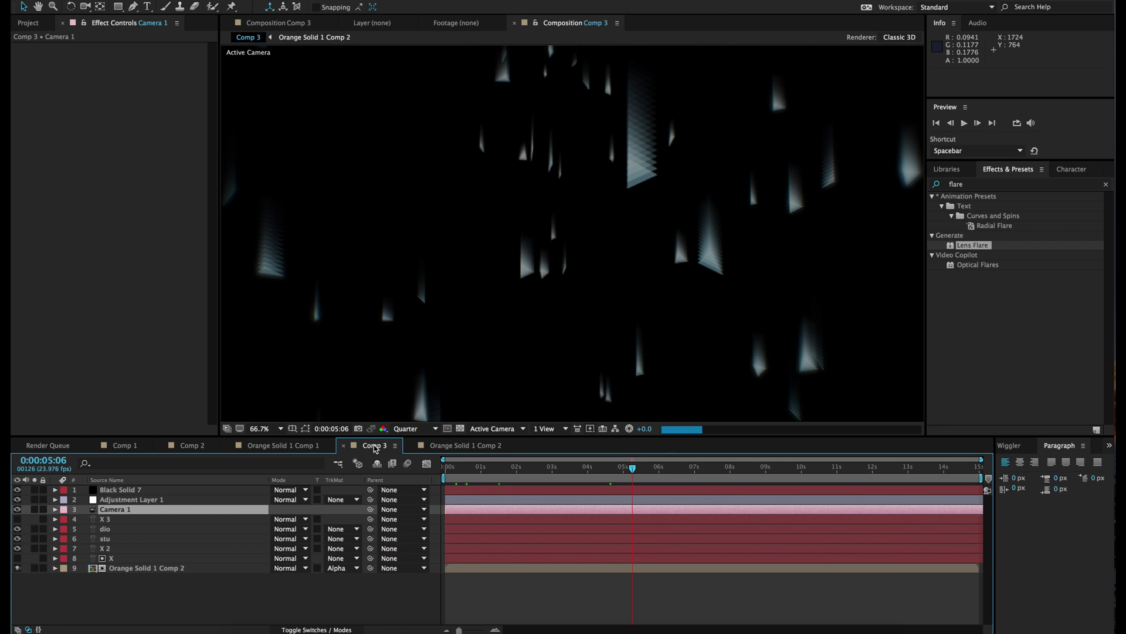
- At 0:00:07:05, draw a straight Pen-tool line under STUDIO as Shape Layer 1 and select it
{"action": "left_click", "coordinate": [761, 468]}
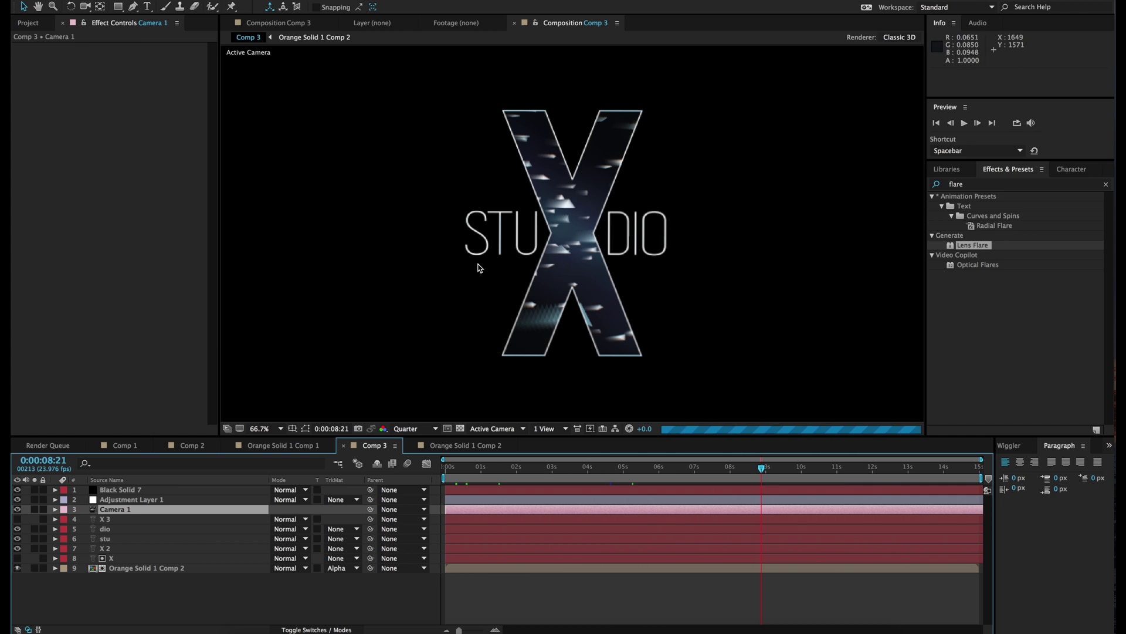
{"action": "key", "text": "period"}
{"action": "key", "text": "period"}
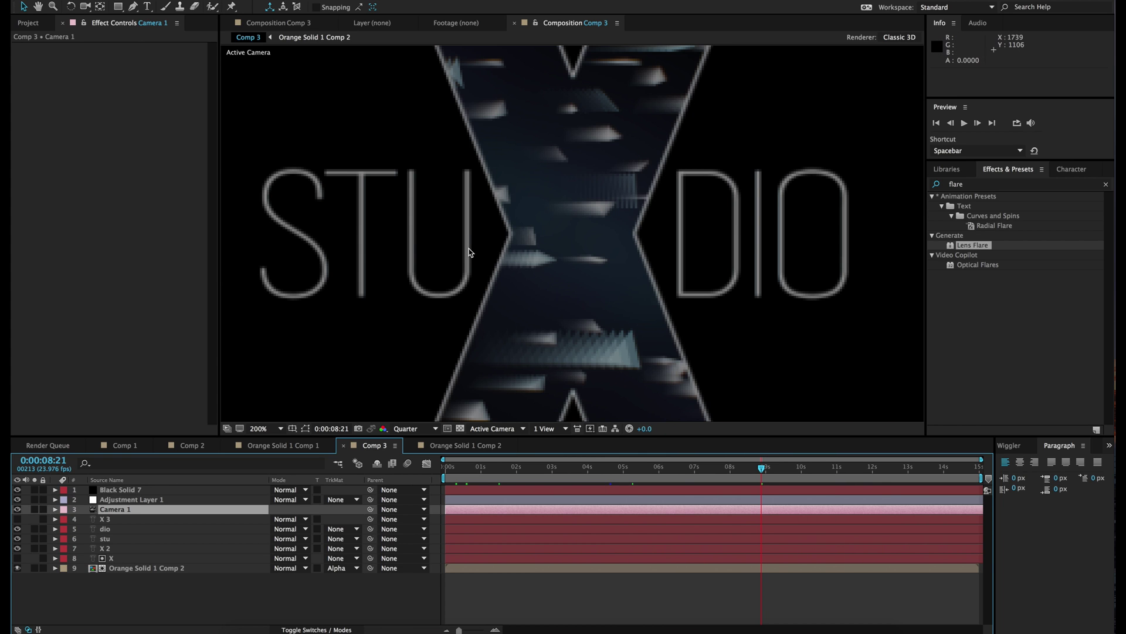
{"action": "left_click", "coordinate": [702, 466]}
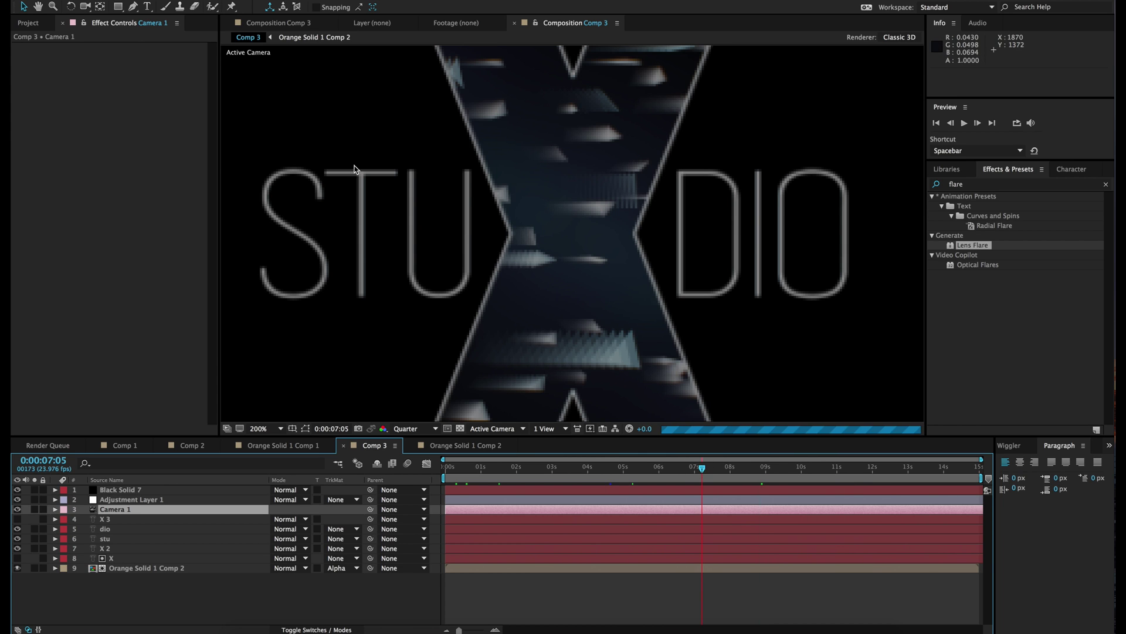
{"action": "left_click", "coordinate": [133, 7]}
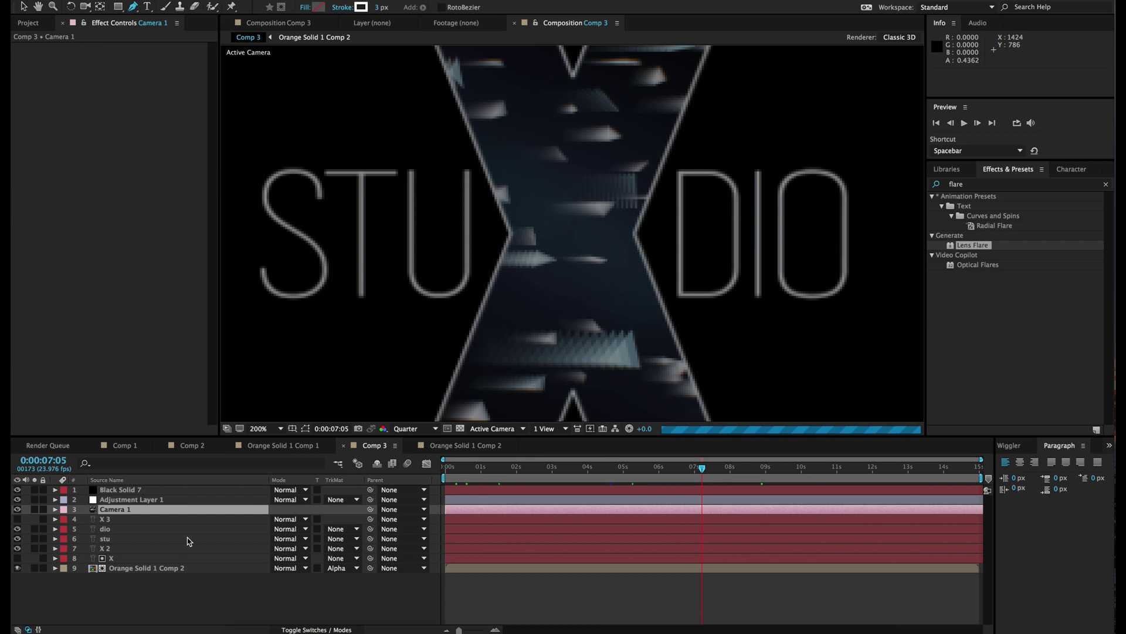
{"action": "left_click", "coordinate": [146, 594]}
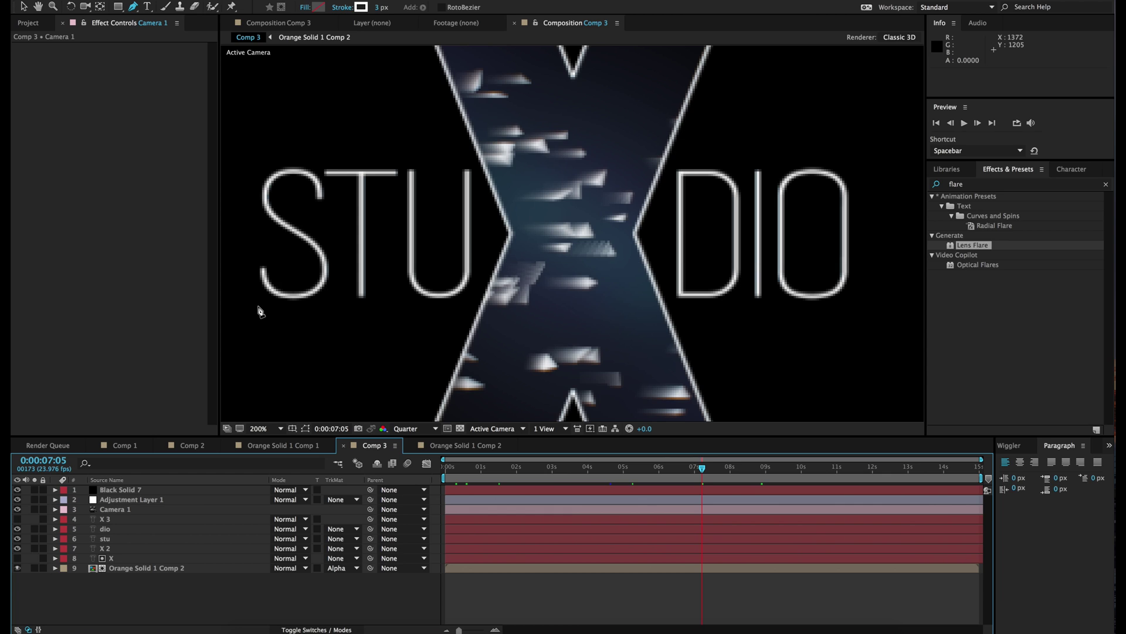
{"action": "left_click", "coordinate": [393, 280]}
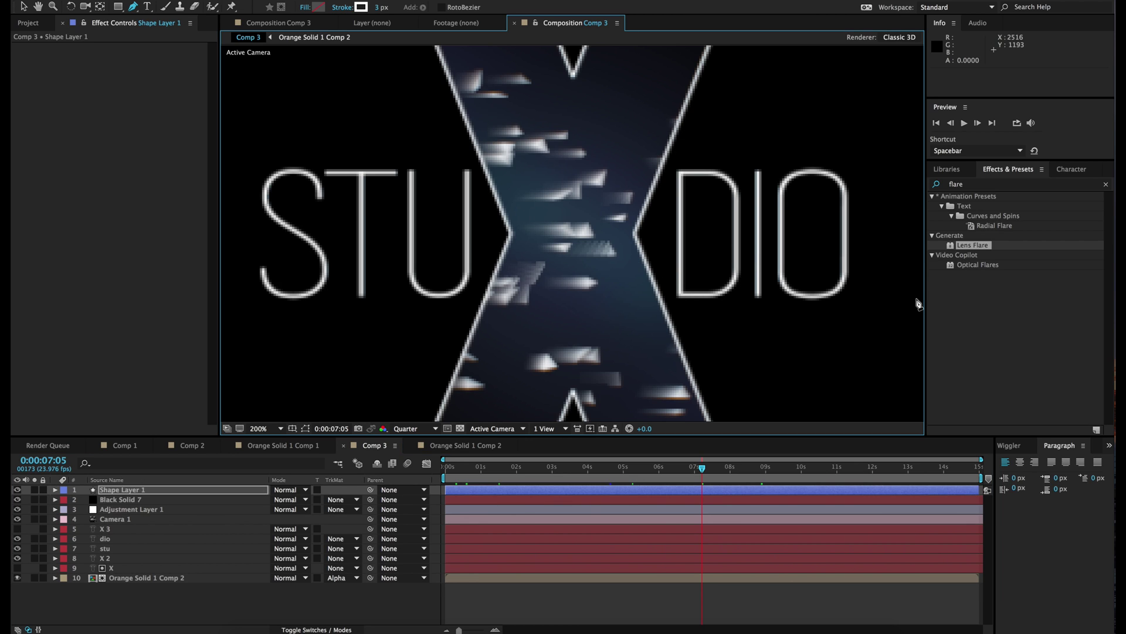
{"action": "left_click", "coordinate": [843, 304]}
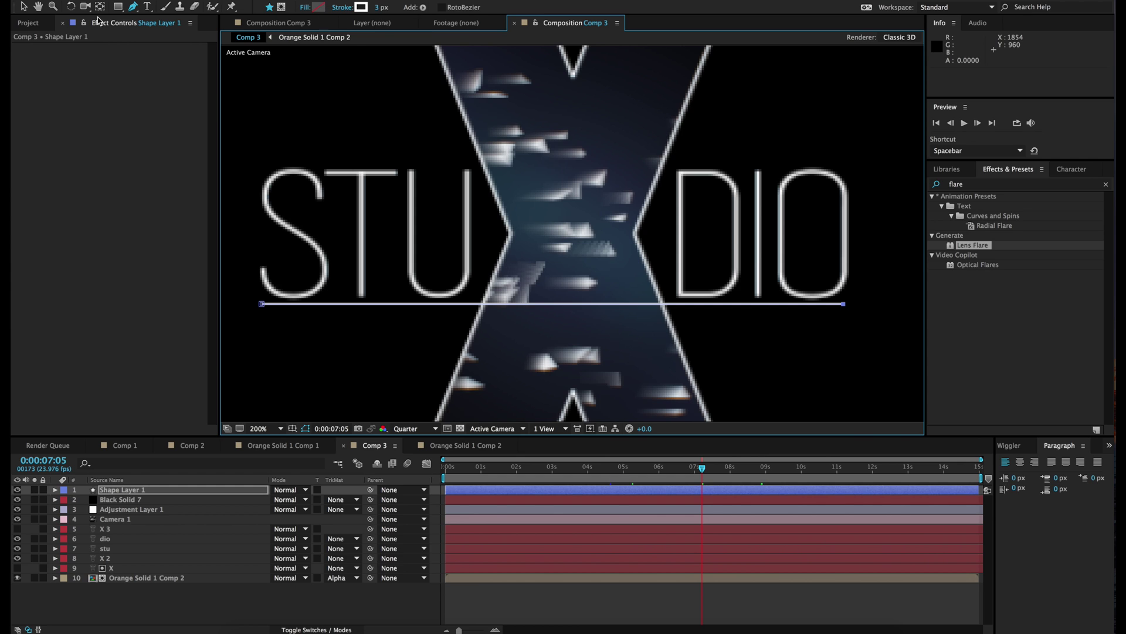
{"action": "left_click", "coordinate": [23, 7]}
{"action": "left_click", "coordinate": [123, 492]}
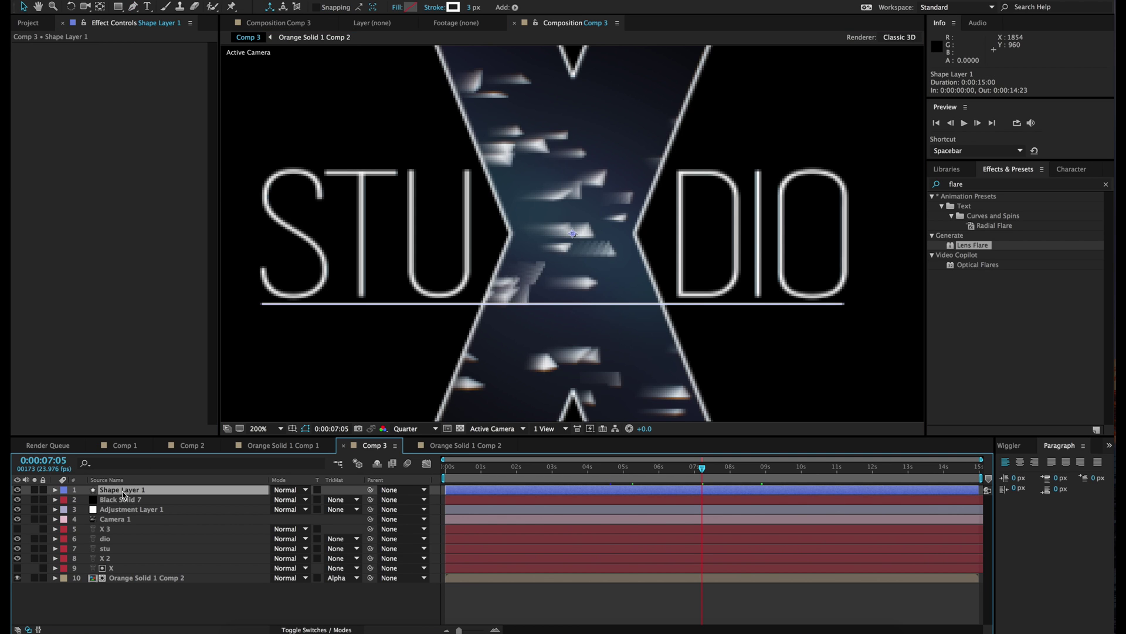
- Keyframe the underline's Path, moving the full-width key later and collapsing the line leftward at the start
{"action": "key", "text": "p"}
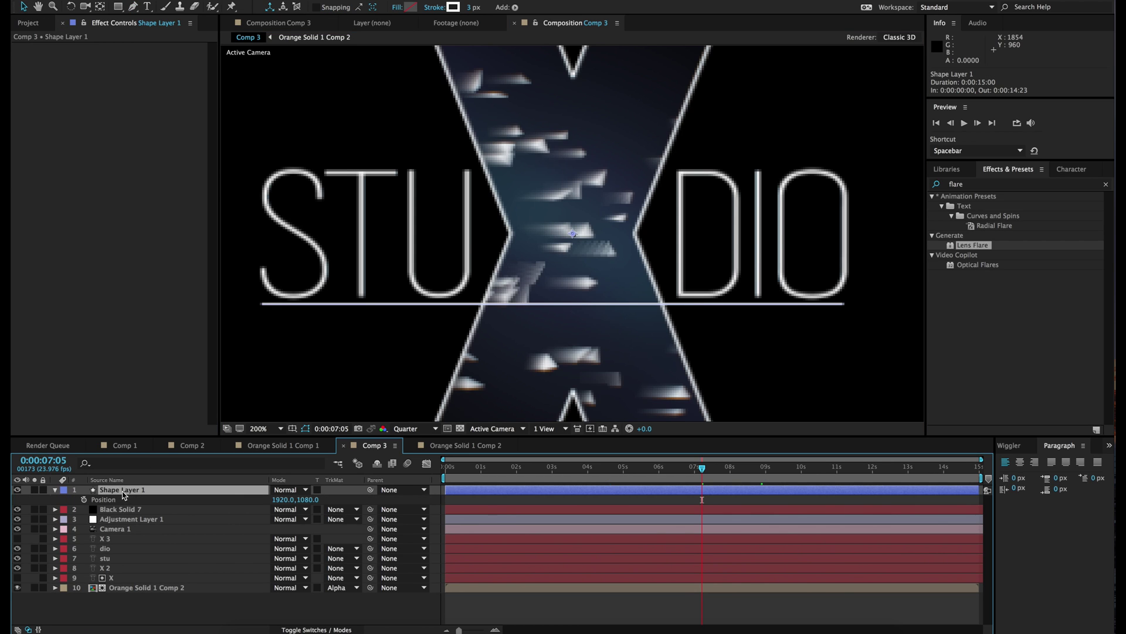
{"action": "left_click", "coordinate": [56, 491]}
{"action": "left_click", "coordinate": [55, 490]}
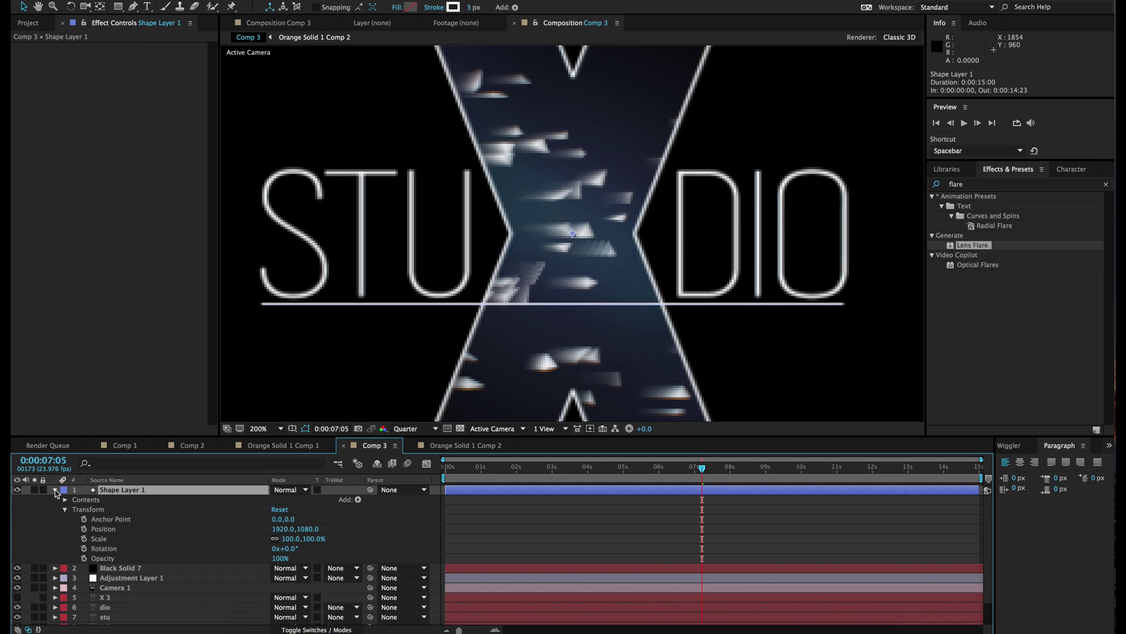
{"action": "left_click", "coordinate": [64, 509]}
{"action": "left_click", "coordinate": [65, 499]}
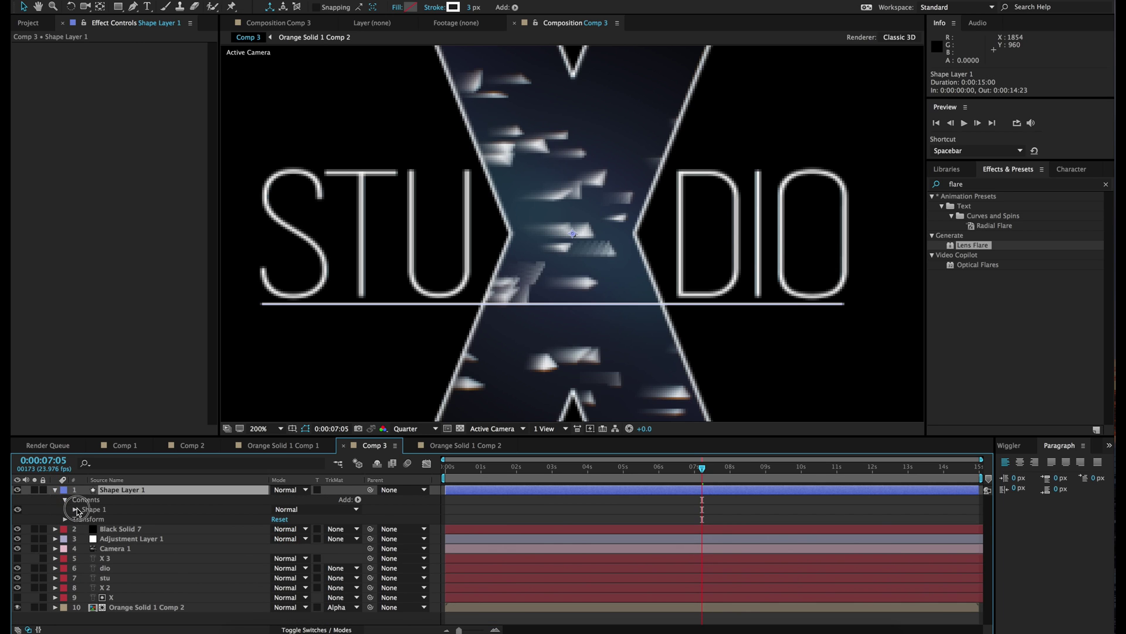
{"action": "left_click", "coordinate": [75, 509]}
{"action": "left_click", "coordinate": [85, 520]}
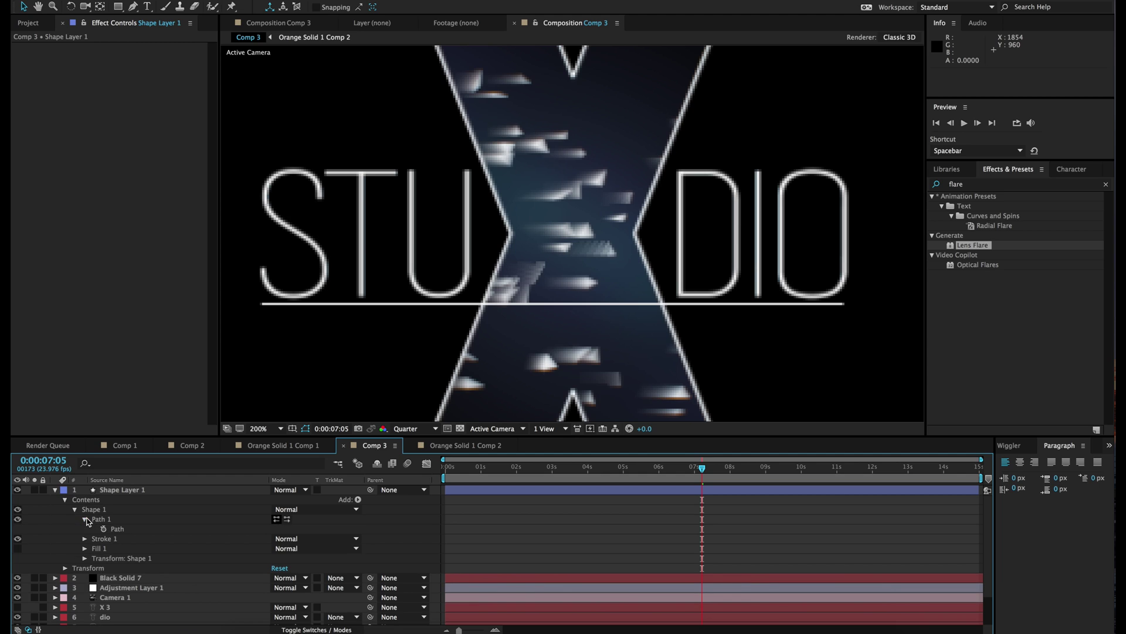
{"action": "left_click", "coordinate": [104, 529]}
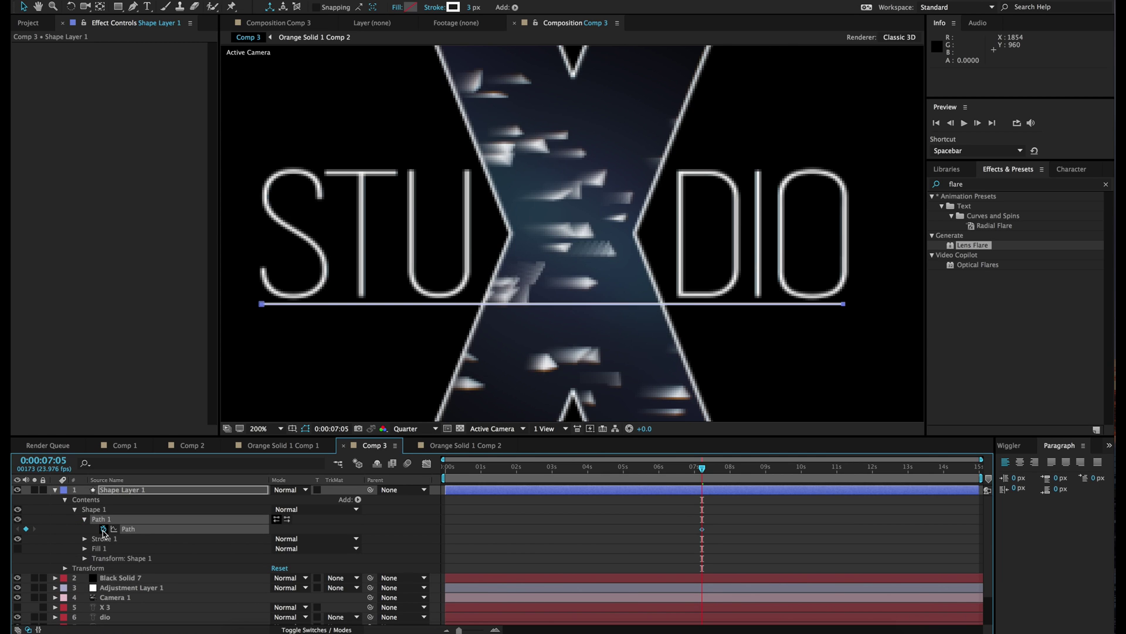
{"action": "left_click_drag", "start_coordinate": [701, 529], "coordinate": [750, 531]}
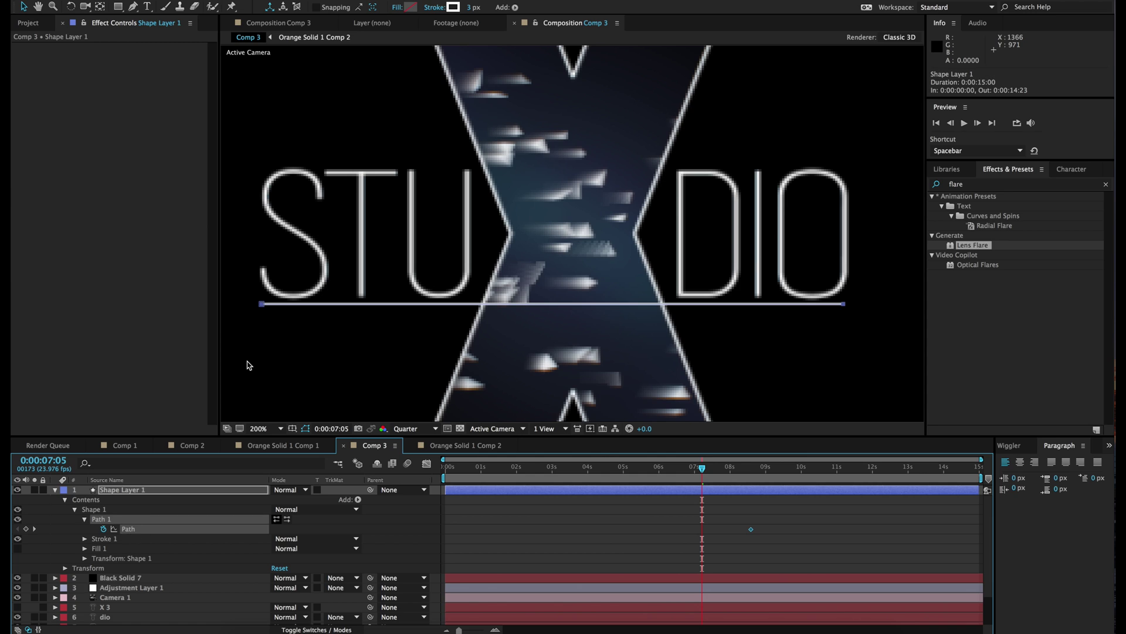
{"action": "left_click_drag", "start_coordinate": [864, 274], "coordinate": [804, 358]}
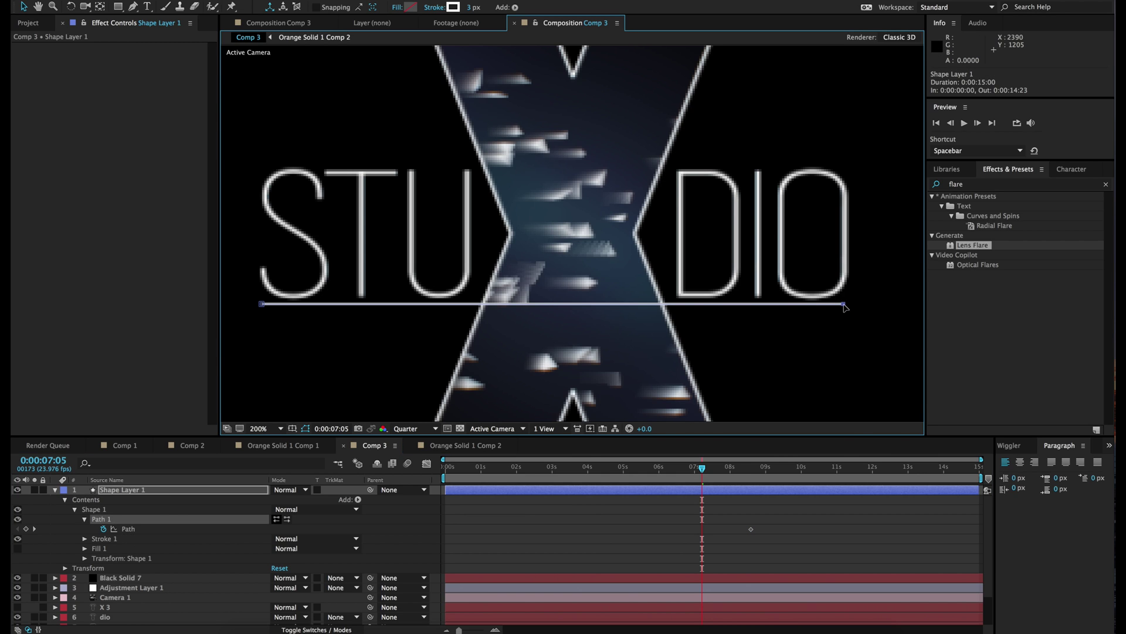
{"action": "left_click_drag", "start_coordinate": [845, 304], "coordinate": [262, 315]}
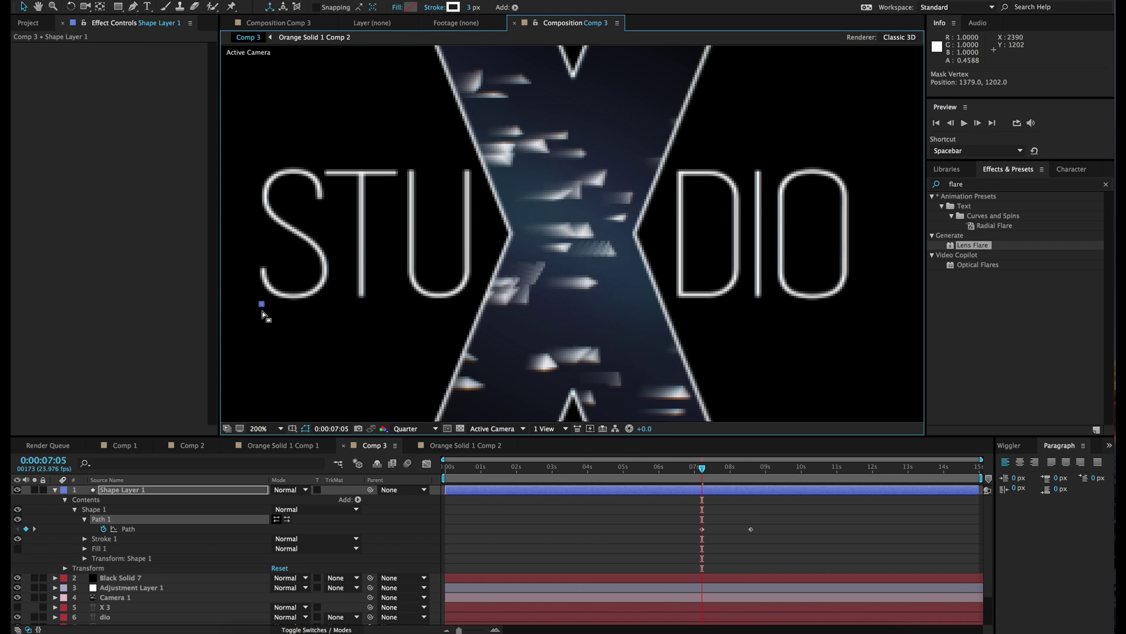
- Trim Shape Layer 1's in-point to the current time with Alt+[ and preview it
{"action": "left_click", "coordinate": [704, 495]}
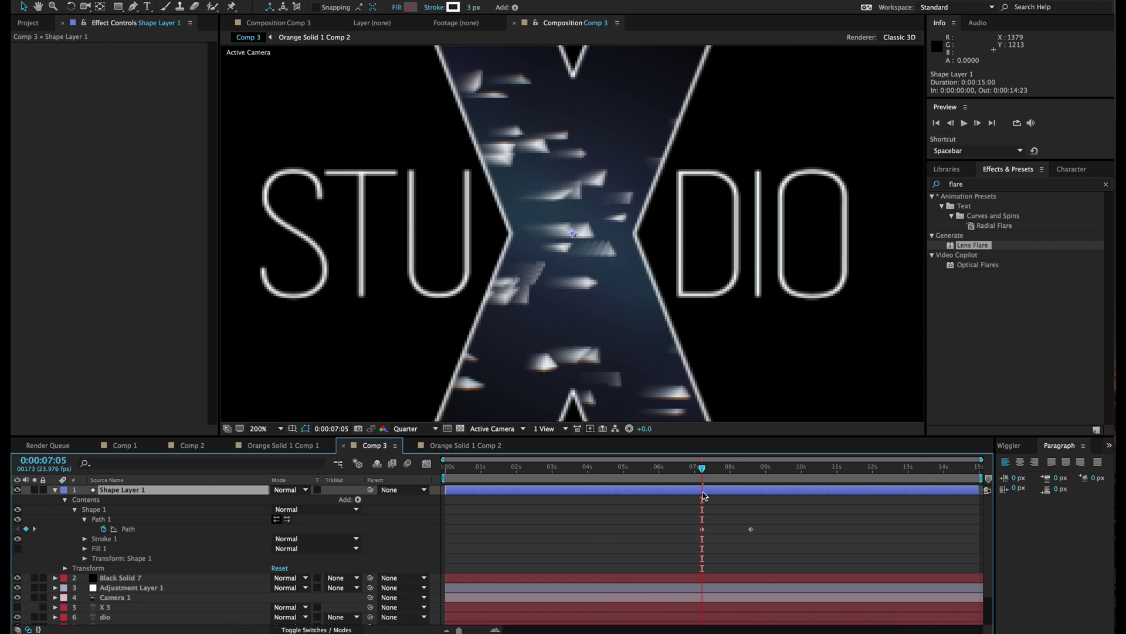
{"action": "key", "text": "alt+bracketleft"}
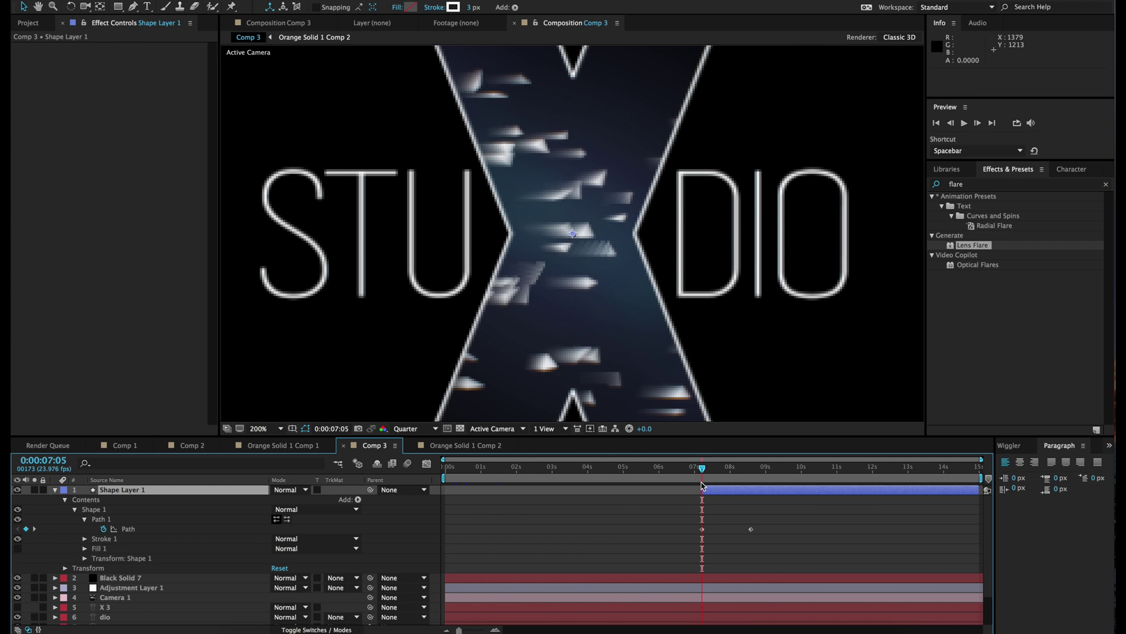
{"action": "mouse_move", "coordinate": [702, 487]}
{"action": "left_mouse_down"}
{"action": "mouse_move", "coordinate": [516, 491]}
{"action": "mouse_move", "coordinate": [704, 495]}
{"action": "left_mouse_up"}
{"action": "left_click", "coordinate": [706, 493]}
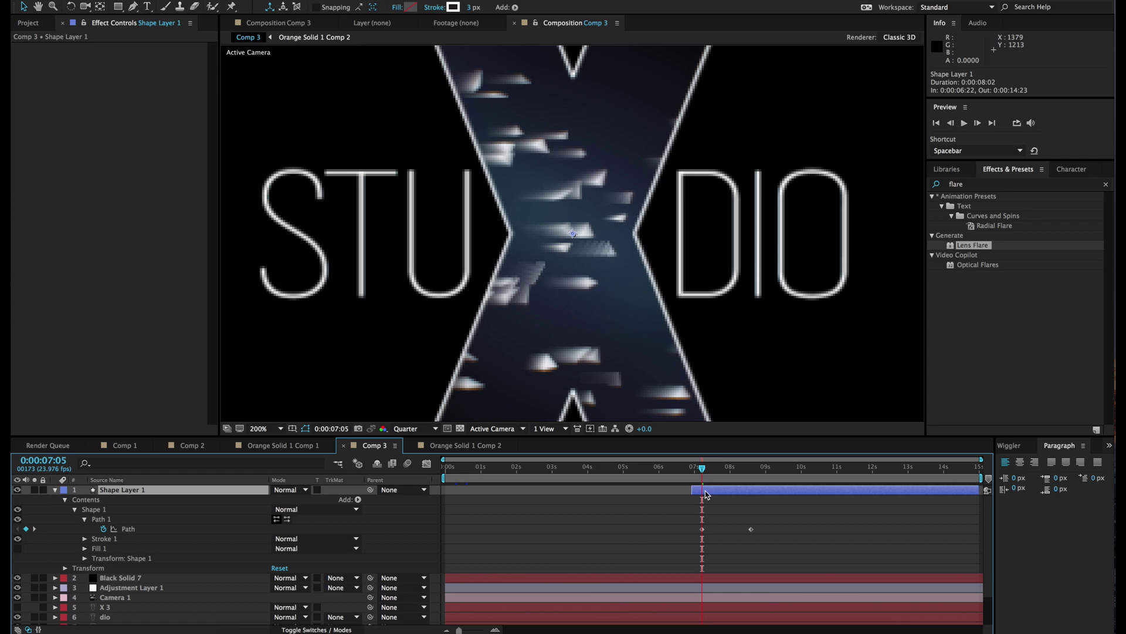
{"action": "key", "text": "alt+bracketleft"}
{"action": "left_click", "coordinate": [685, 508]}
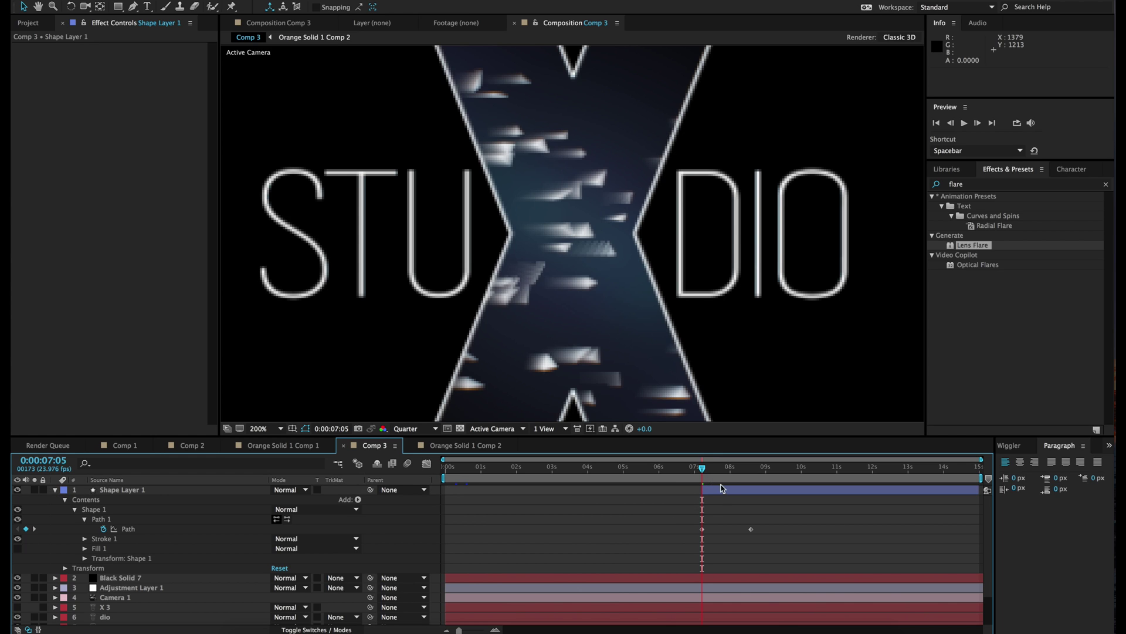
{"action": "key", "text": "space"}
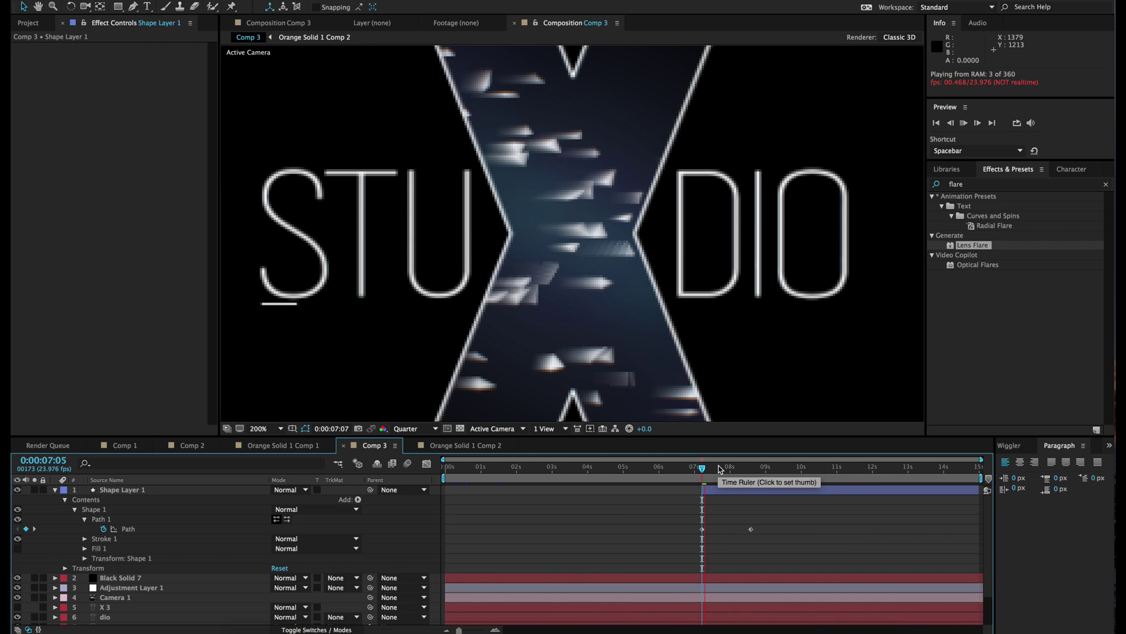
- Apply Easy Ease to the later Path keyframe at 0:08:13
{"action": "left_click", "coordinate": [729, 467]}
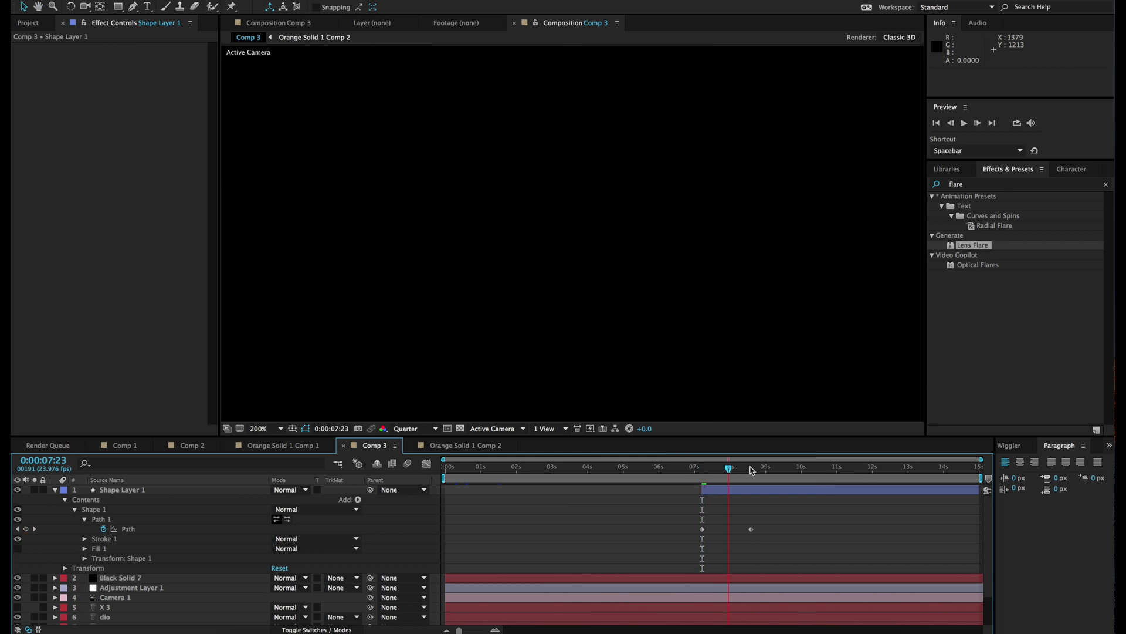
{"action": "left_click", "coordinate": [751, 467]}
{"action": "left_click_drag", "start_coordinate": [771, 517], "coordinate": [742, 541]}
{"action": "right_click", "coordinate": [750, 529]}
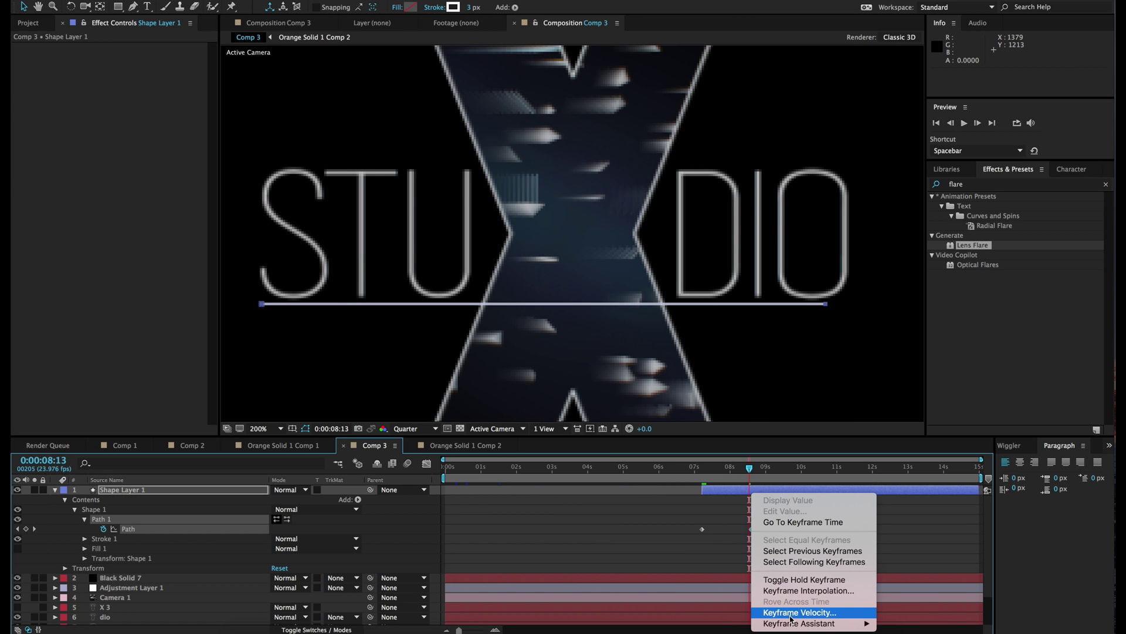
{"action": "mouse_move", "coordinate": [838, 624]}
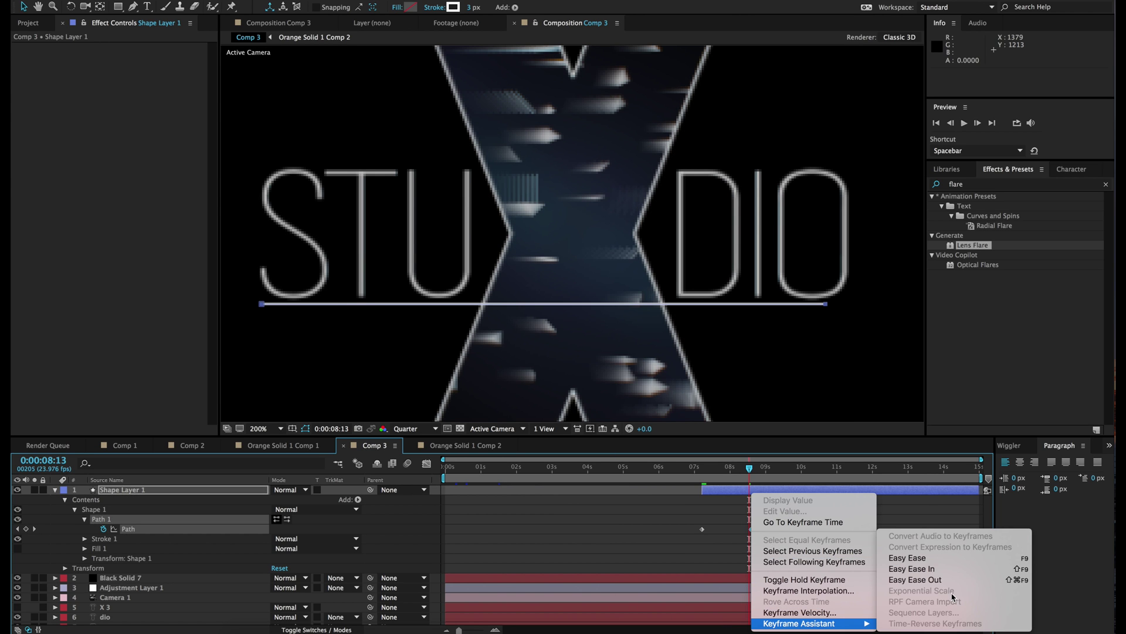
{"action": "left_click", "coordinate": [896, 559]}
{"action": "left_click", "coordinate": [762, 535]}
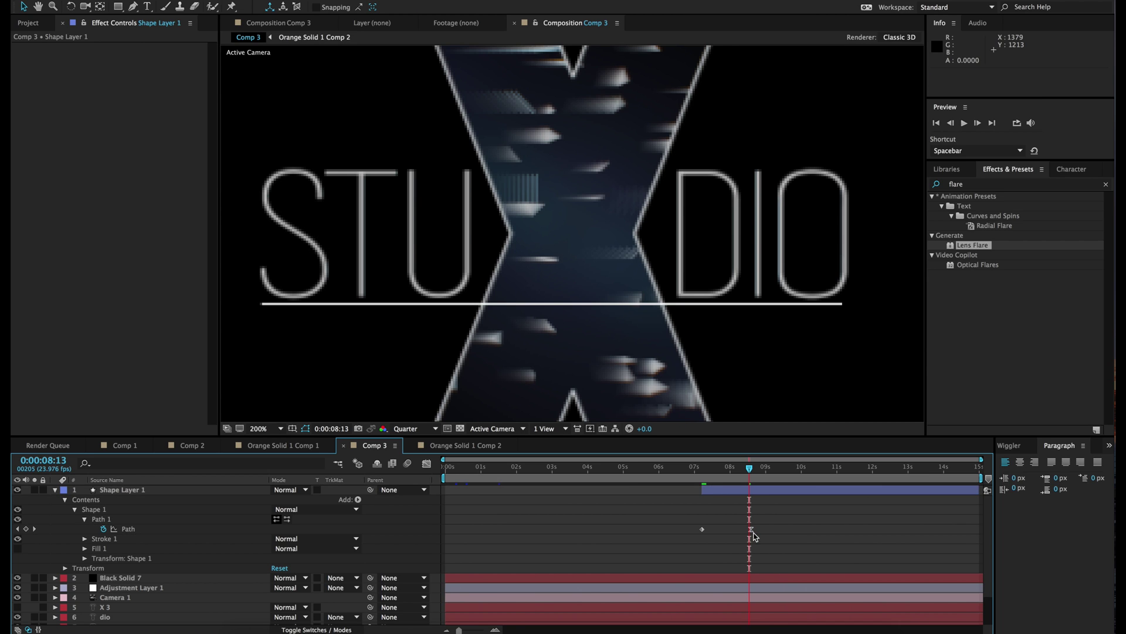
- Set viewer magnification to Fit and bring up the Documents folder with the intro movies
{"action": "left_click", "coordinate": [265, 429]}
{"action": "left_click", "coordinate": [265, 439]}
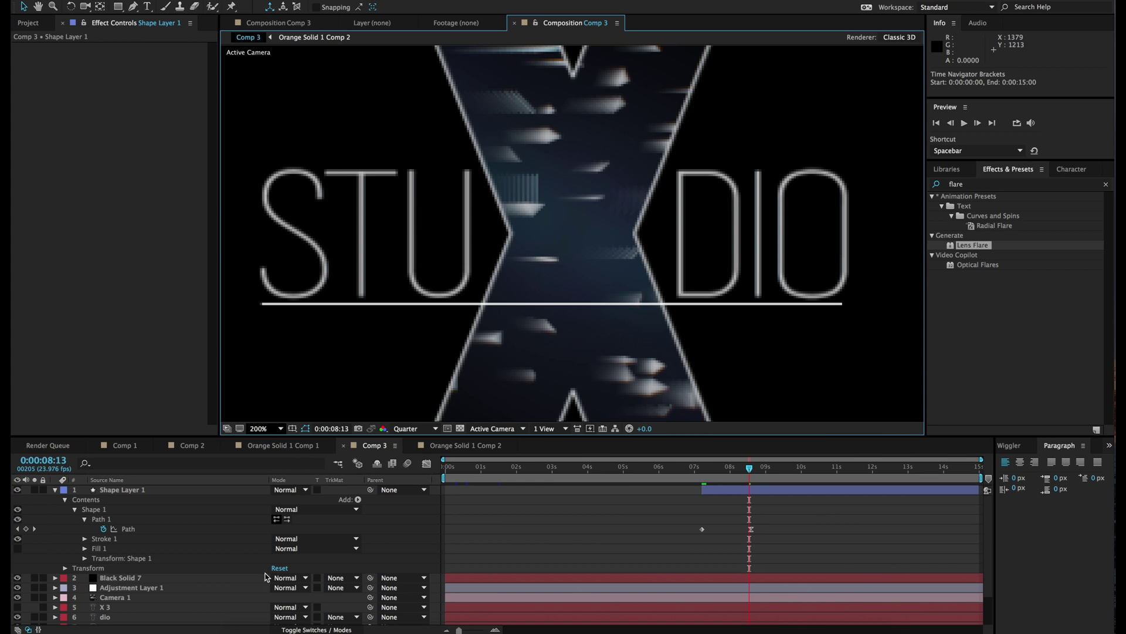
{"action": "left_click", "coordinate": [245, 630]}
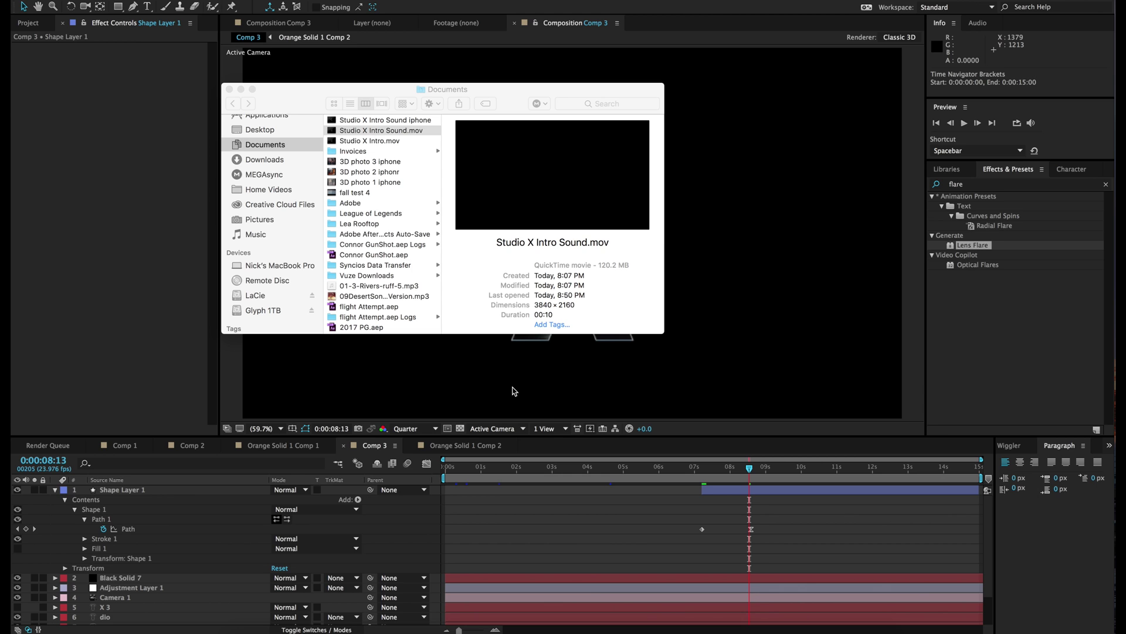
- Open the Studio X Intro movie in QuickTime in a window over the workspace
{"action": "key", "text": "super+o"}
{"action": "key", "text": "super+1"}
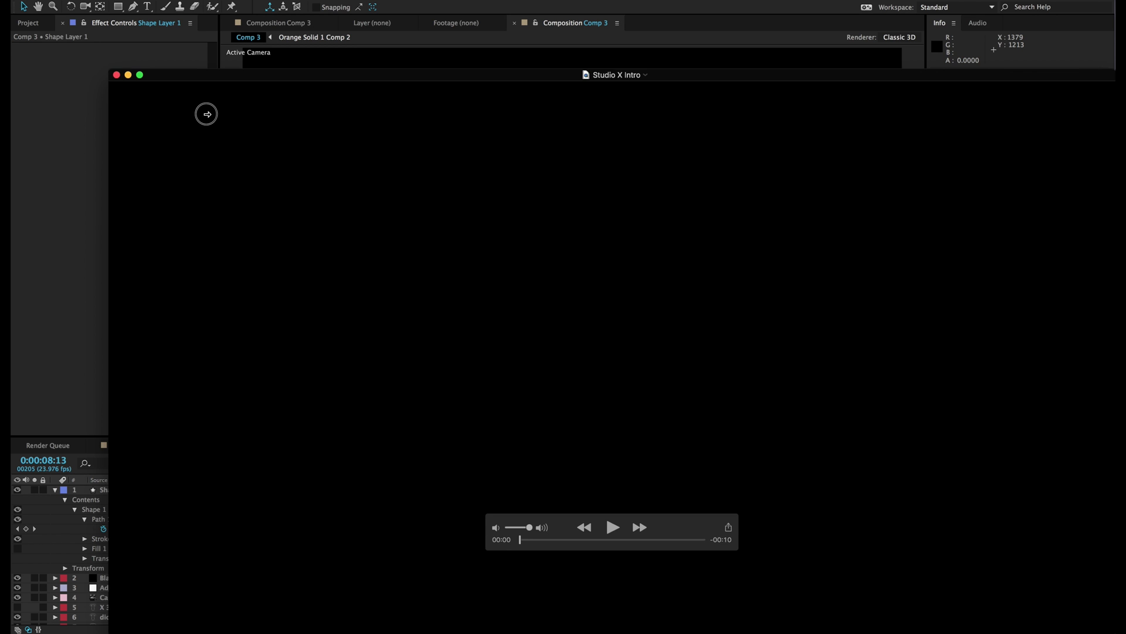
{"action": "left_click_drag", "start_coordinate": [551, 215], "coordinate": [426, 155]}
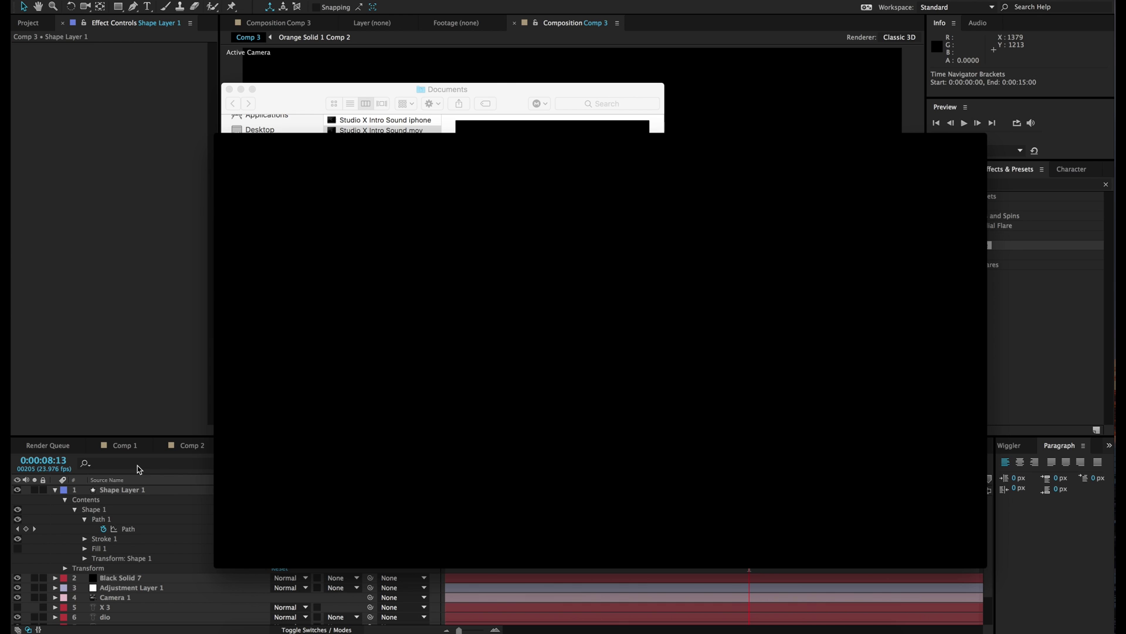
- Close the intro movie and centre the Documents window over the composition
{"action": "left_click", "coordinate": [222, 140]}
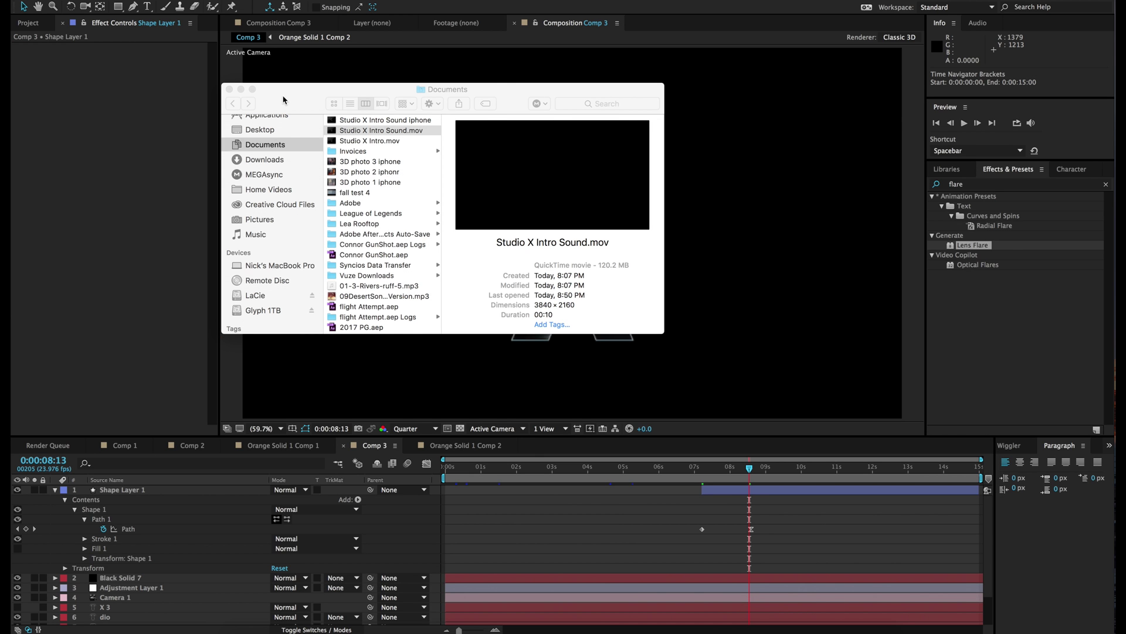
{"action": "left_click_drag", "start_coordinate": [285, 100], "coordinate": [223, 97]}
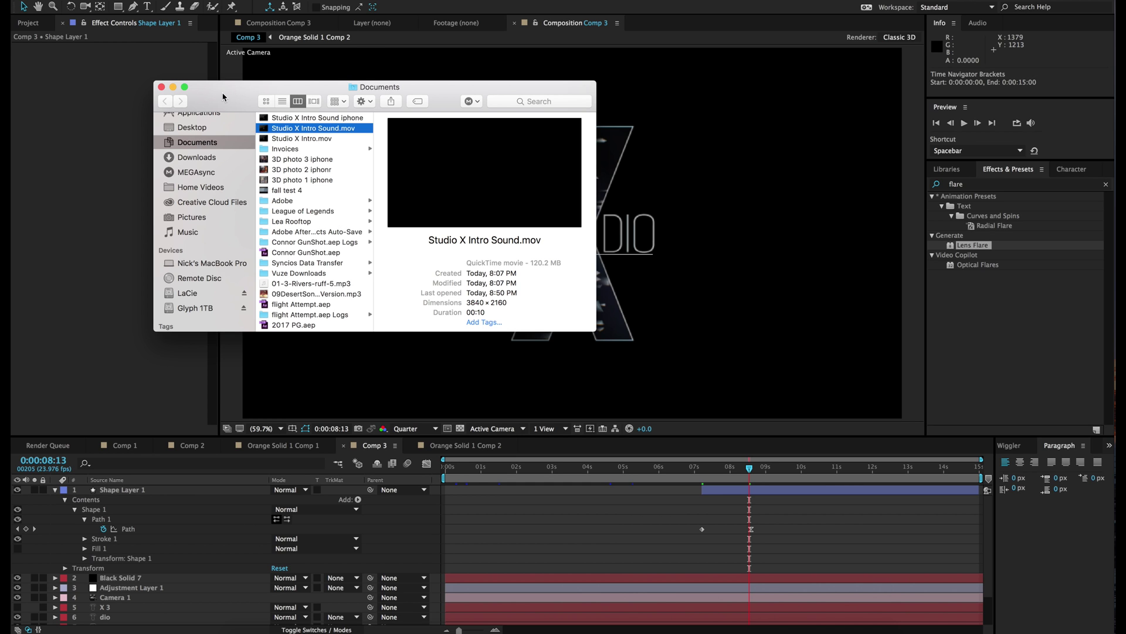
{"action": "left_click_drag", "start_coordinate": [221, 96], "coordinate": [315, 160]}
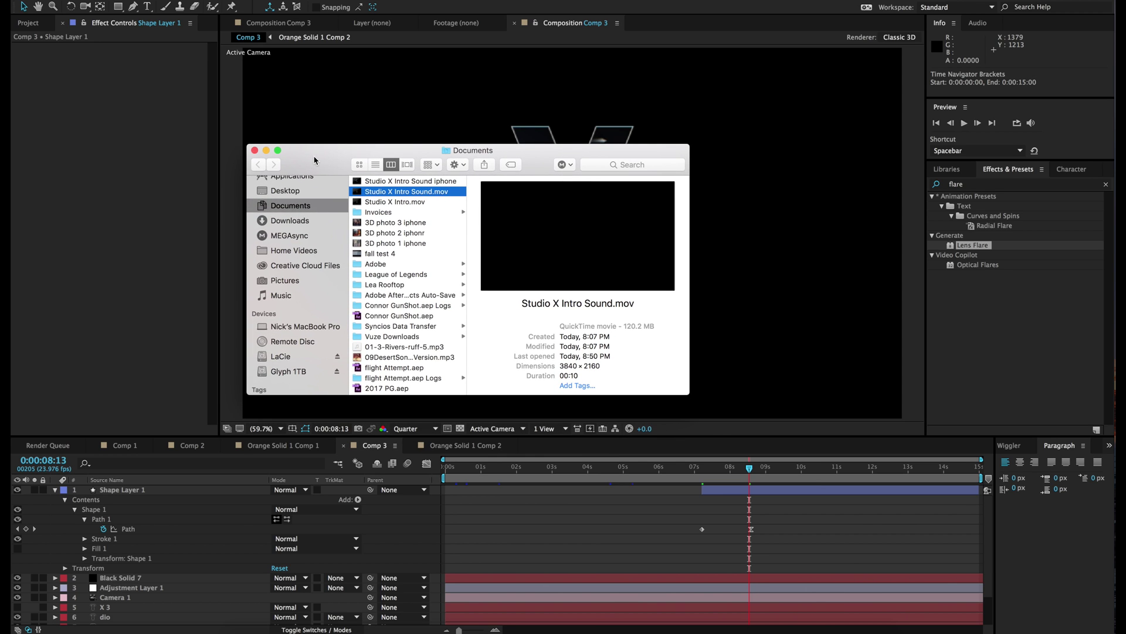